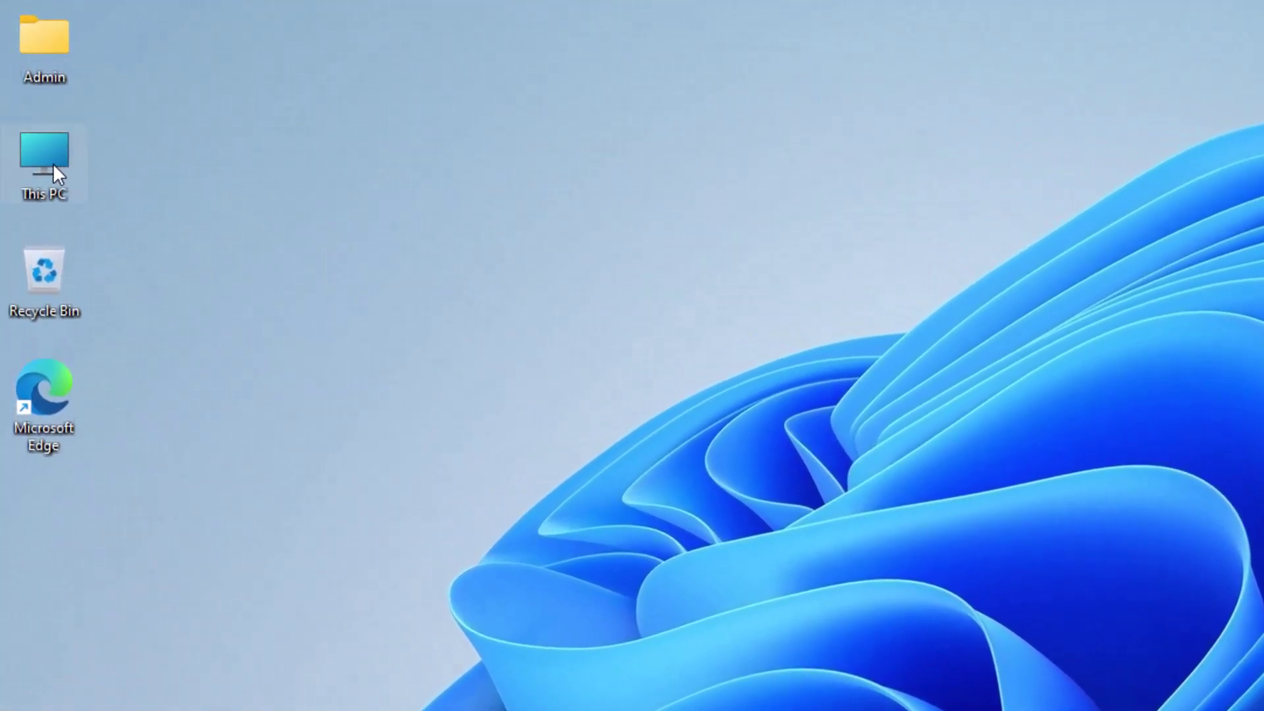
# Check the Windows edition, version and OS build in the properties of This PC, and close the settings window
pyautogui.rightClick(53, 163)
pyautogui.click(153, 428)
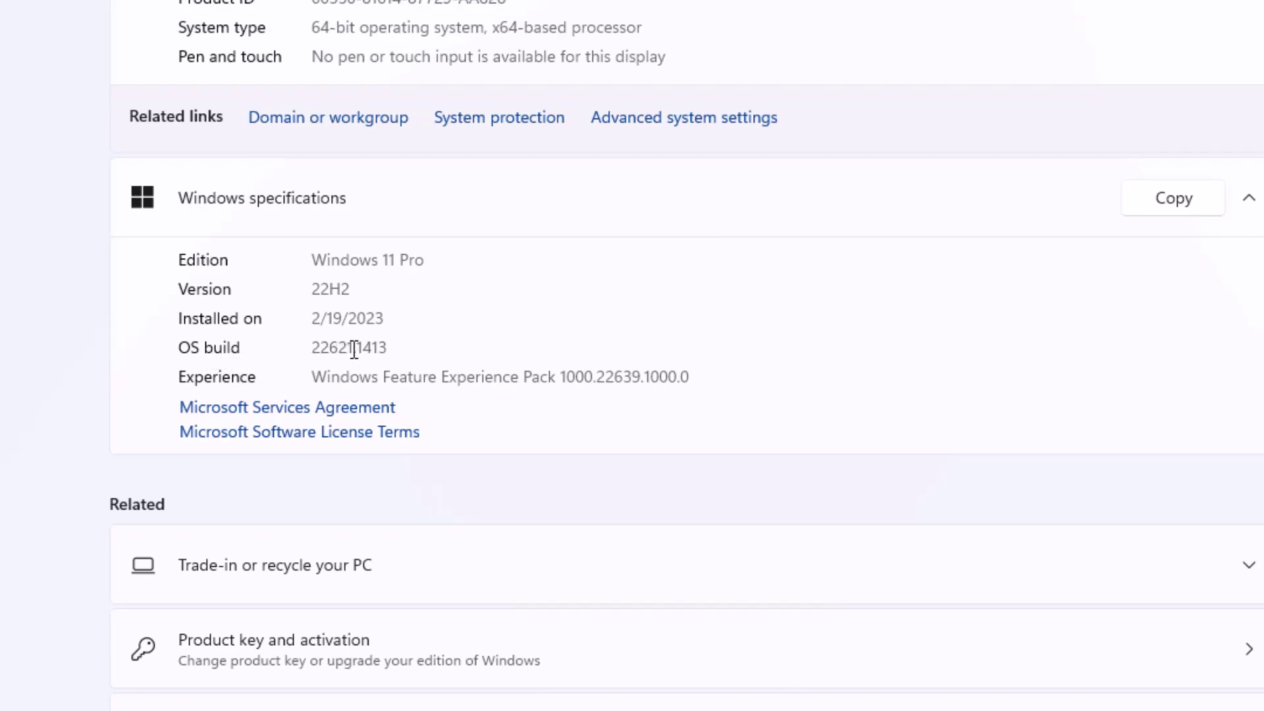
pyautogui.moveTo(354, 347); pyautogui.dragTo(303, 353)
pyautogui.click(358, 347)
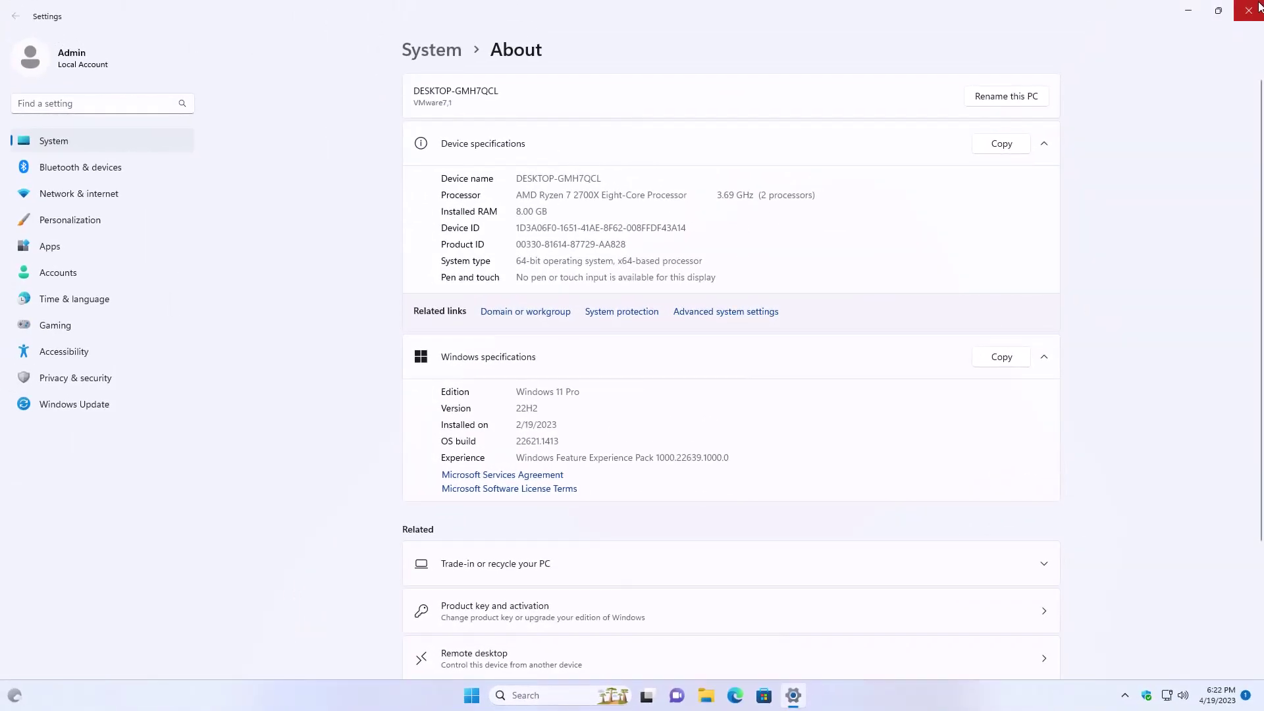
pyautogui.click(1249, 10)
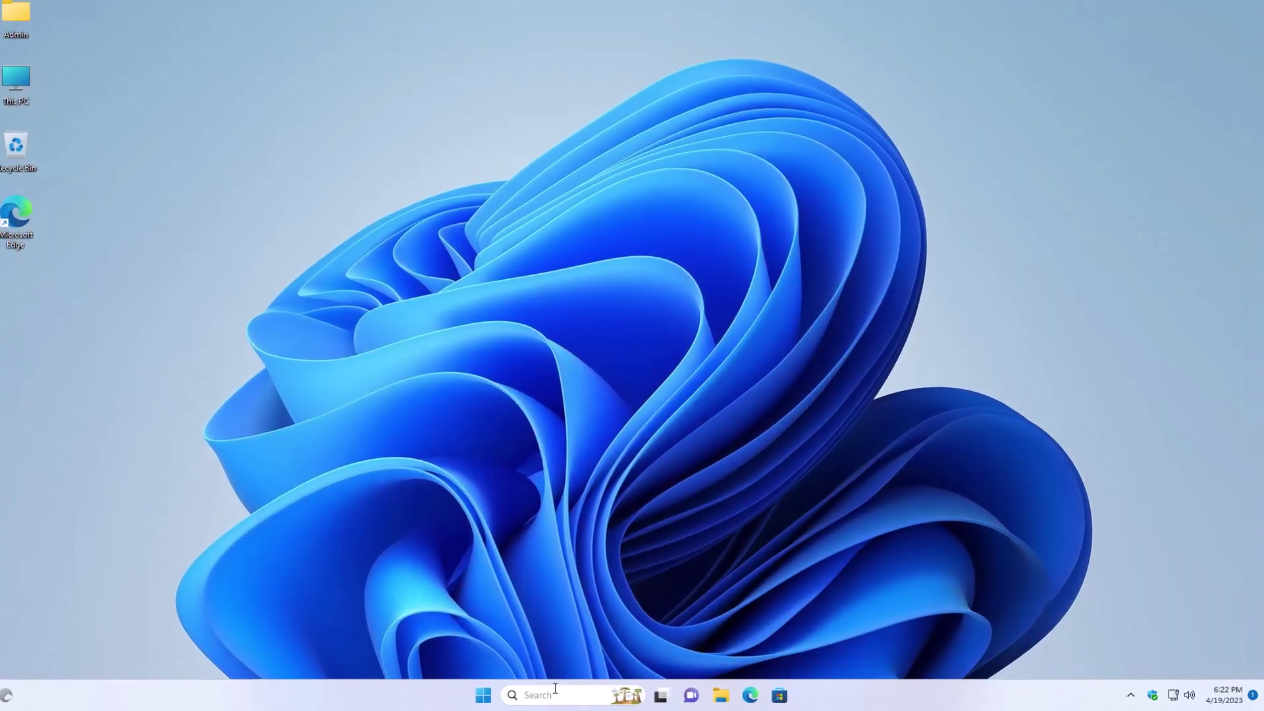
# Search for "update", view the available updates in Windows Update, and close the settings window
pyautogui.click(539, 695)
pyautogui.write('update')
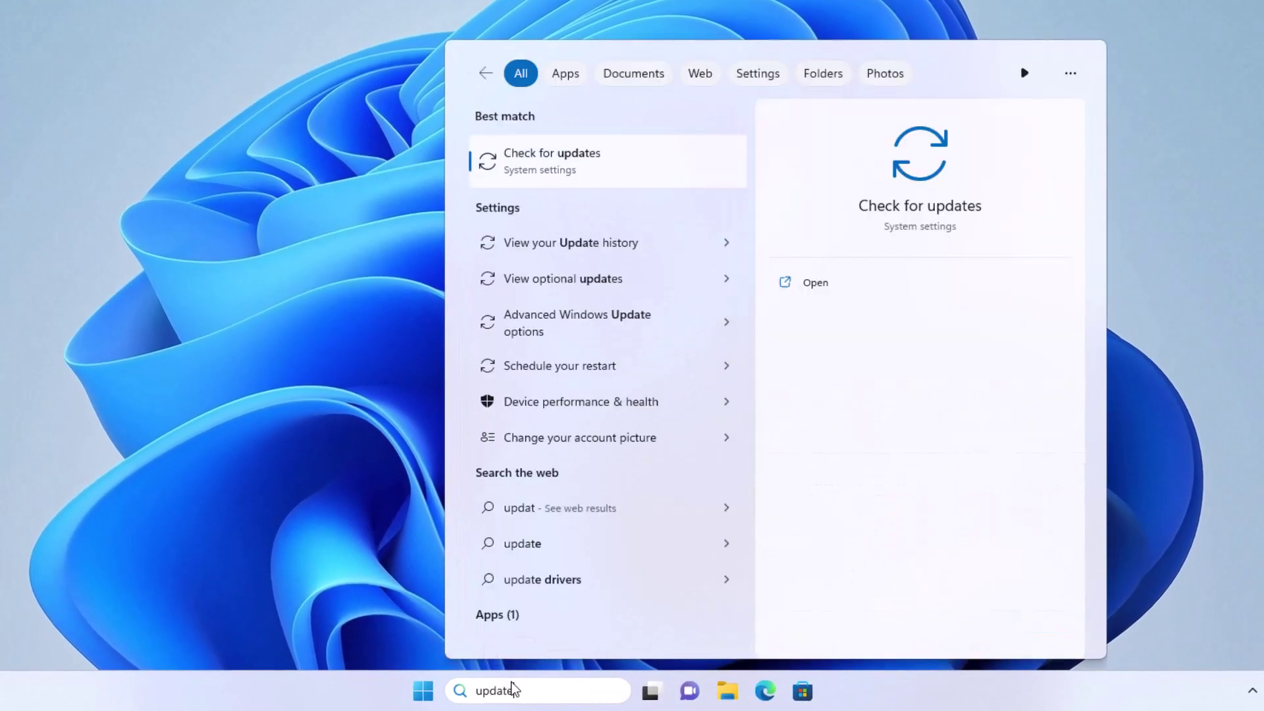
pyautogui.press('Return')
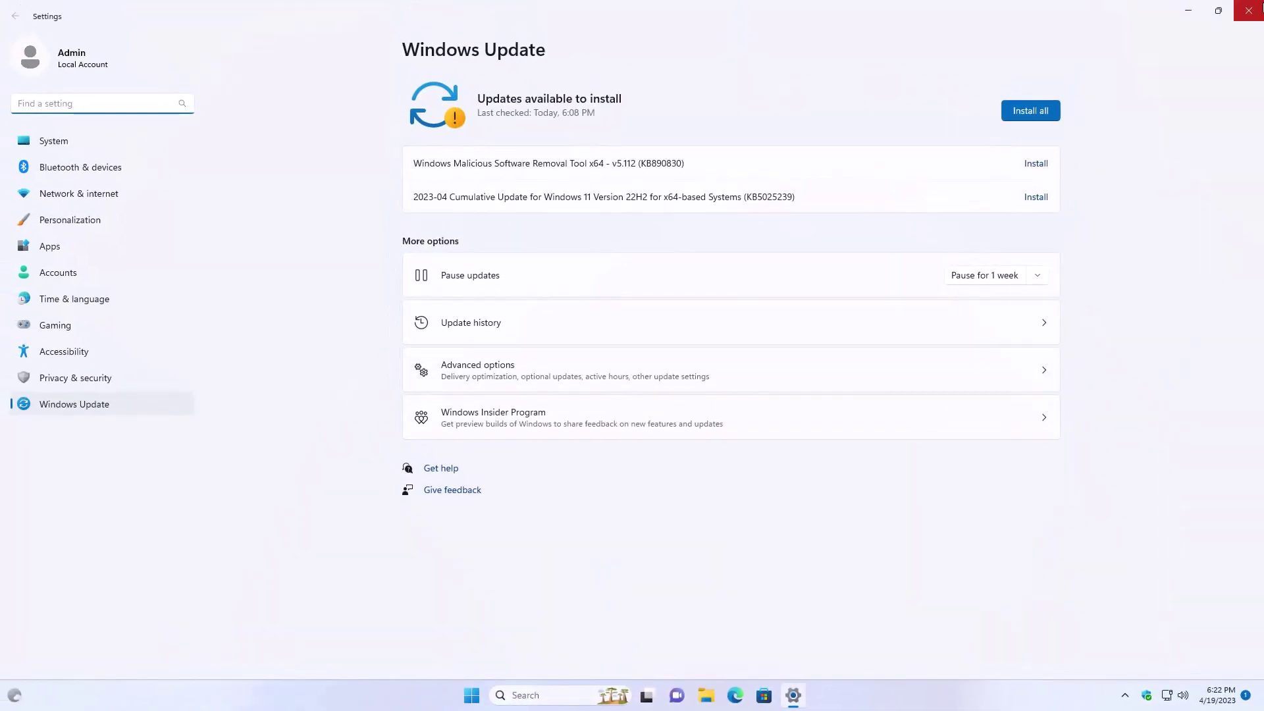
pyautogui.click(1248, 17)
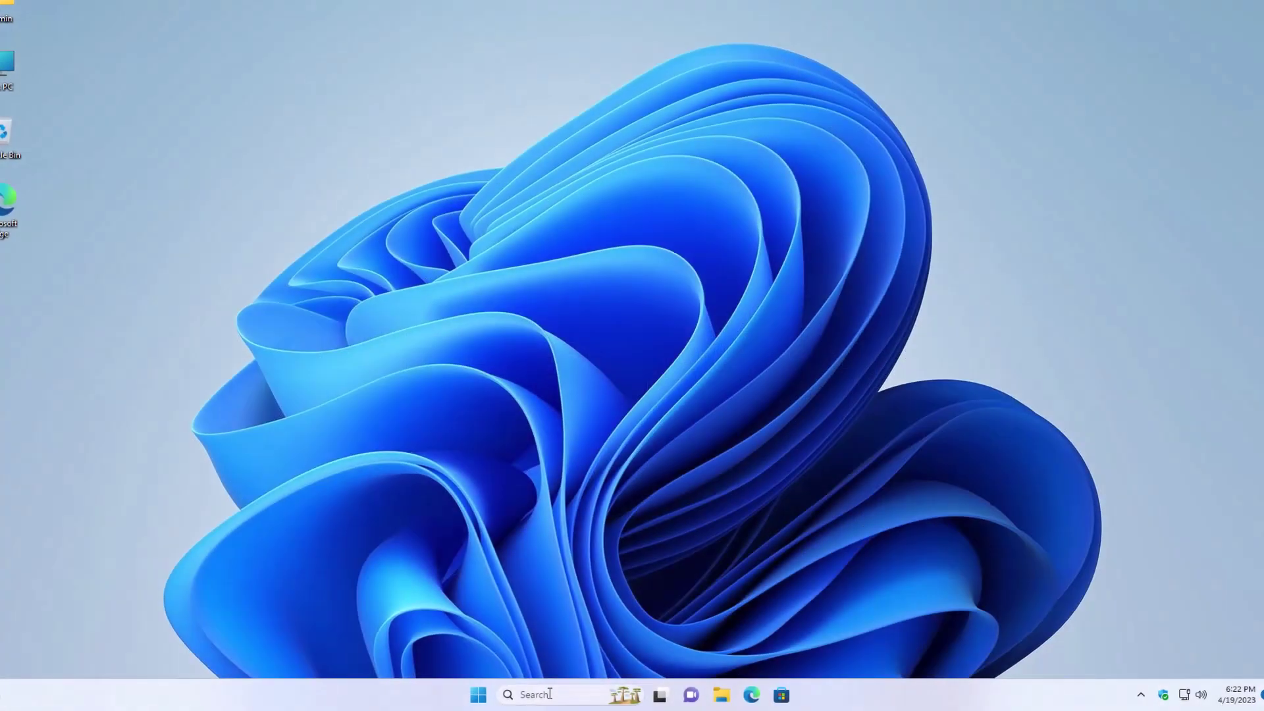
# Search for "regedit" and launch Registry Editor, allowing it to make changes to the device
pyautogui.click(549, 693)
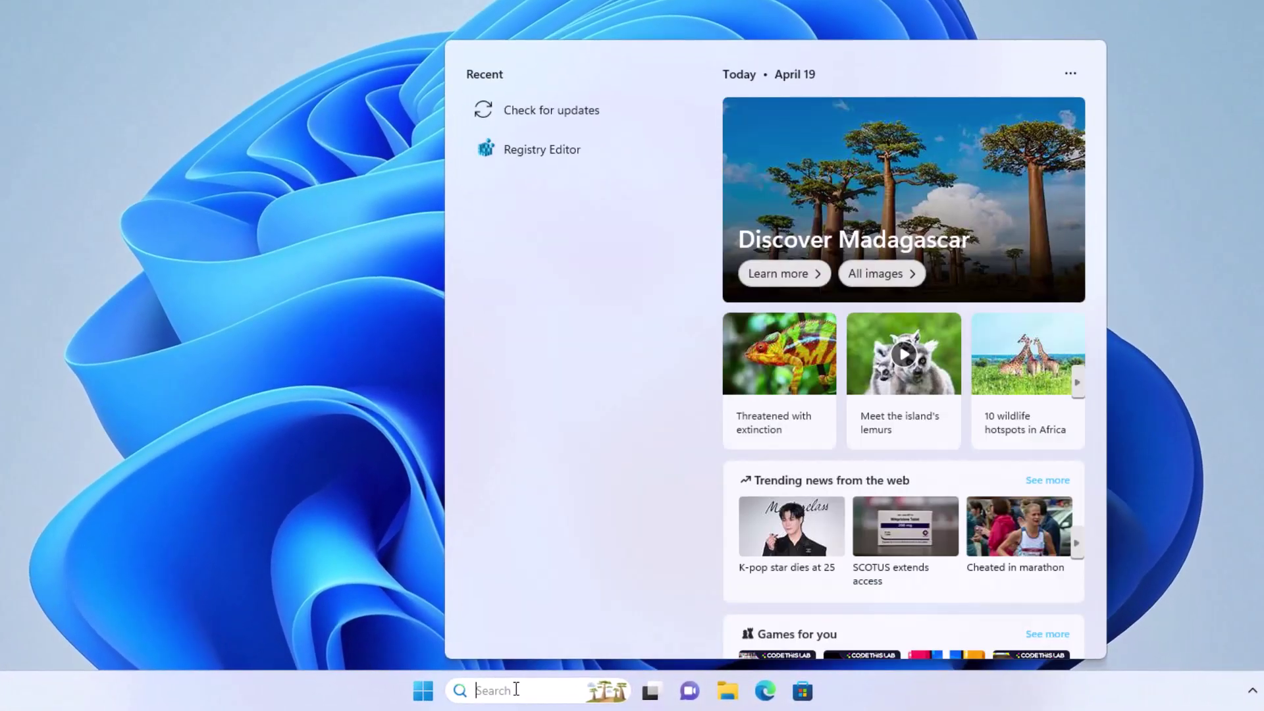
pyautogui.click(423, 691)
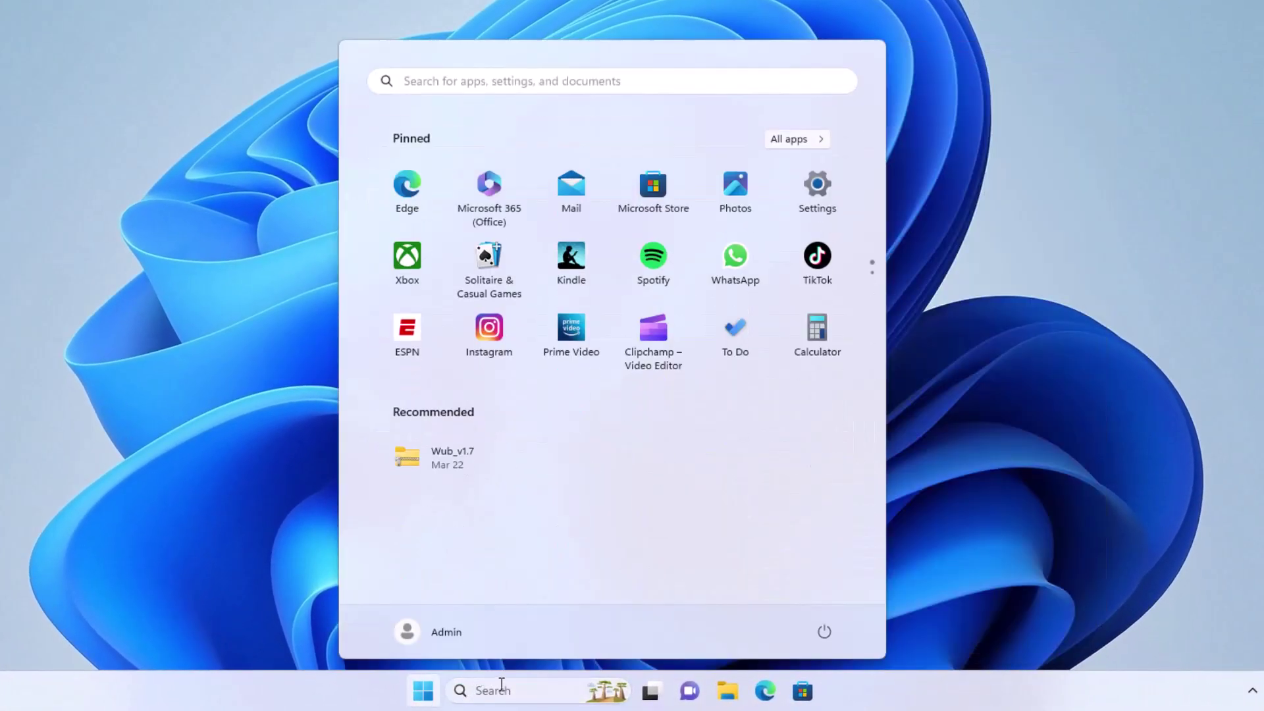
pyautogui.click(429, 82)
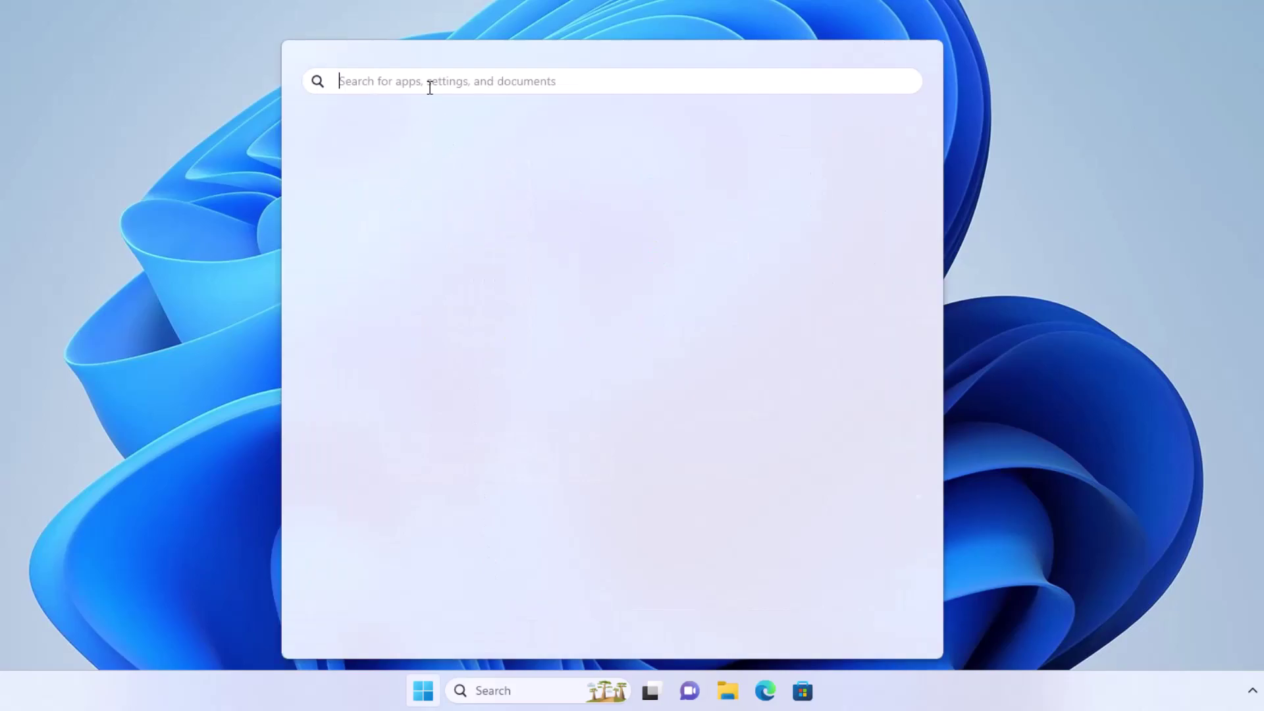
pyautogui.write('regedit')
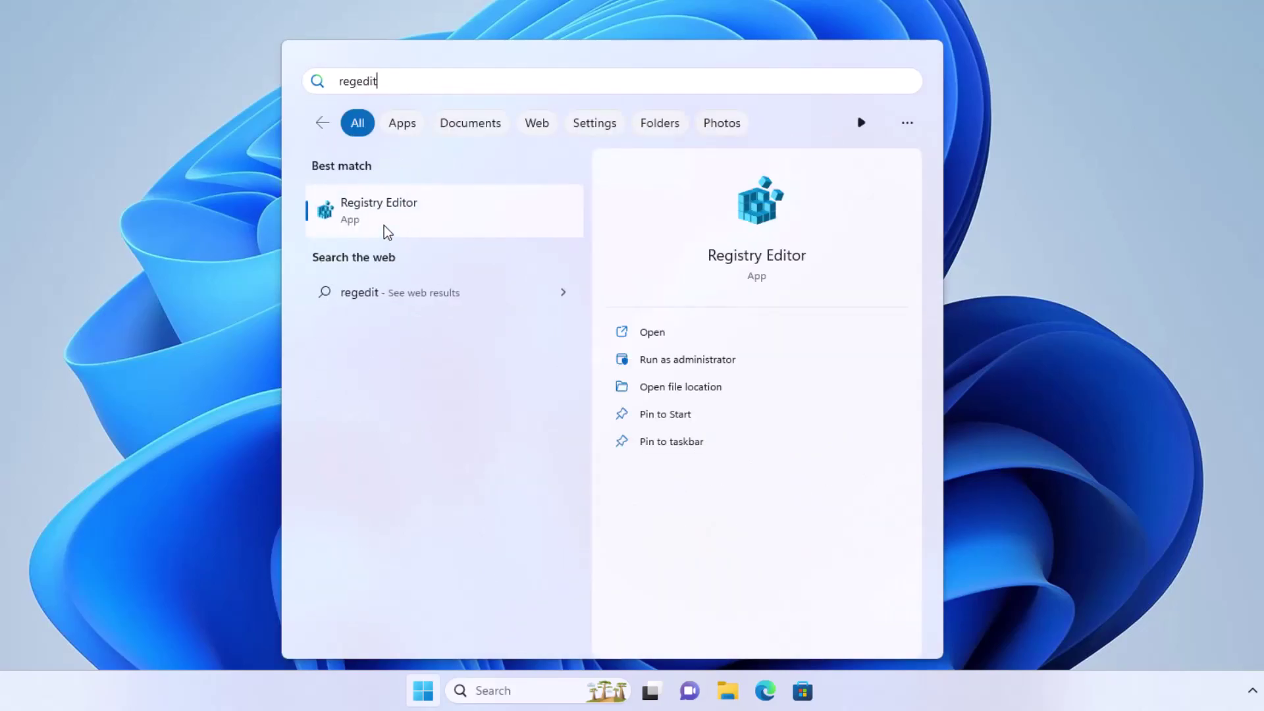
pyautogui.press('Return')
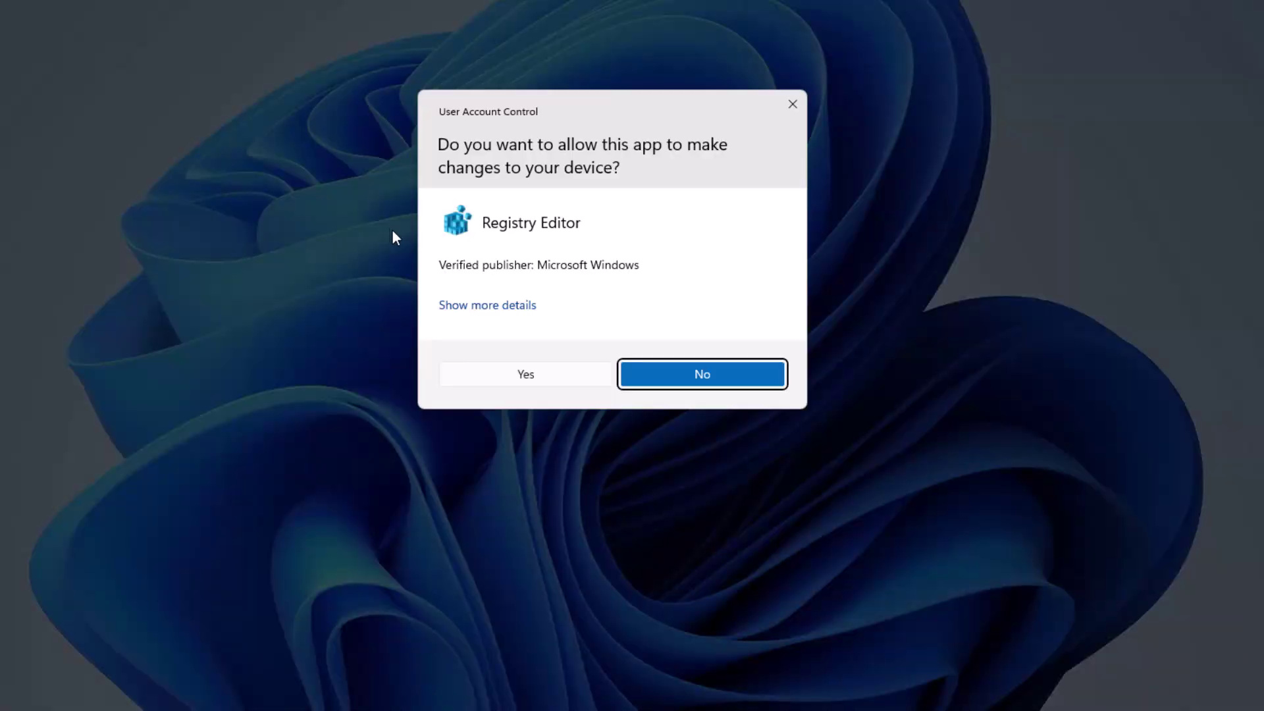
pyautogui.click(458, 380)
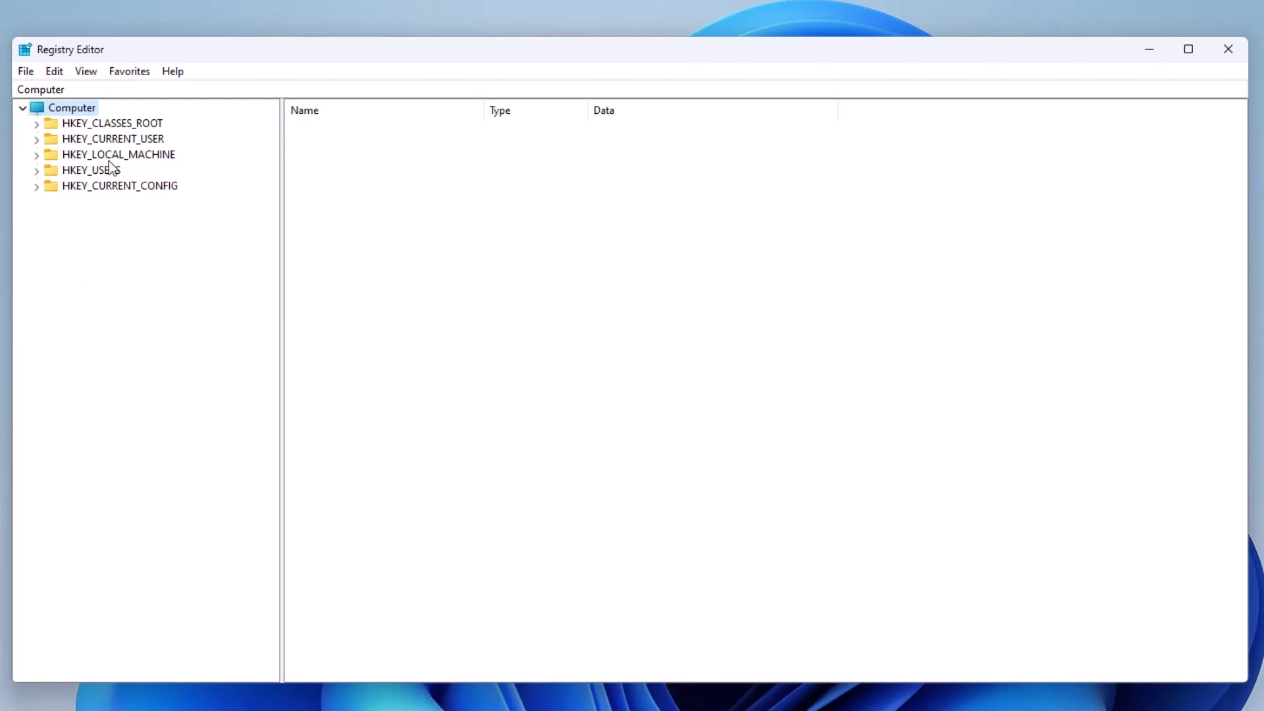
# Expand the registry tree to HKEY_LOCAL_MACHINE\SOFTWARE\Microsoft\PolicyManager\current\device
pyautogui.click(109, 161)
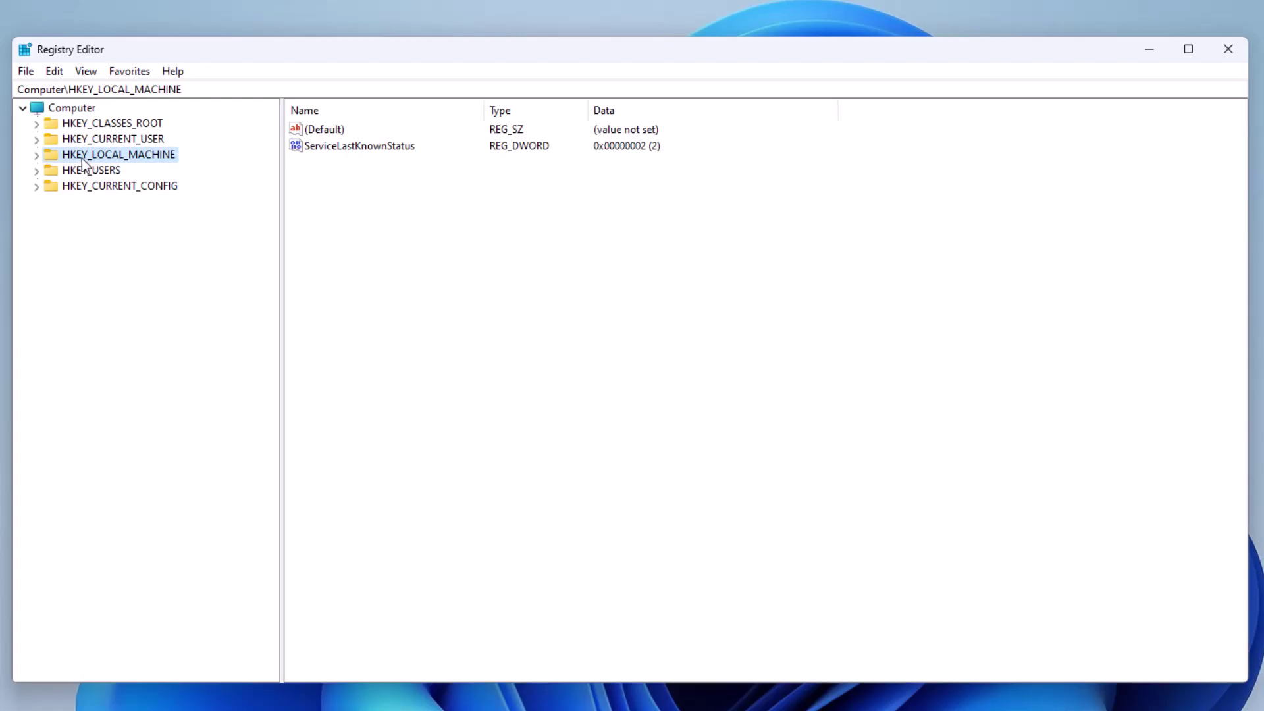
pyautogui.doubleClick(81, 157)
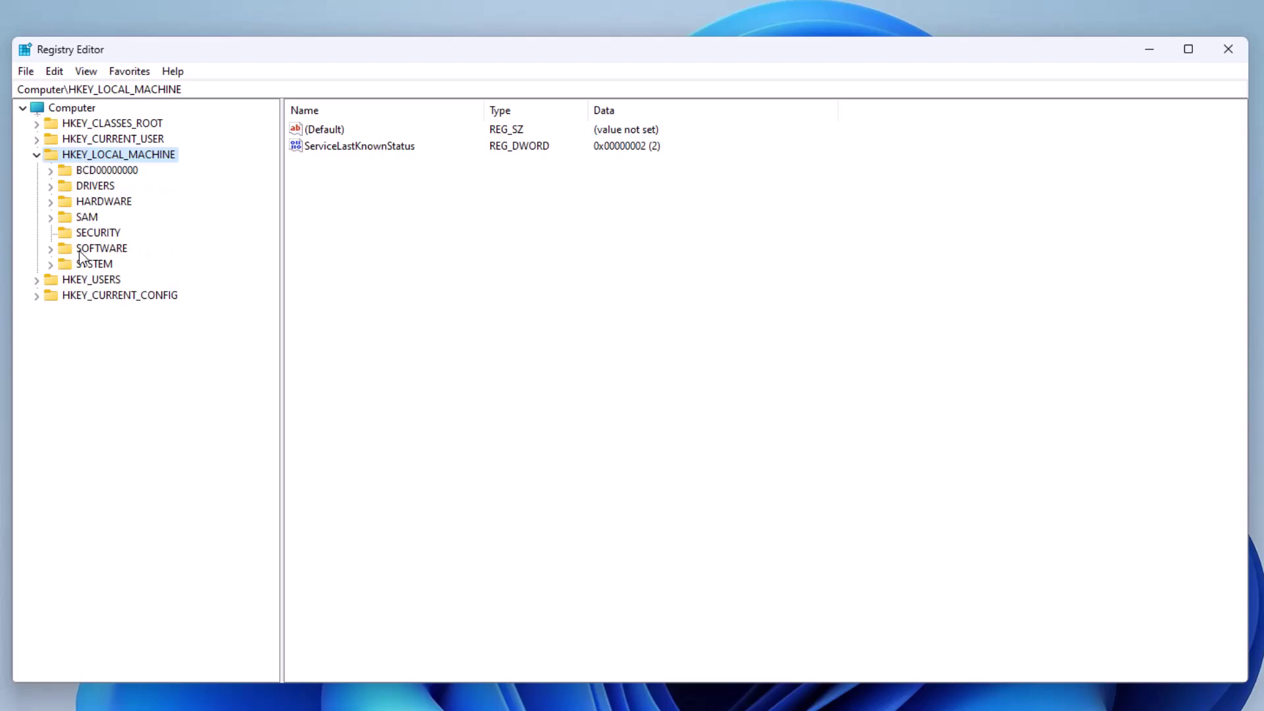
pyautogui.doubleClick(79, 251)
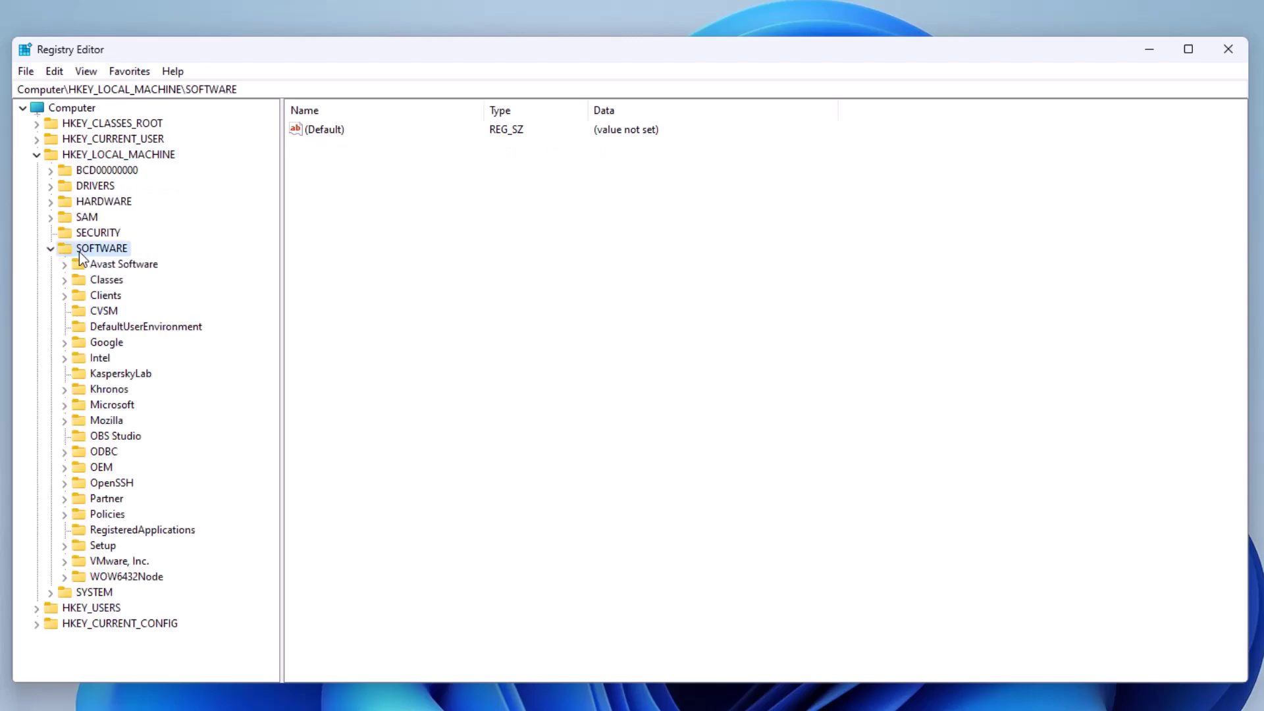
pyautogui.doubleClick(99, 405)
pyautogui.scroll(-1, 100, 408)
pyautogui.scroll(-20, 105, 403)
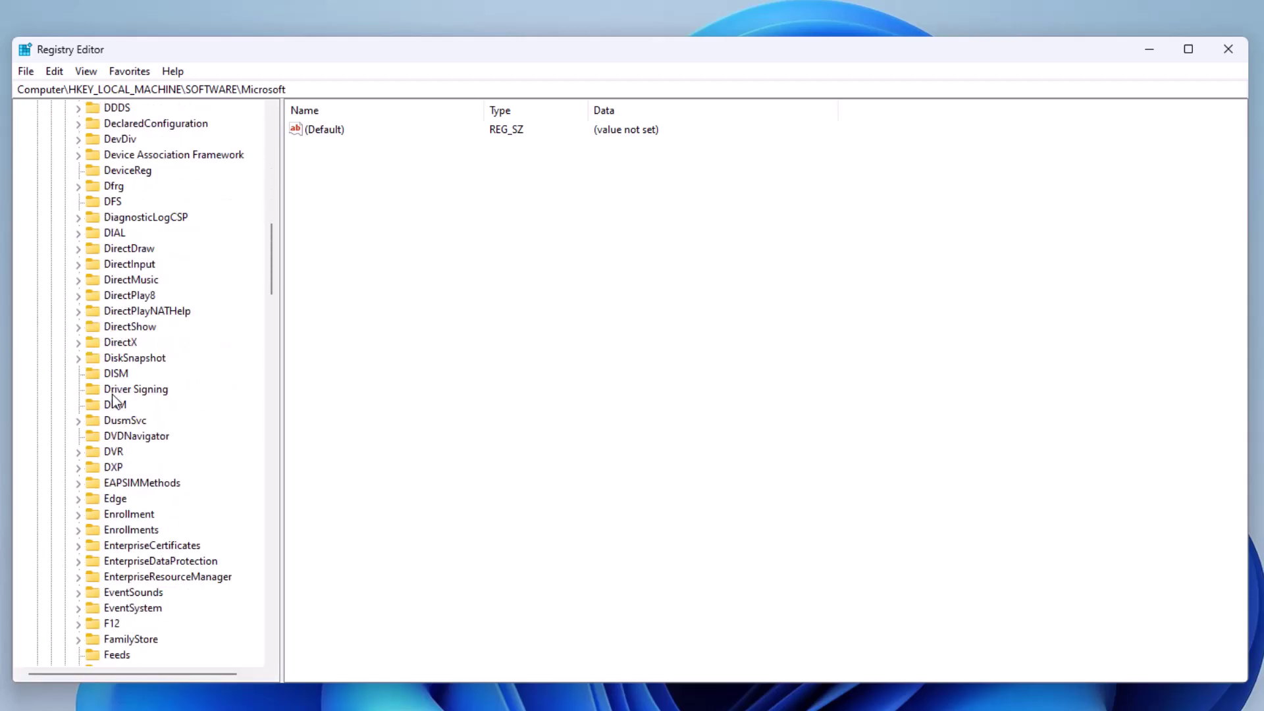
pyautogui.scroll(-9, 121, 393)
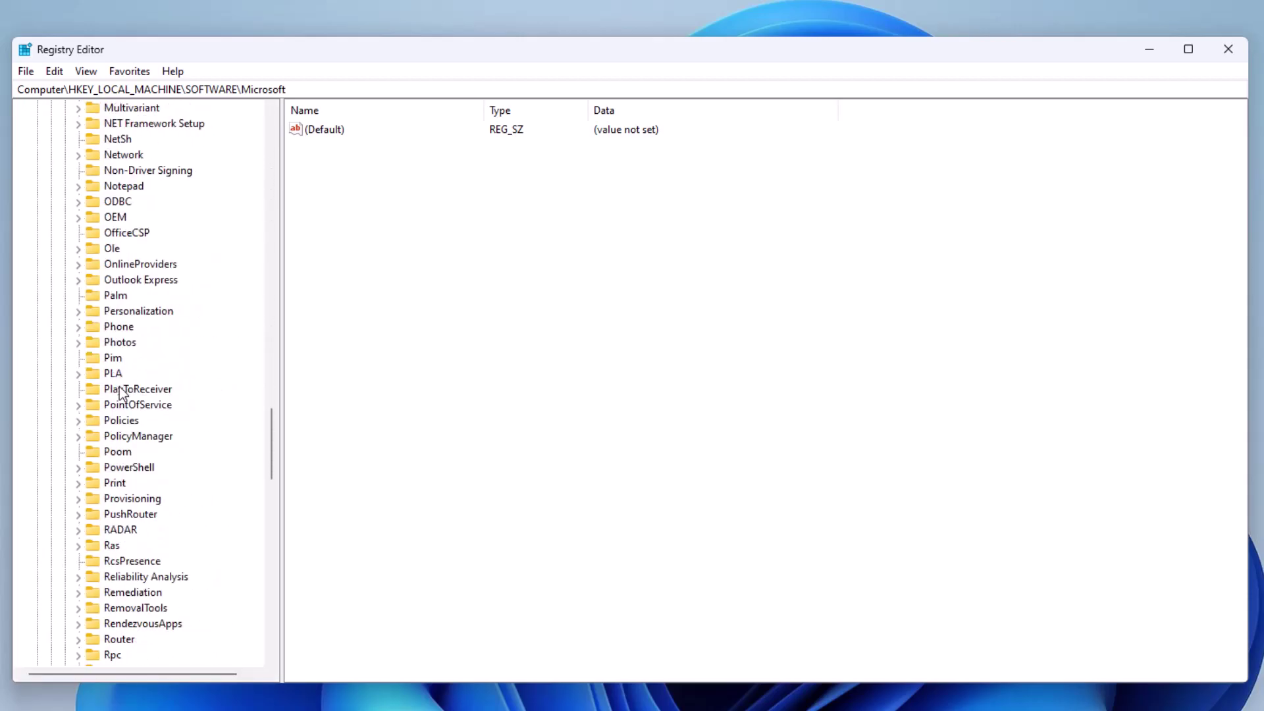
pyautogui.doubleClick(163, 346)
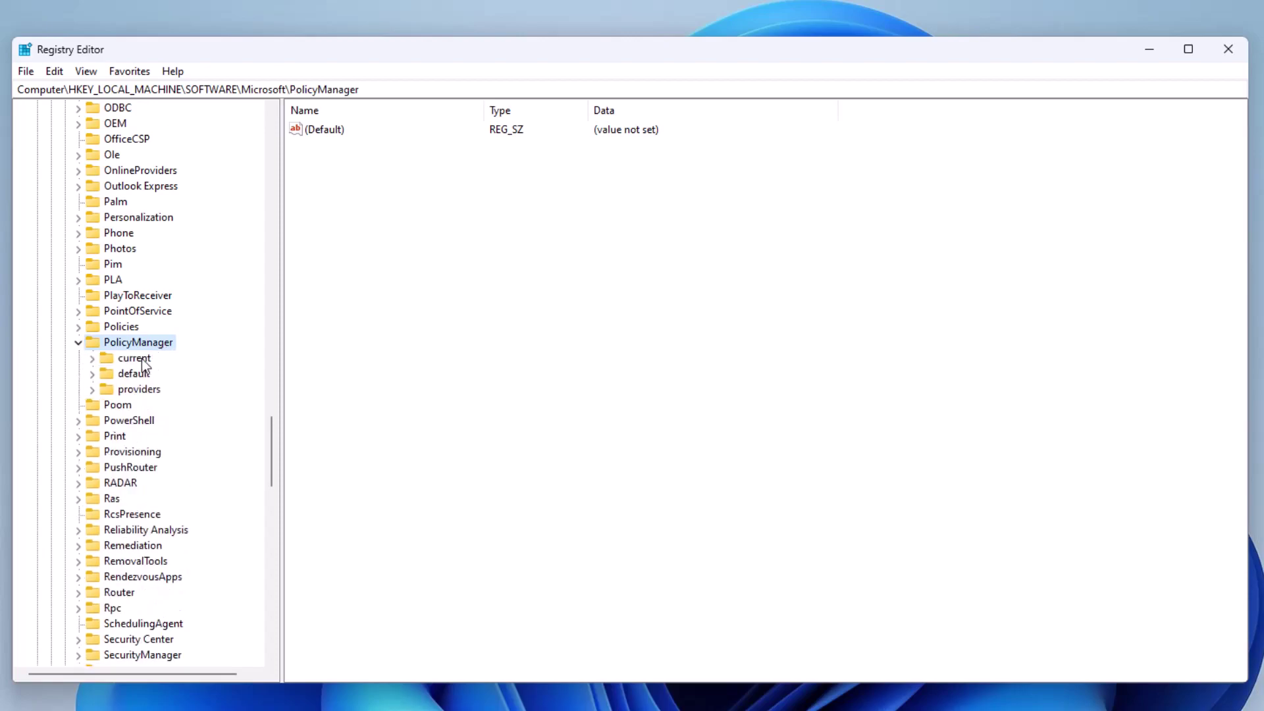
pyautogui.doubleClick(143, 360)
pyautogui.click(143, 374)
pyautogui.doubleClick(143, 375)
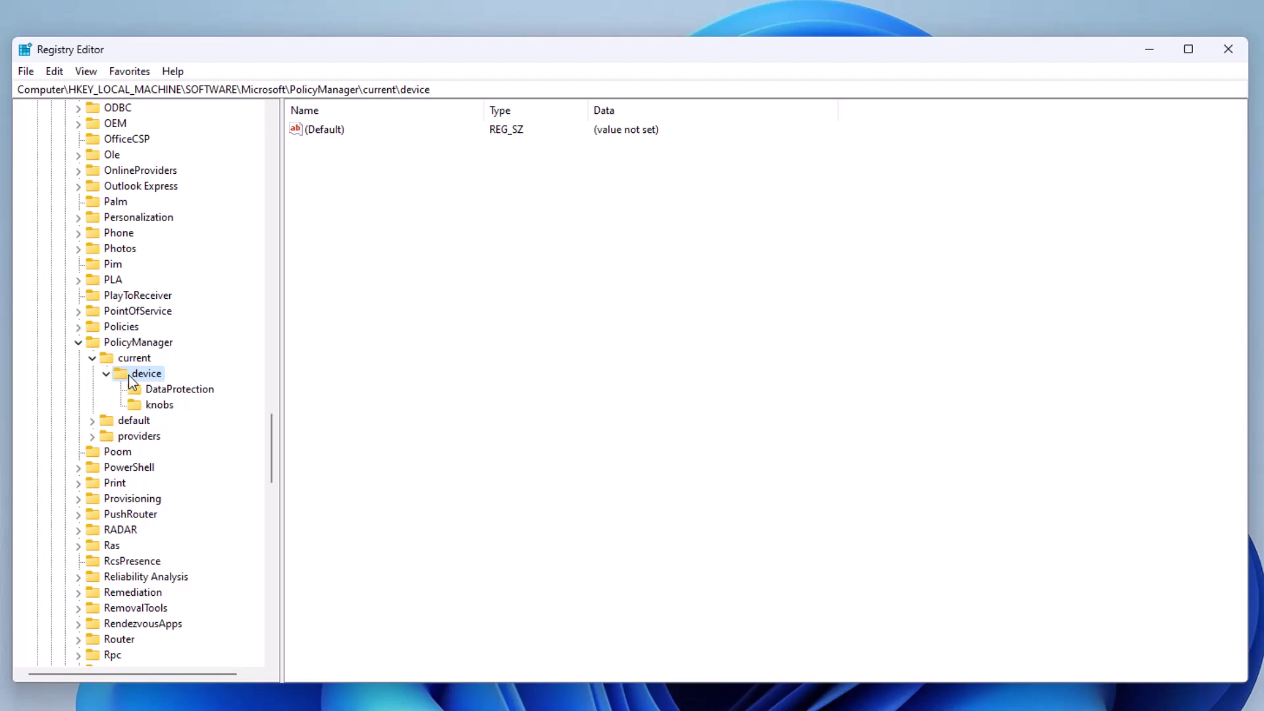
# Create a new registry key named Stickers under the device key
pyautogui.rightClick(129, 378)
pyautogui.moveTo(172, 403)
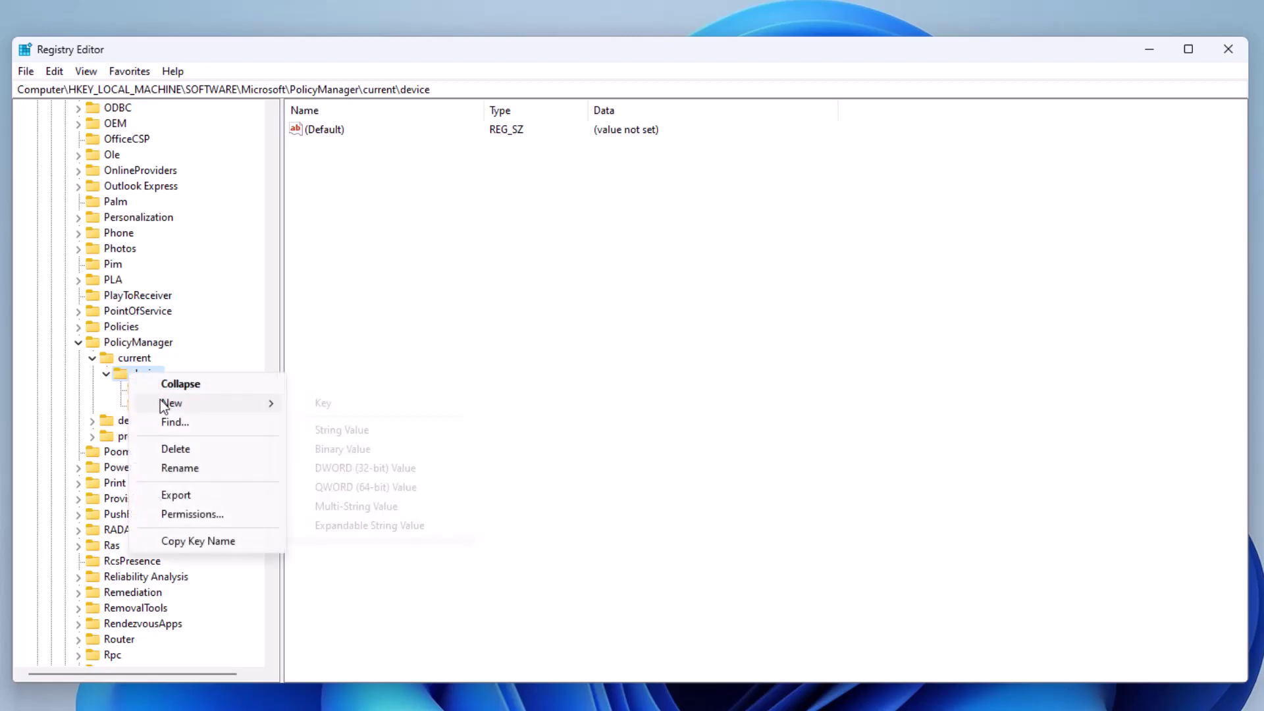
pyautogui.click(326, 409)
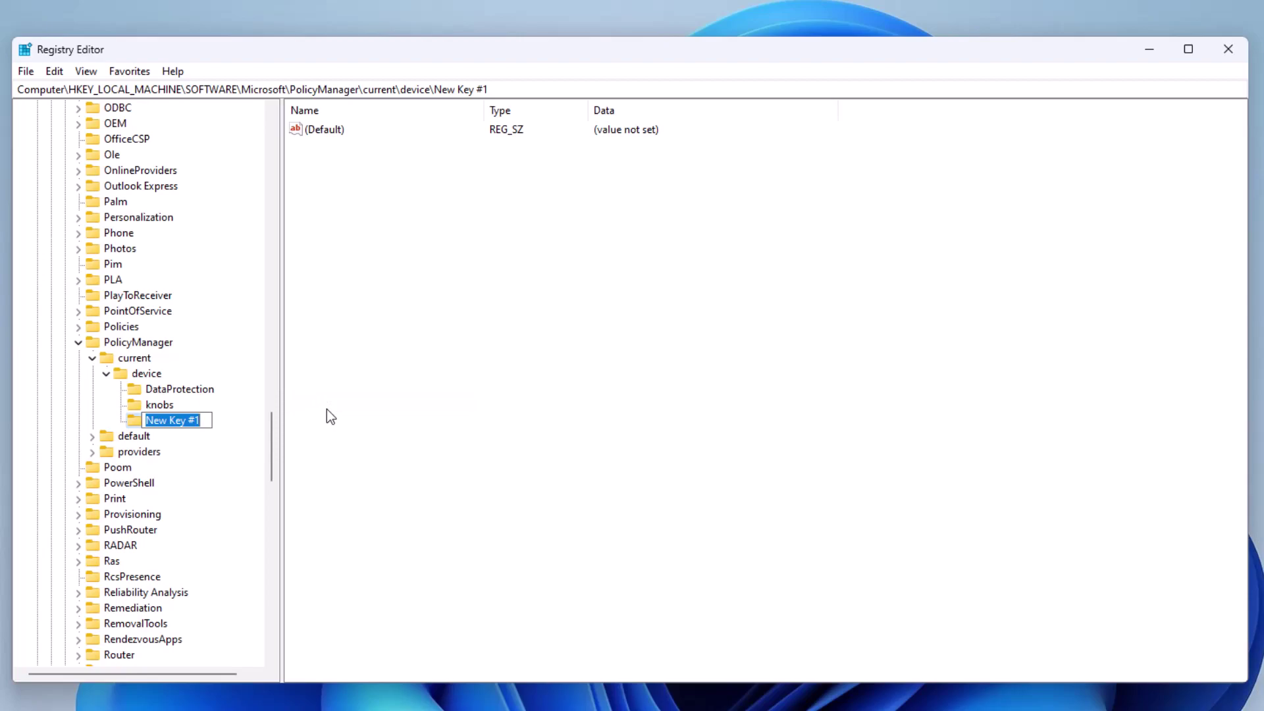
pyautogui.write('Stickers')
pyautogui.press('Return')
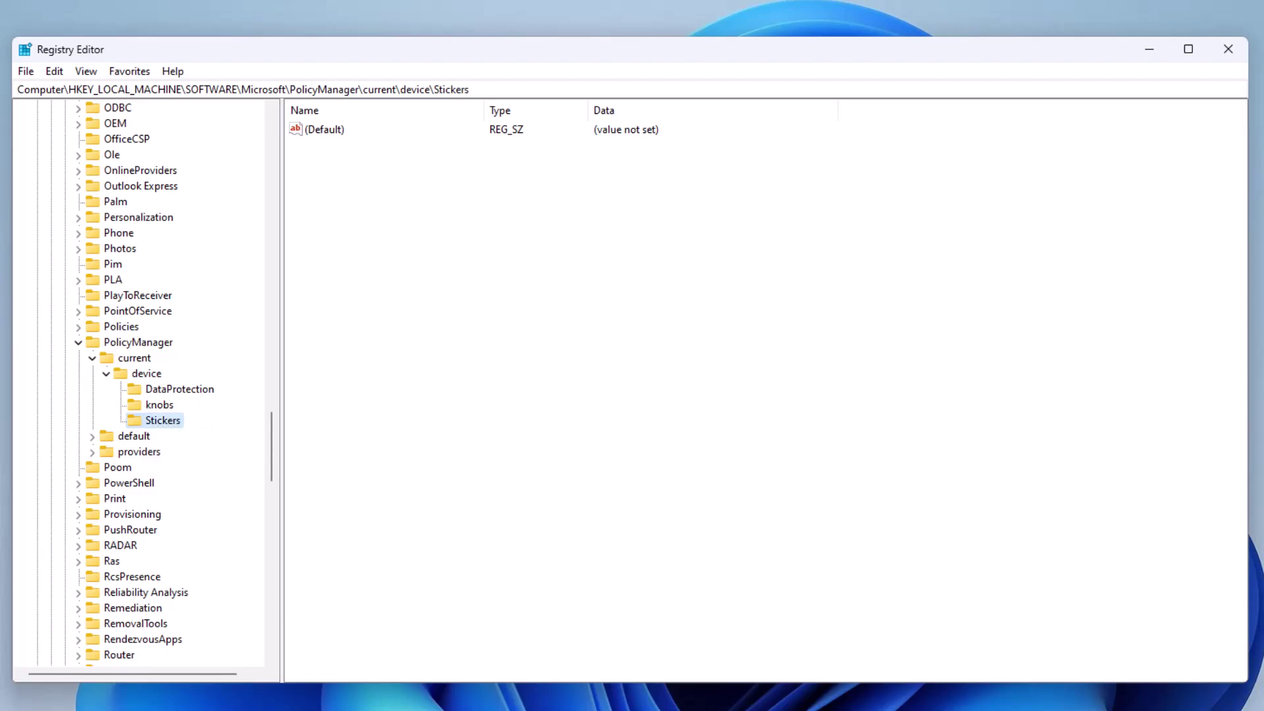
# Add a DWORD (32-bit) value named EnableStickers to the Stickers key
pyautogui.click(153, 378)
pyautogui.click(156, 419)
pyautogui.rightClick(429, 331)
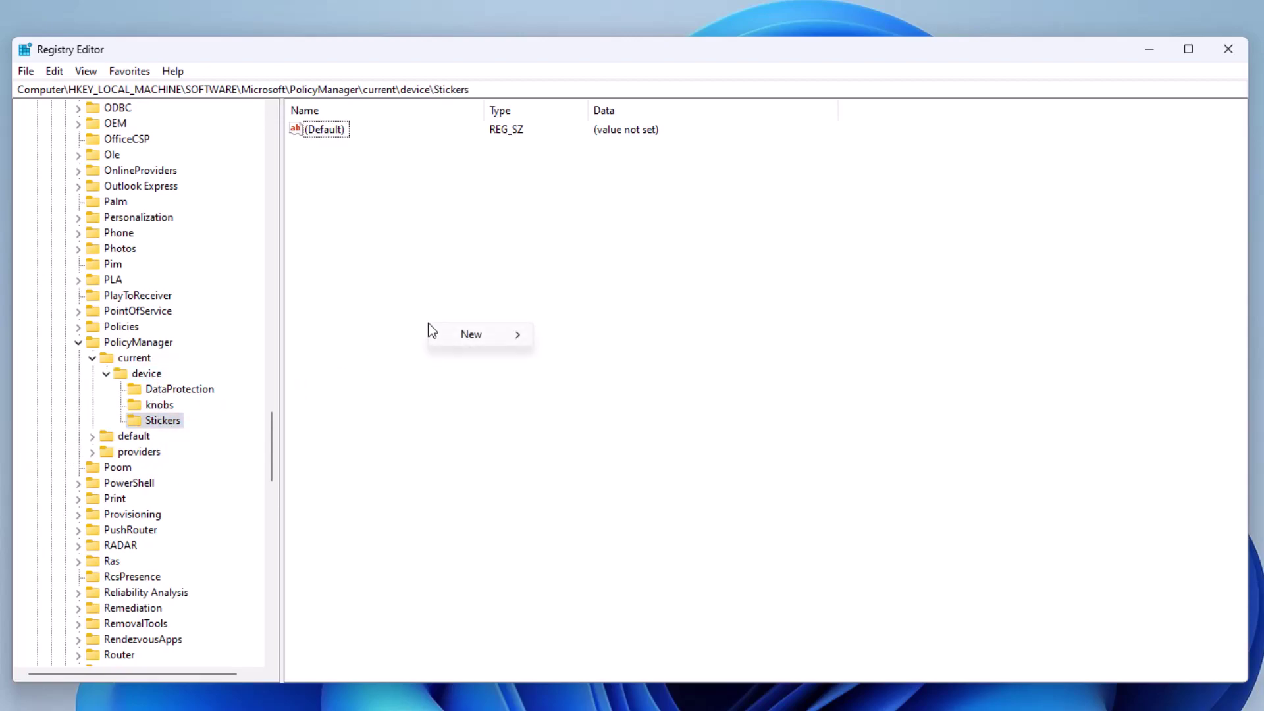
pyautogui.moveTo(532, 335)
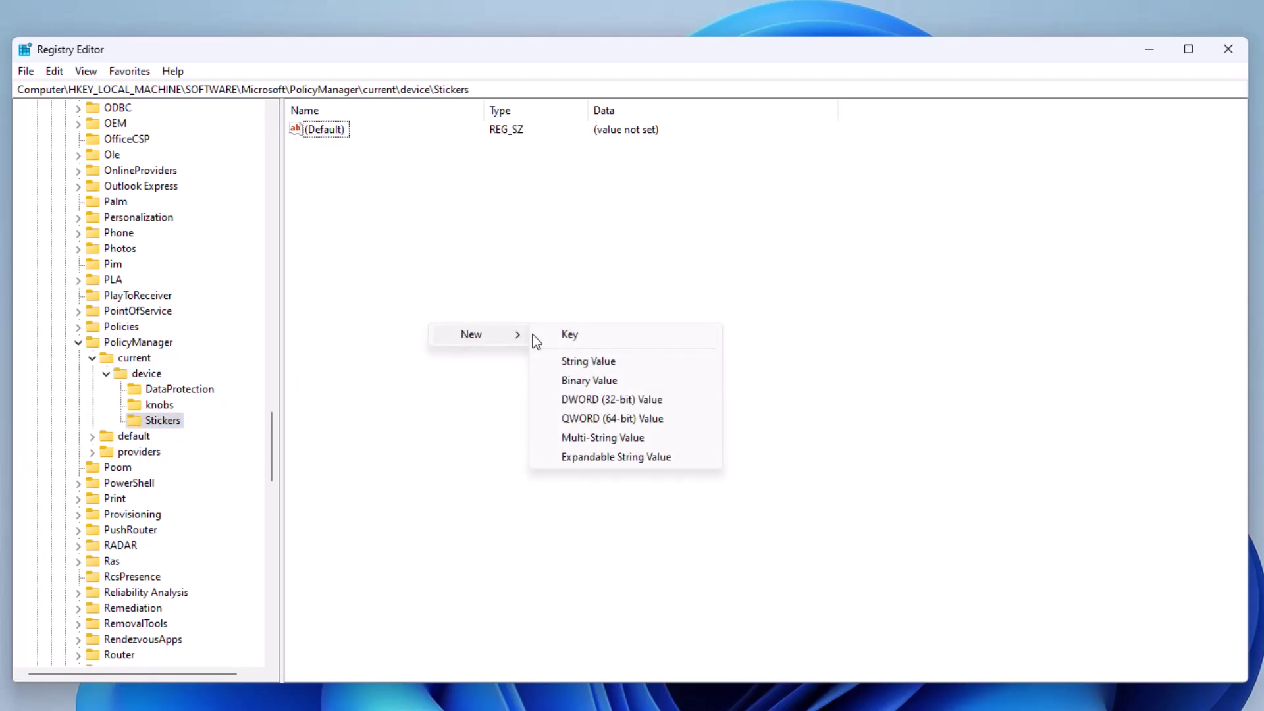
pyautogui.click(615, 400)
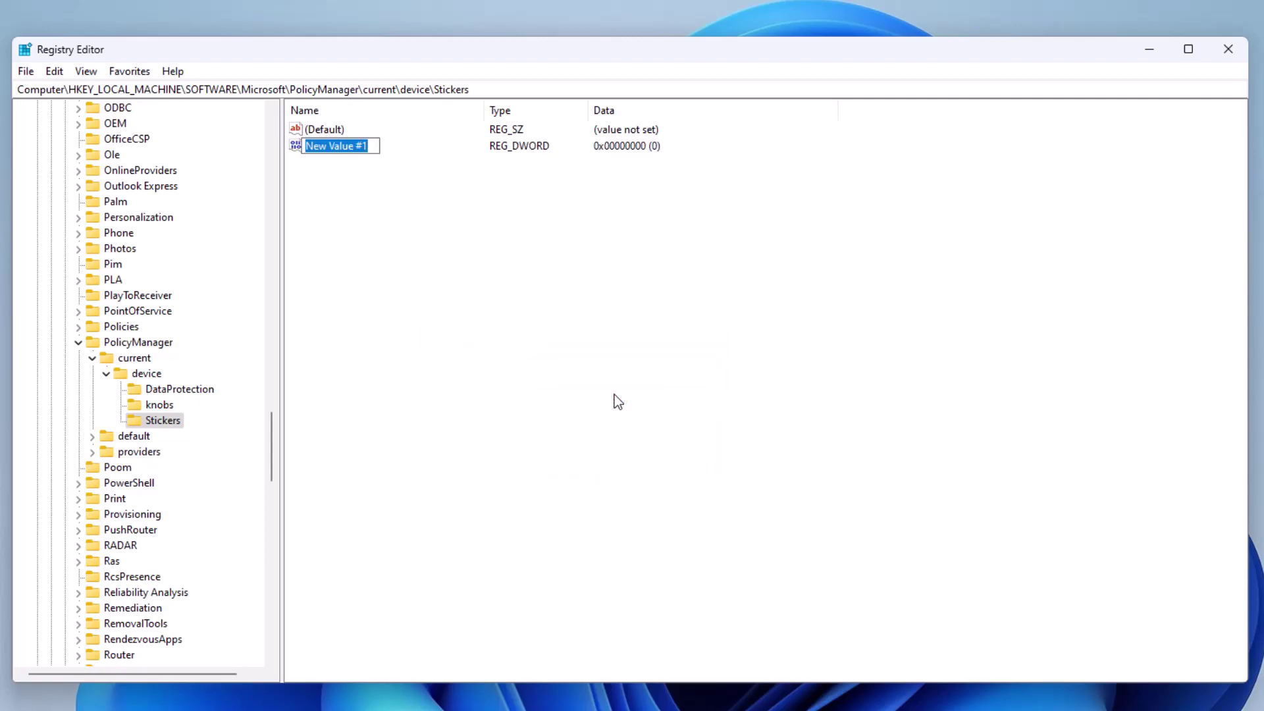
pyautogui.write('Enable')
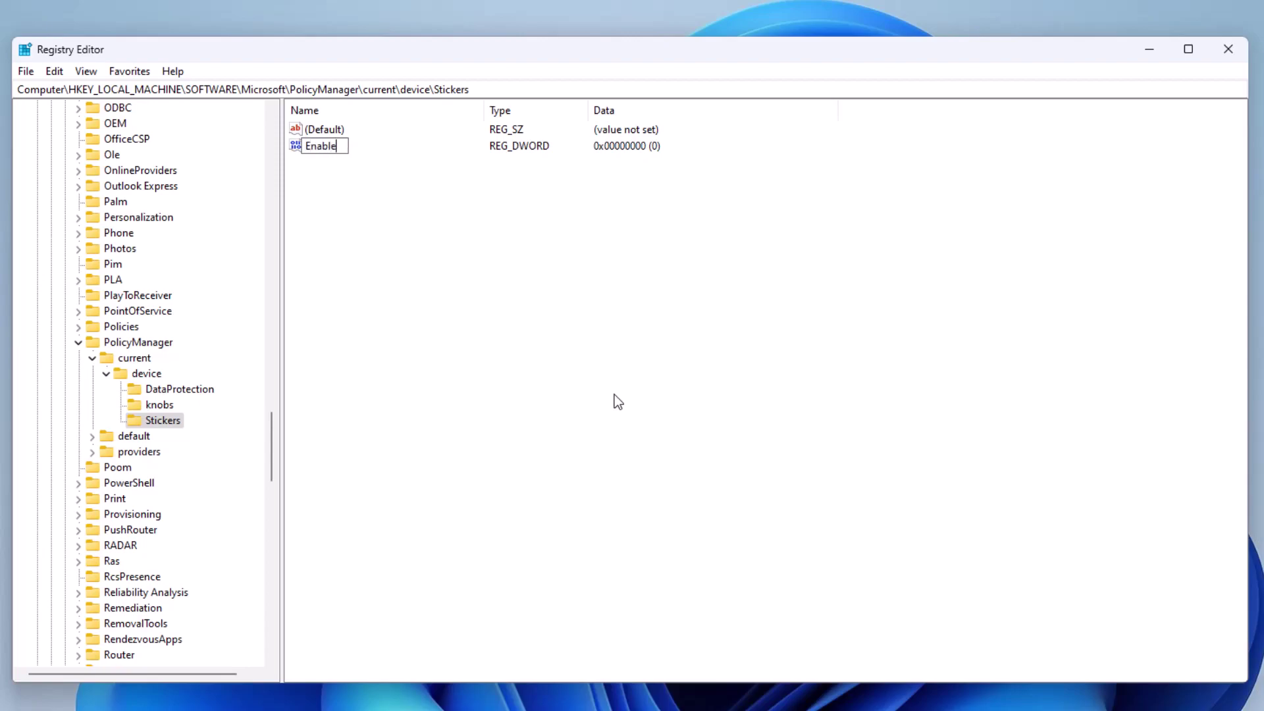
pyautogui.write('Stickers')
pyautogui.press('Return')
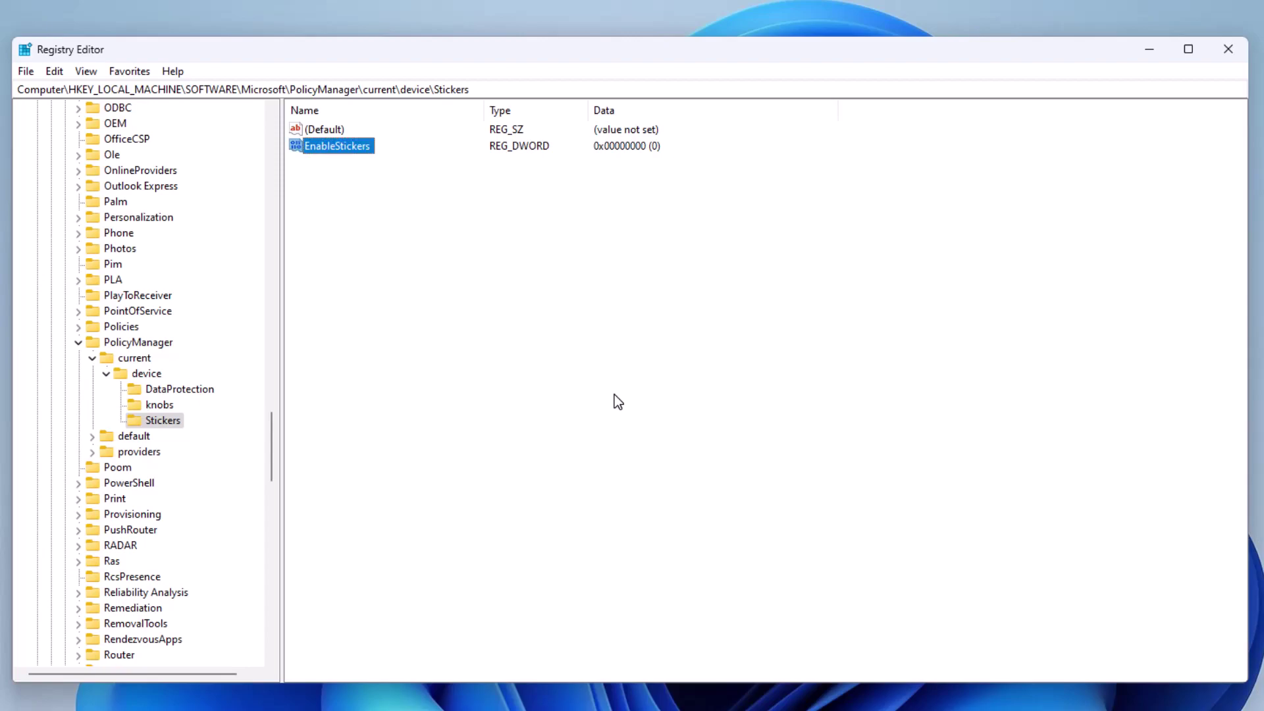
# Set the value data of EnableStickers to 1 and close Registry Editor
pyautogui.click(342, 158)
pyautogui.click(342, 148)
pyautogui.doubleClick(342, 148)
pyautogui.click(152, 215)
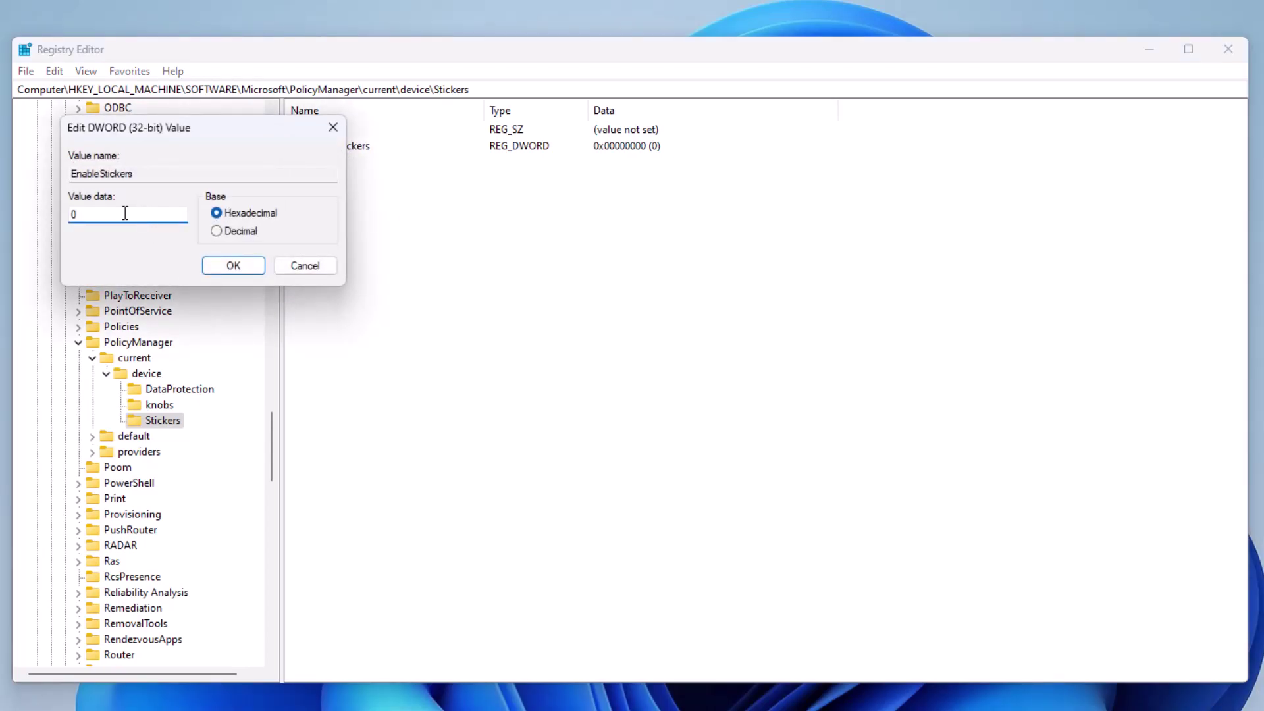
pyautogui.moveTo(119, 213); pyautogui.dragTo(38, 208)
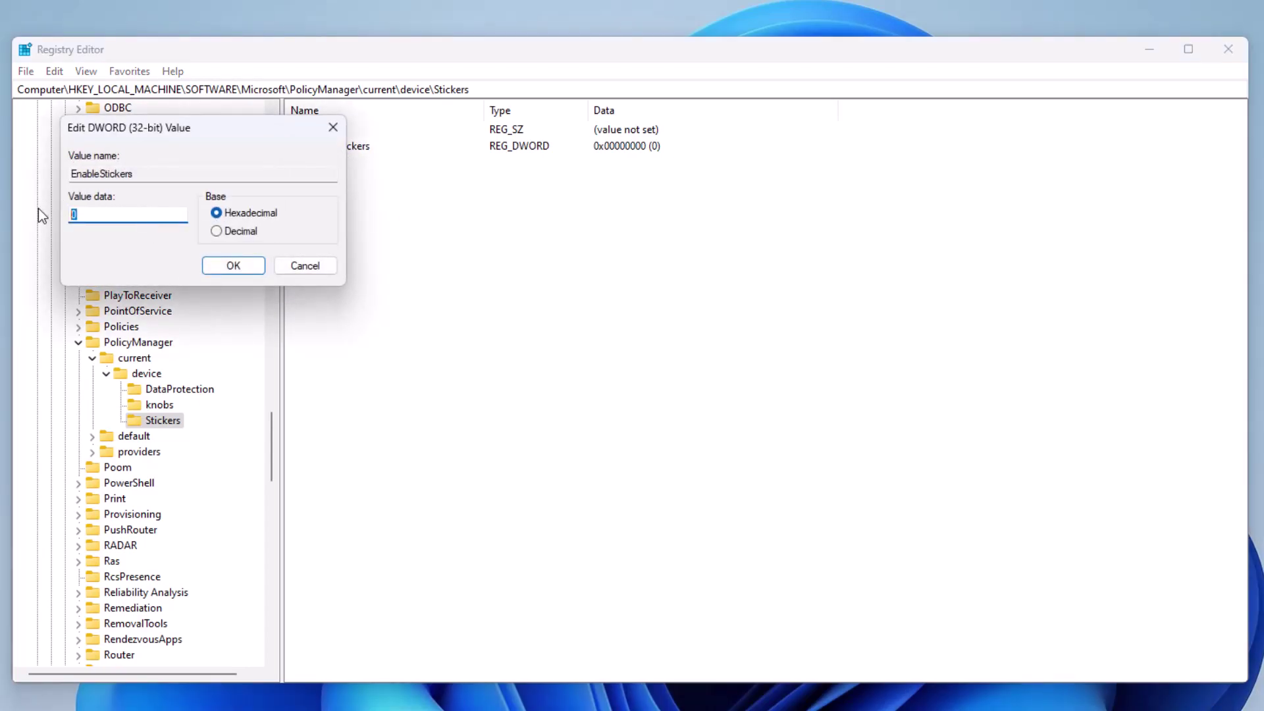
pyautogui.click(219, 267)
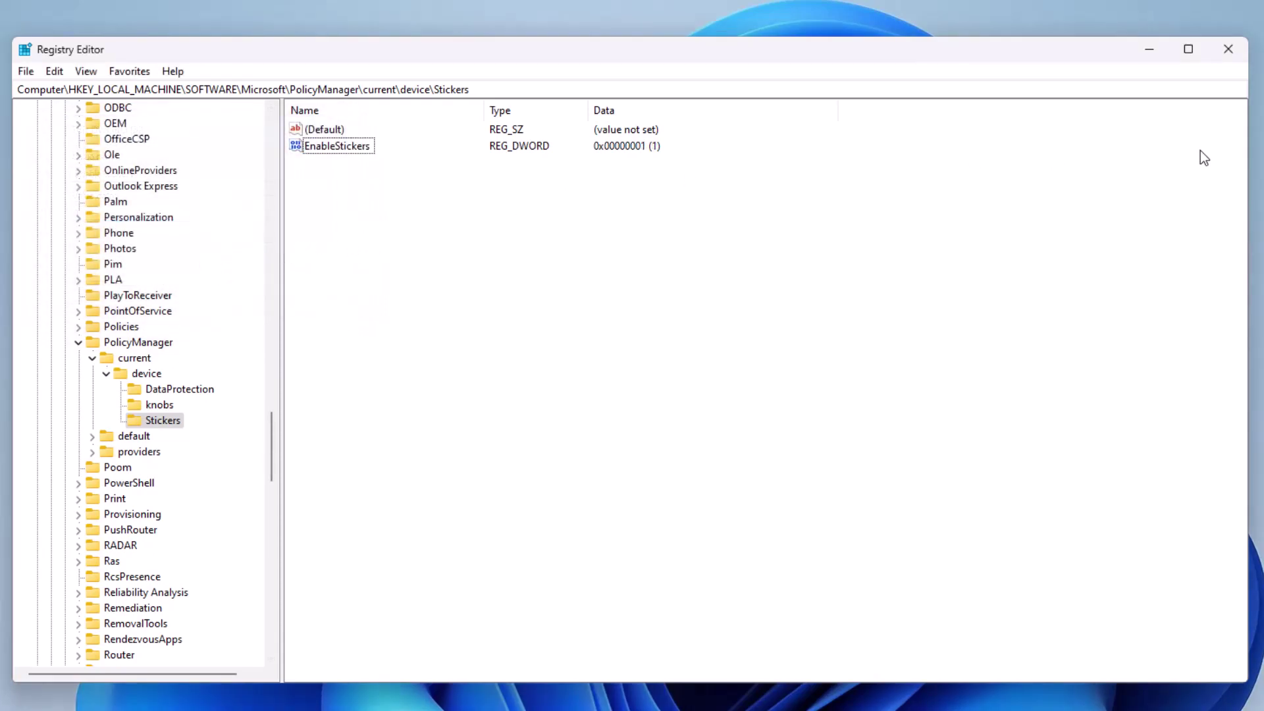
pyautogui.click(1228, 50)
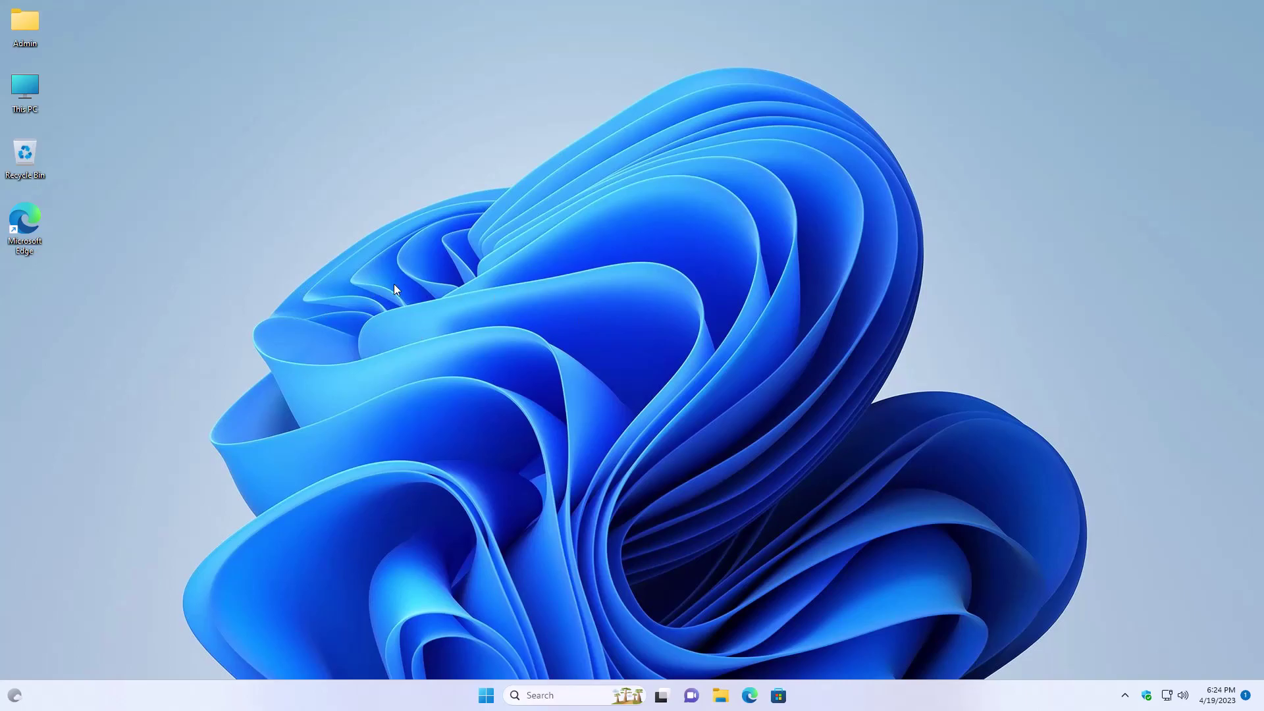
# Open the Background page of the desktop personalization settings and bring the wallpaper stickers option into view
pyautogui.rightClick(371, 286)
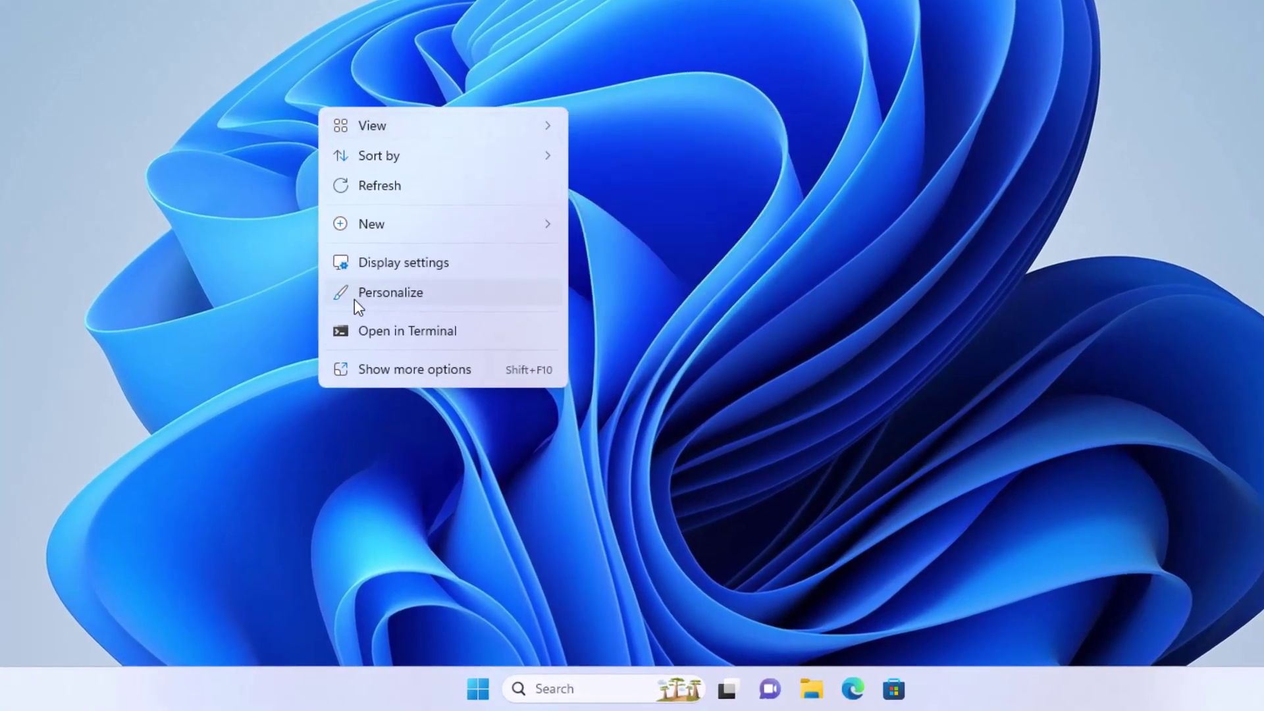
pyautogui.click(355, 295)
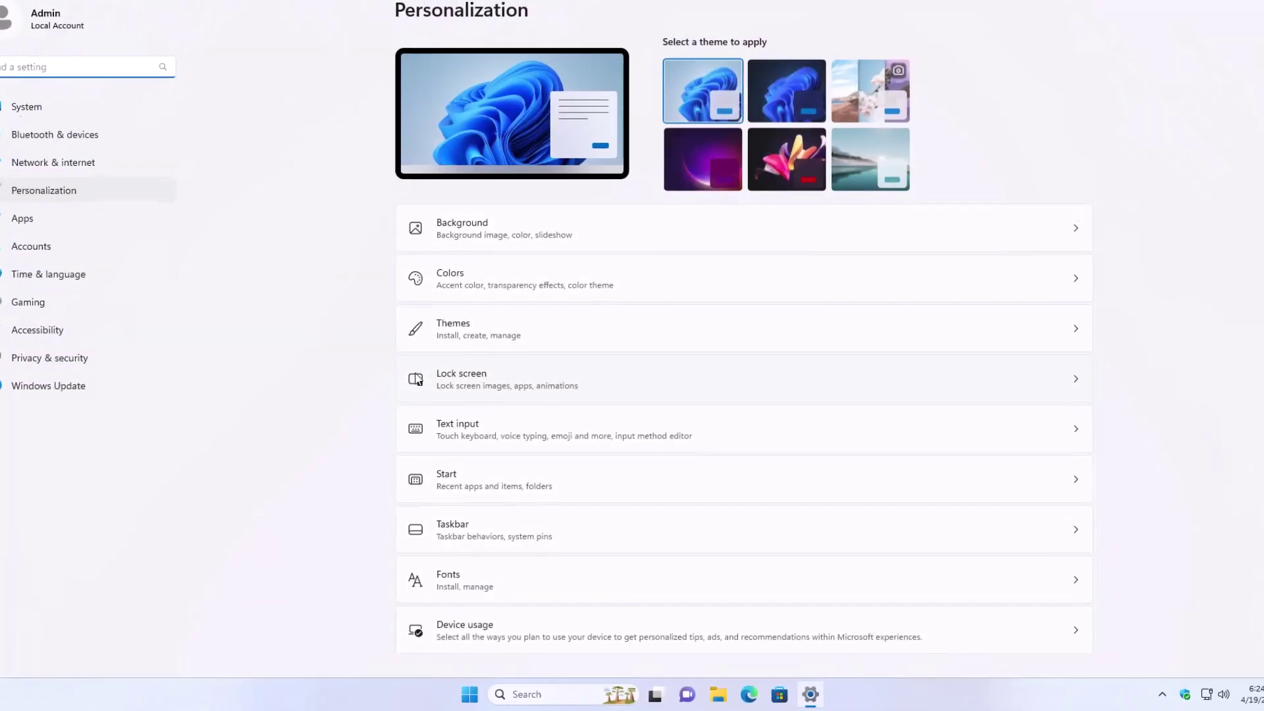
pyautogui.click(492, 231)
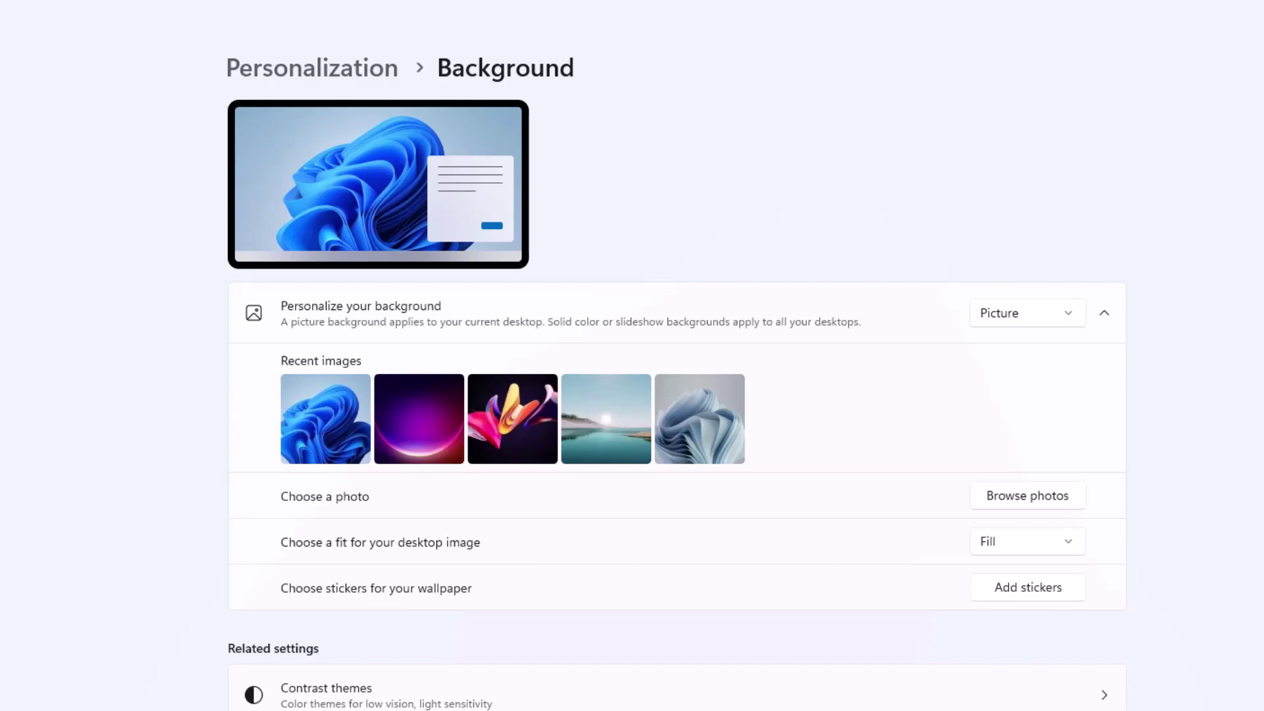
pyautogui.scroll(-1, 305, 593)
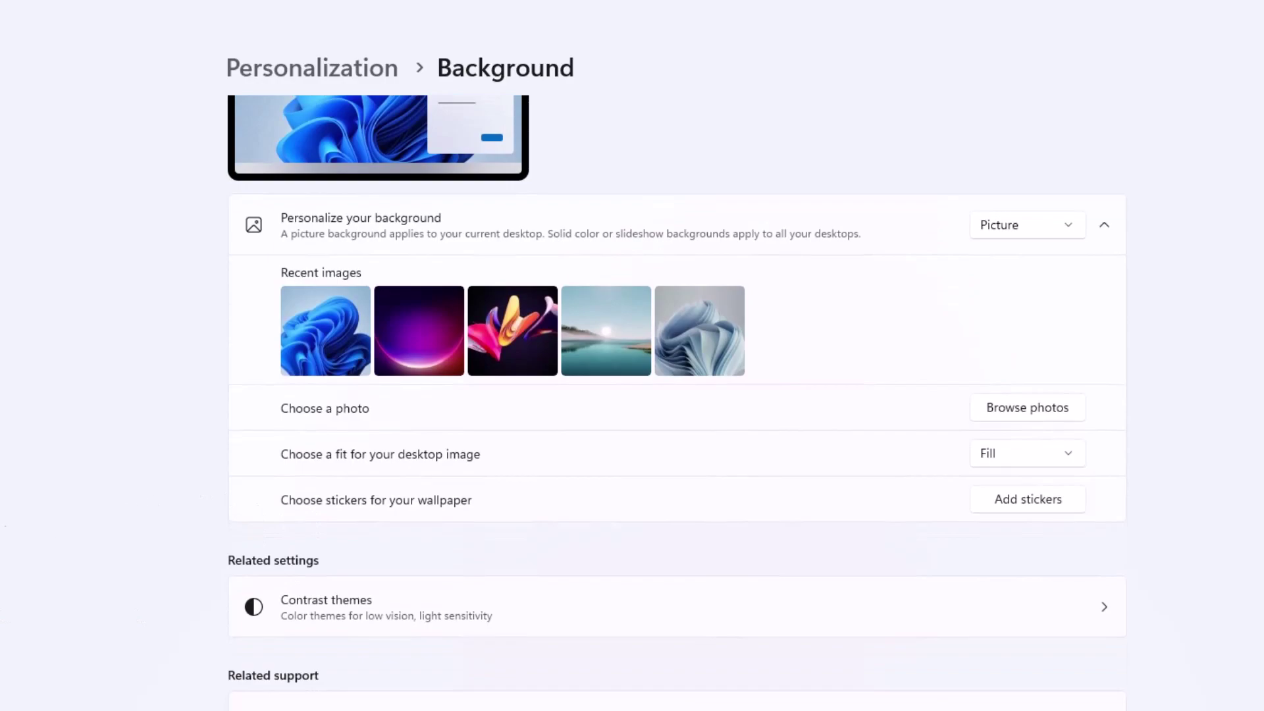
# Review the available background types for the desktop and keep Picture selected
pyautogui.scroll(1, 171, 570)
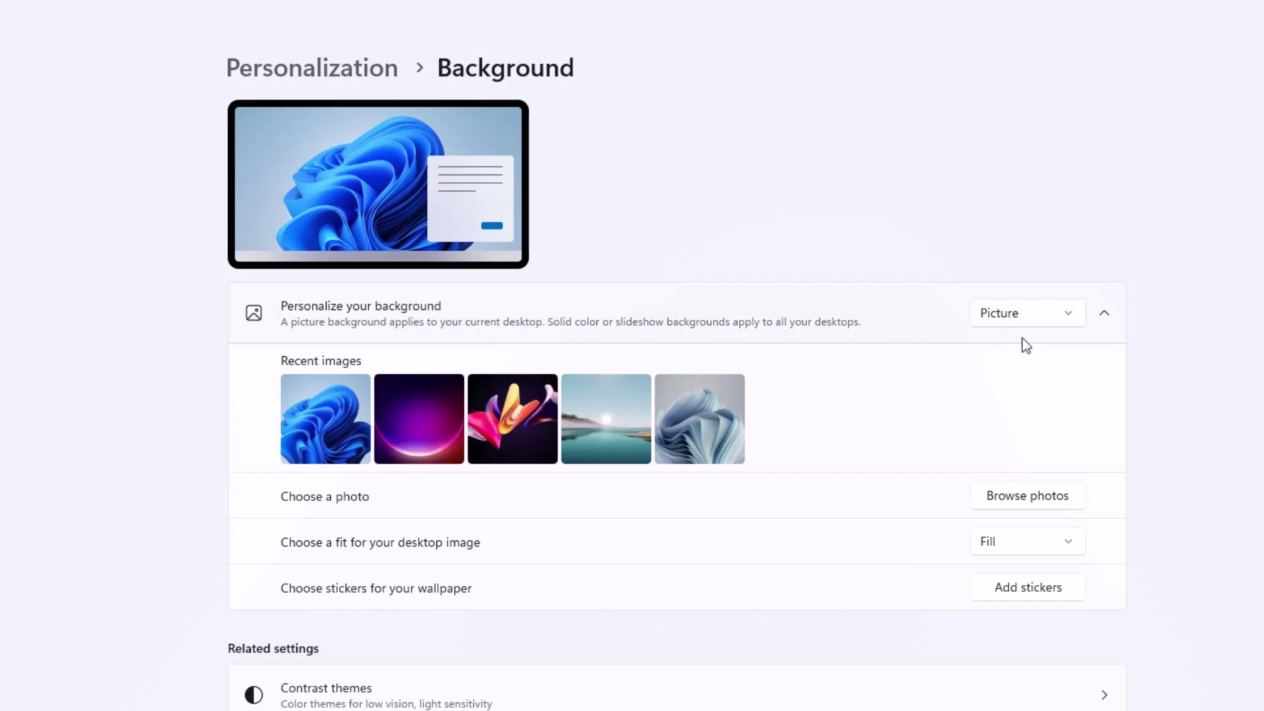
pyautogui.click(1060, 319)
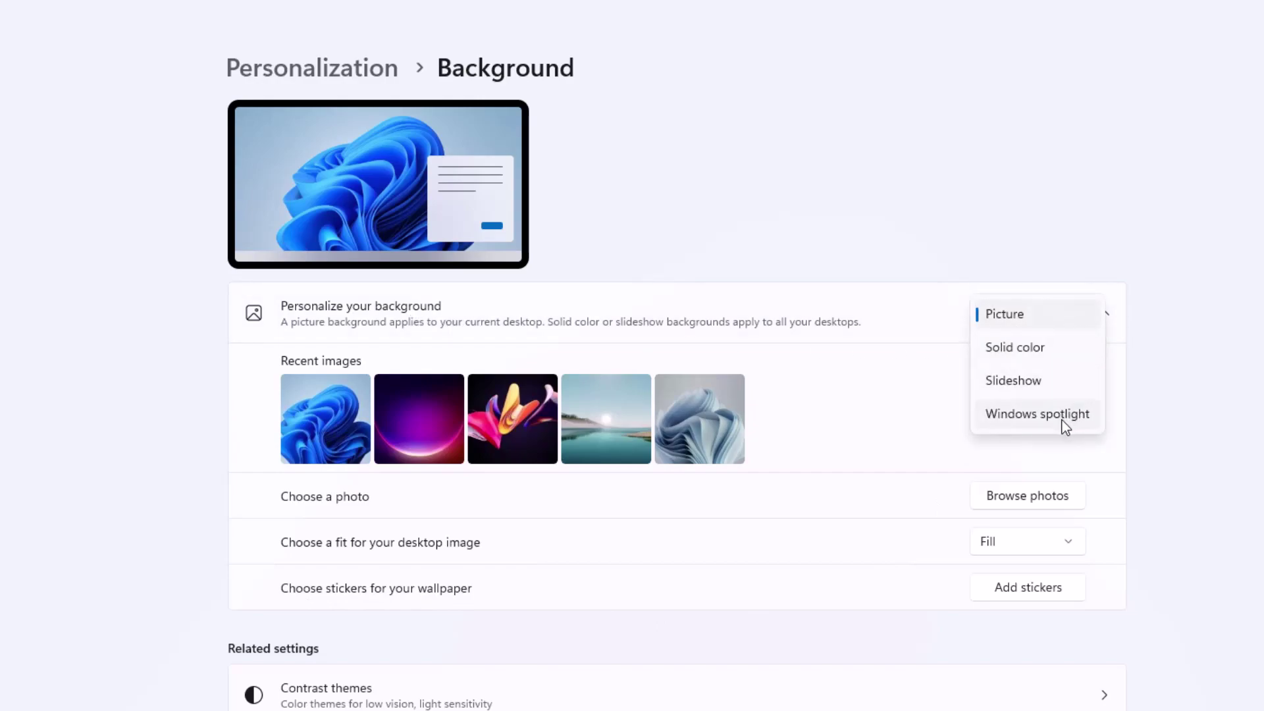
pyautogui.click(1004, 261)
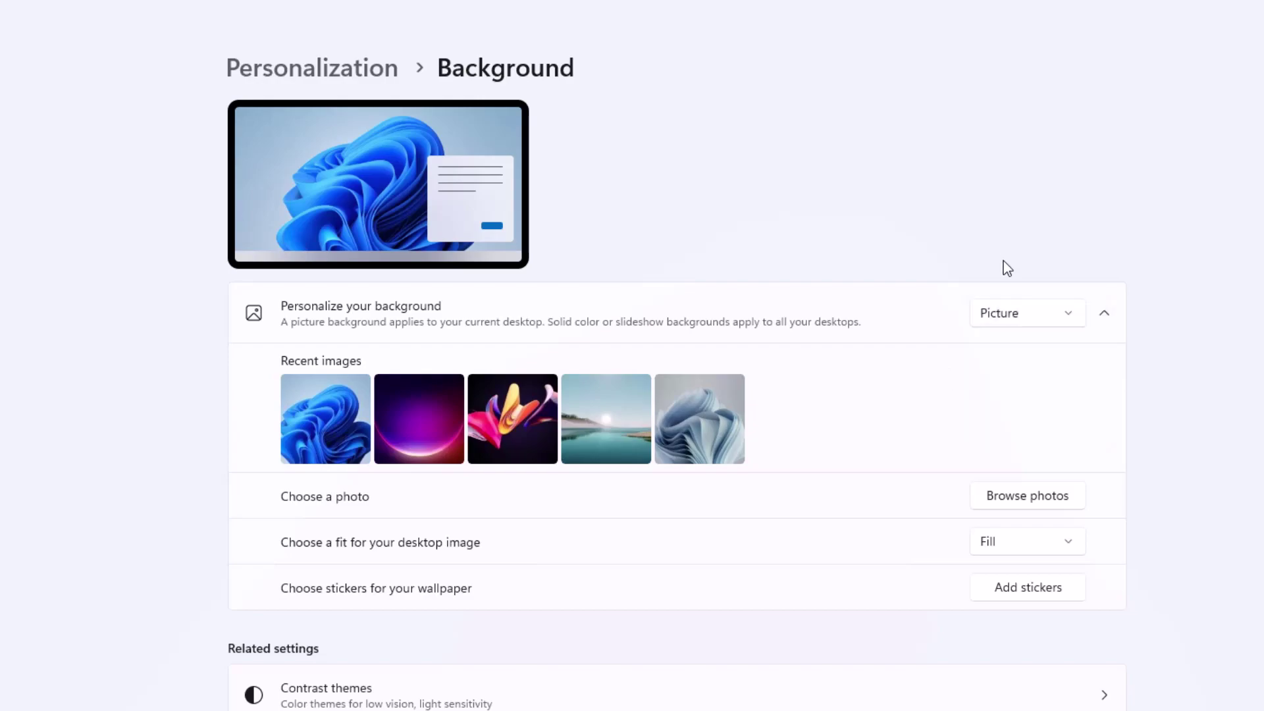
pyautogui.click(1016, 315)
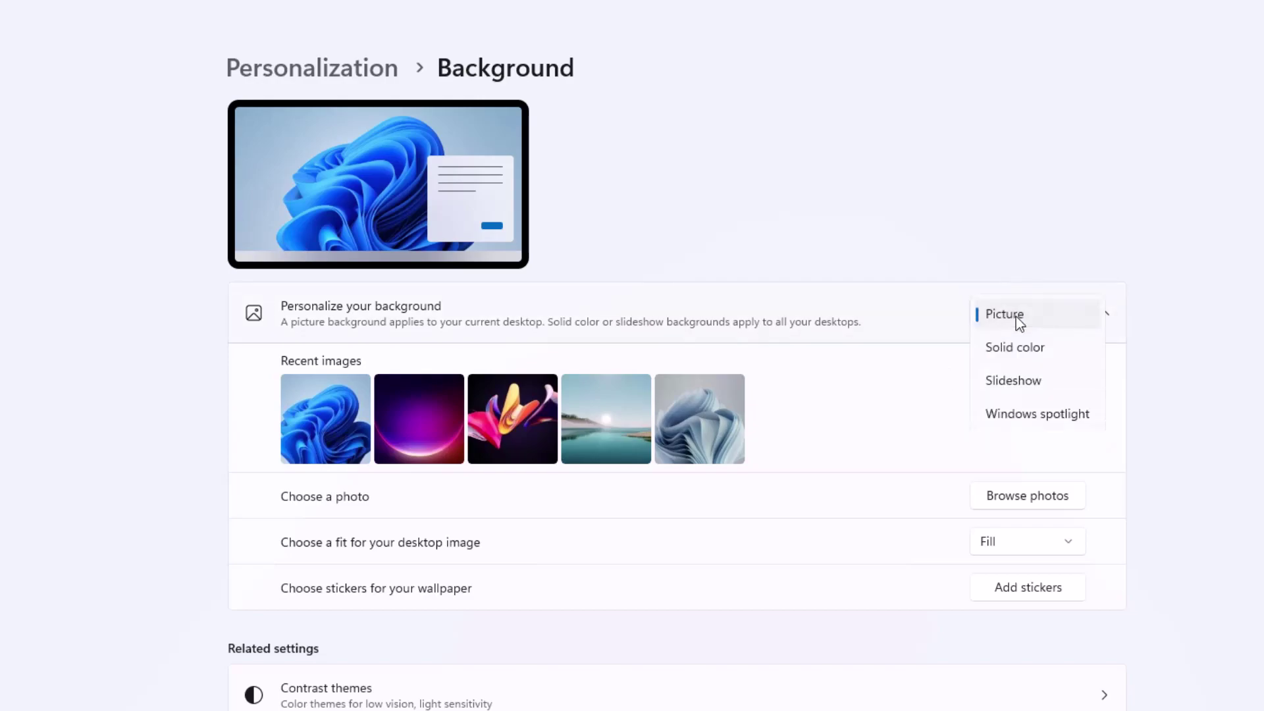
pyautogui.click(881, 294)
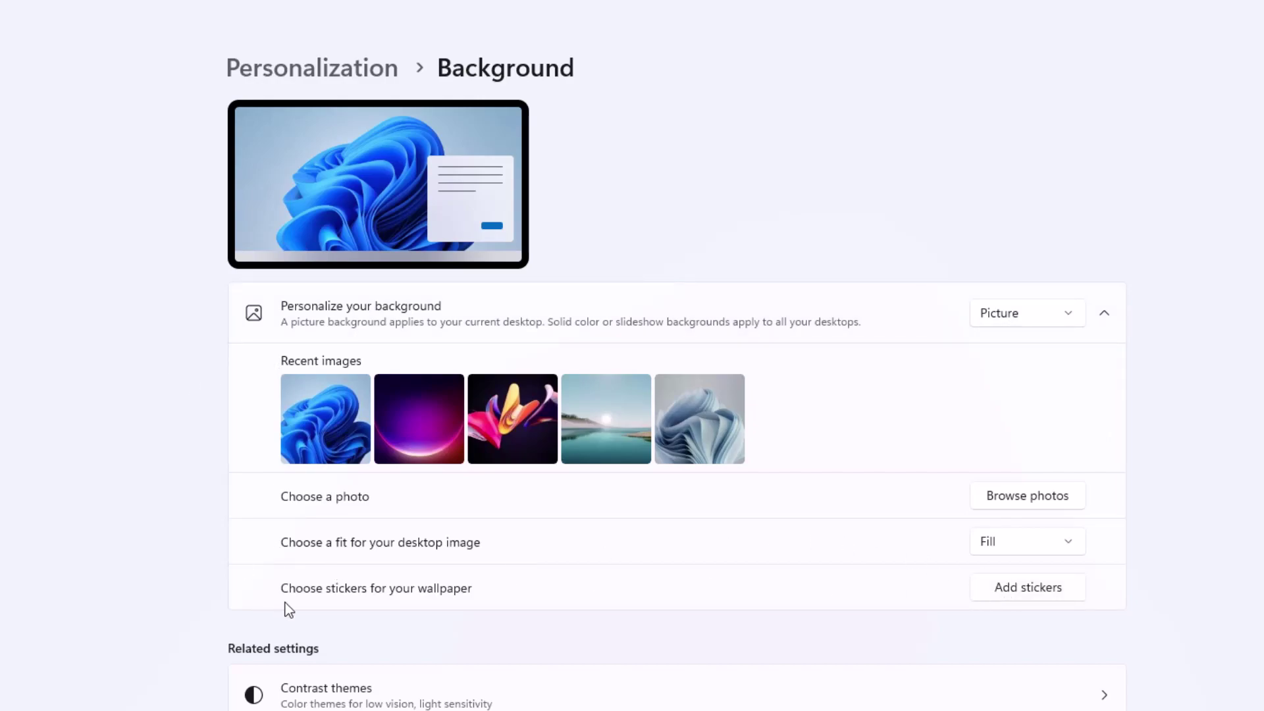
# Open the wallpaper sticker editor, search for "computer", and add the sticker of the cat sleeping beside a computer
pyautogui.click(1009, 587)
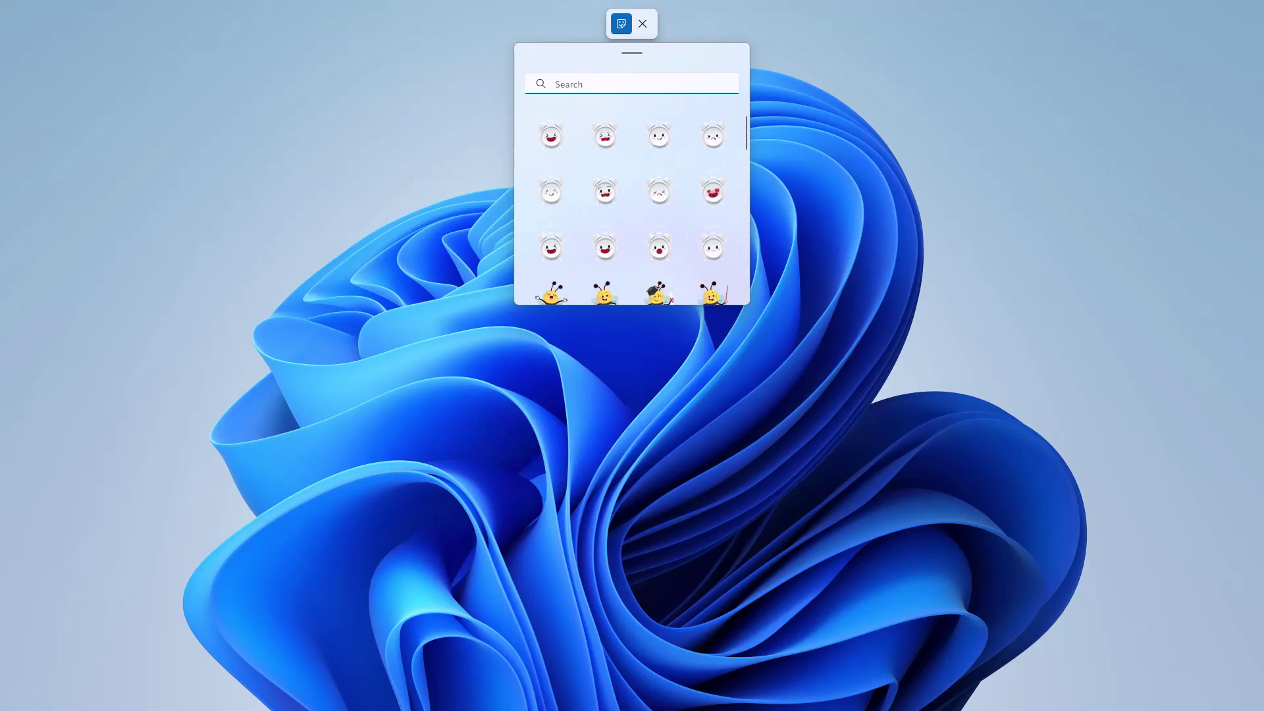
pyautogui.scroll(-5, 707, 195)
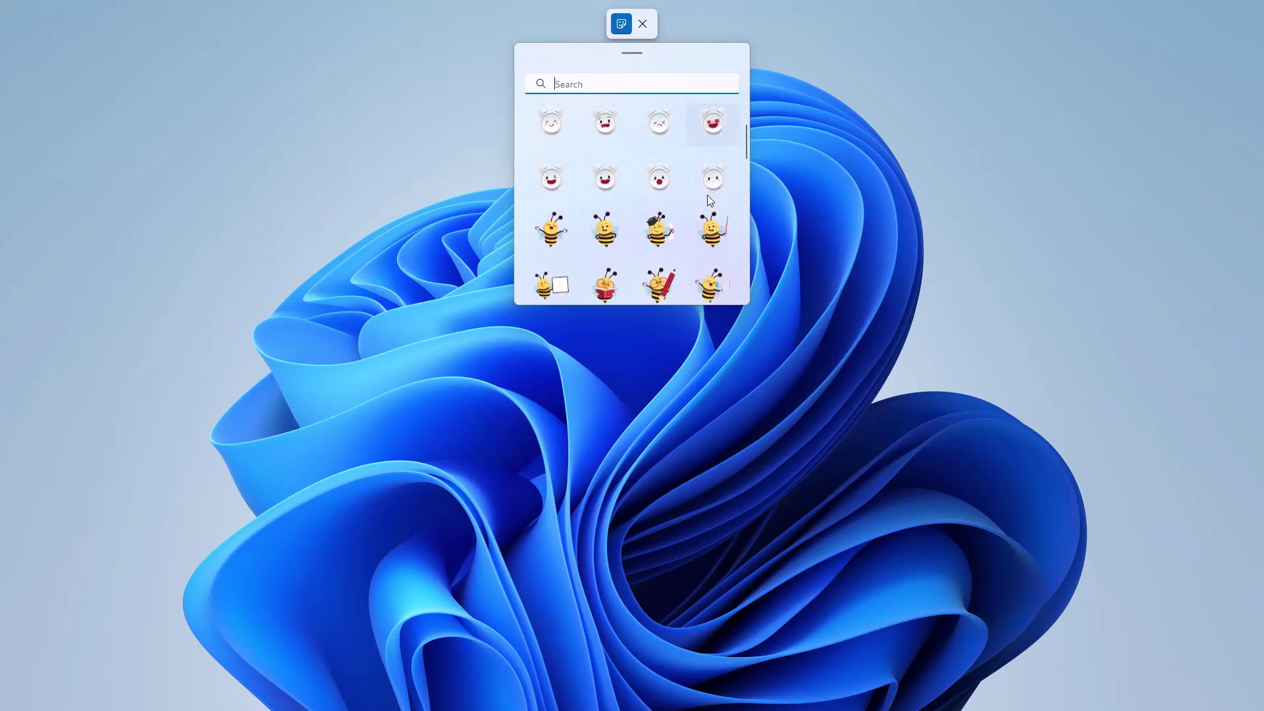
pyautogui.scroll(-10, 707, 199)
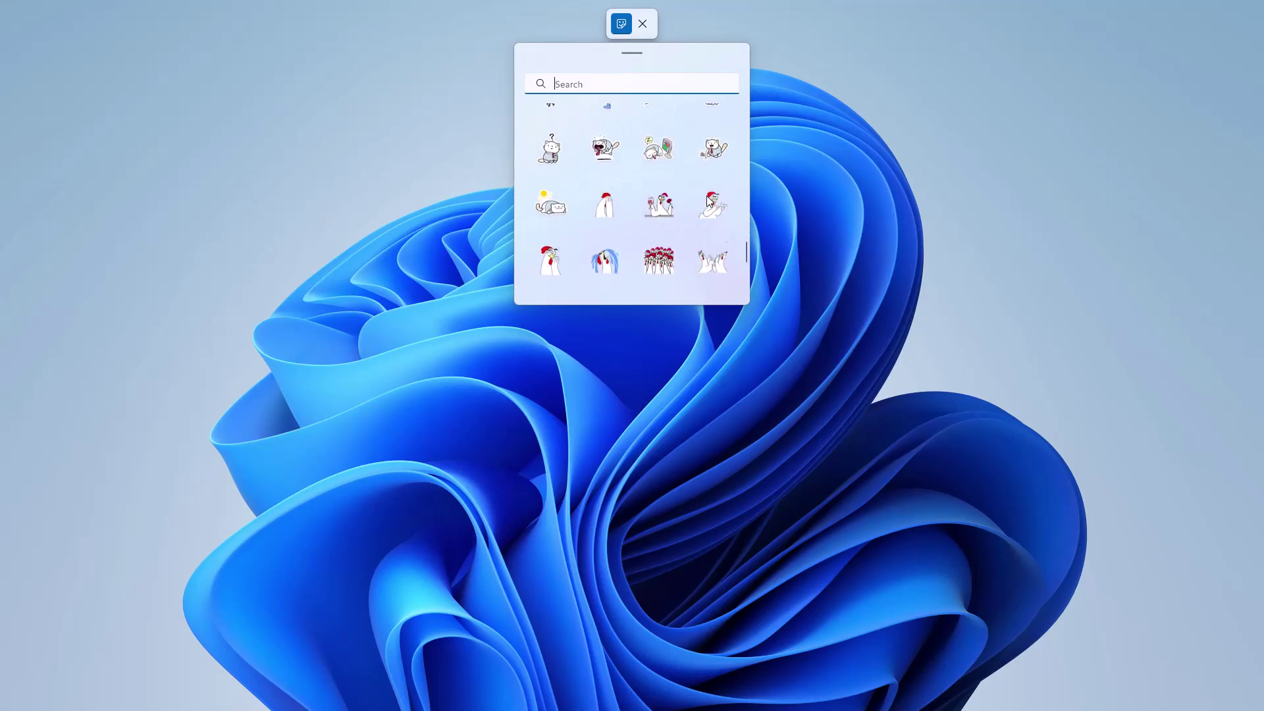
pyautogui.scroll(5, 704, 202)
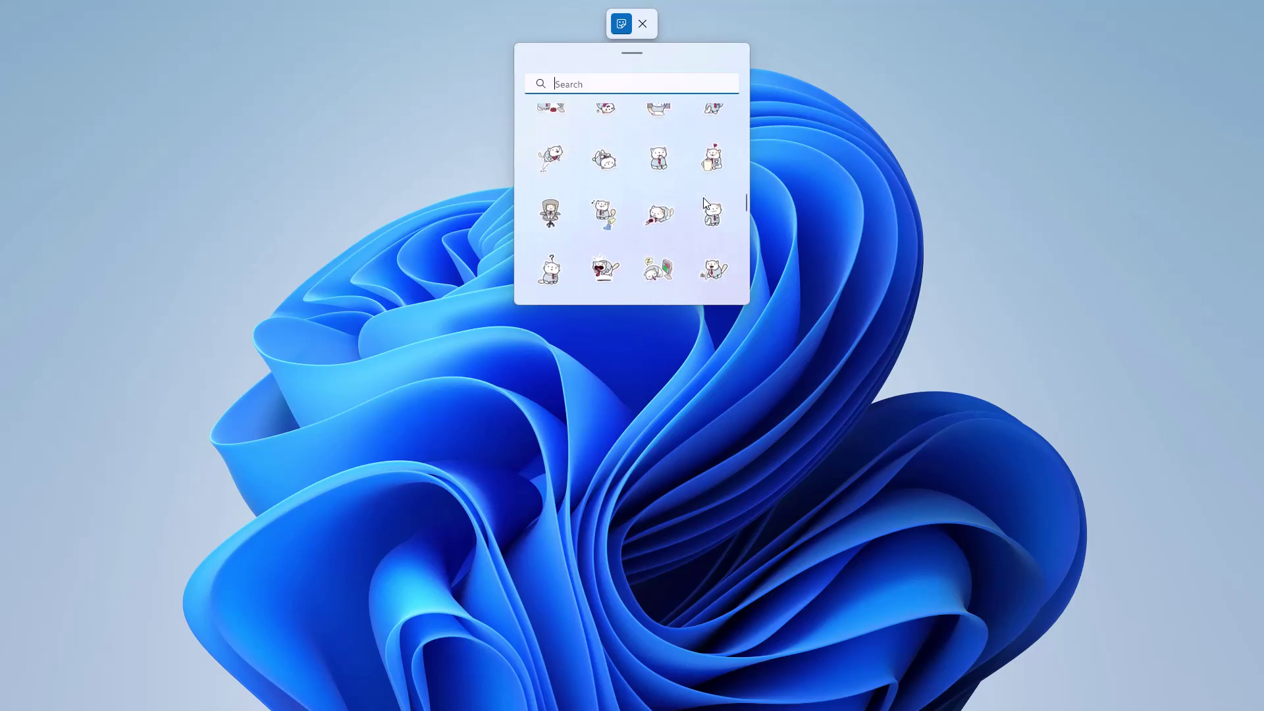
pyautogui.scroll(1, 703, 198)
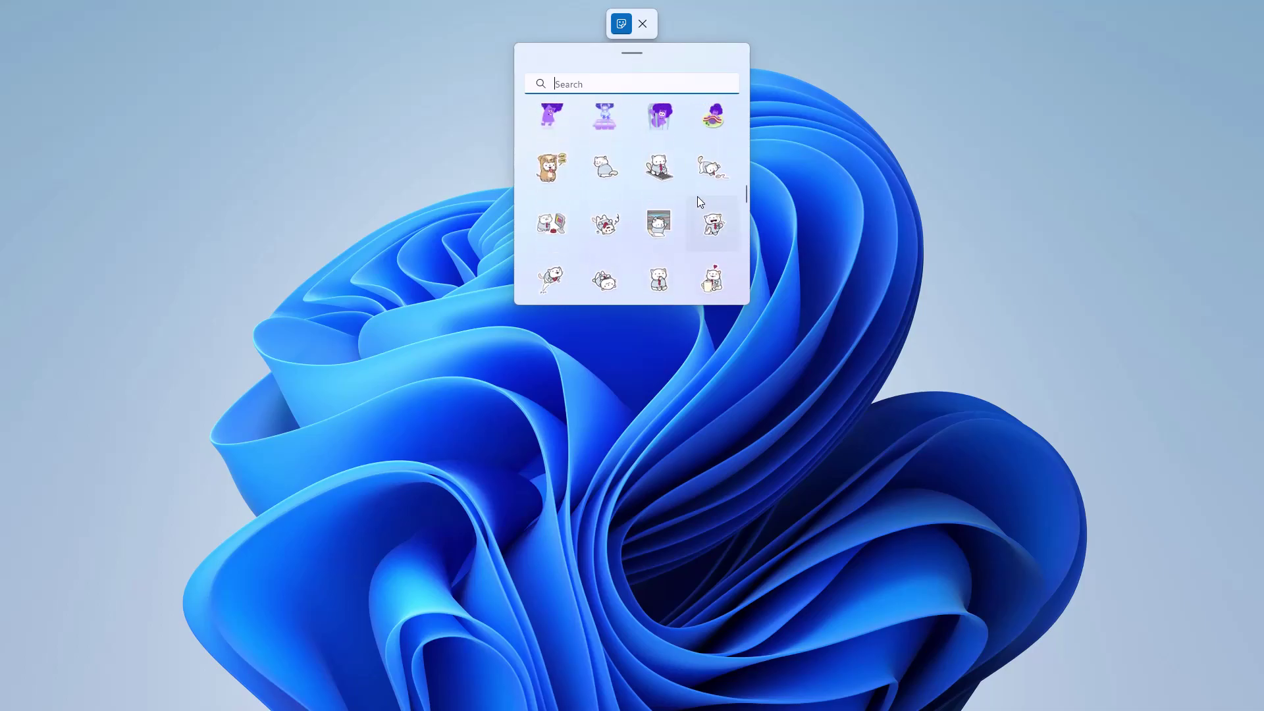
pyautogui.scroll(2, 684, 194)
pyautogui.scroll(1, 678, 196)
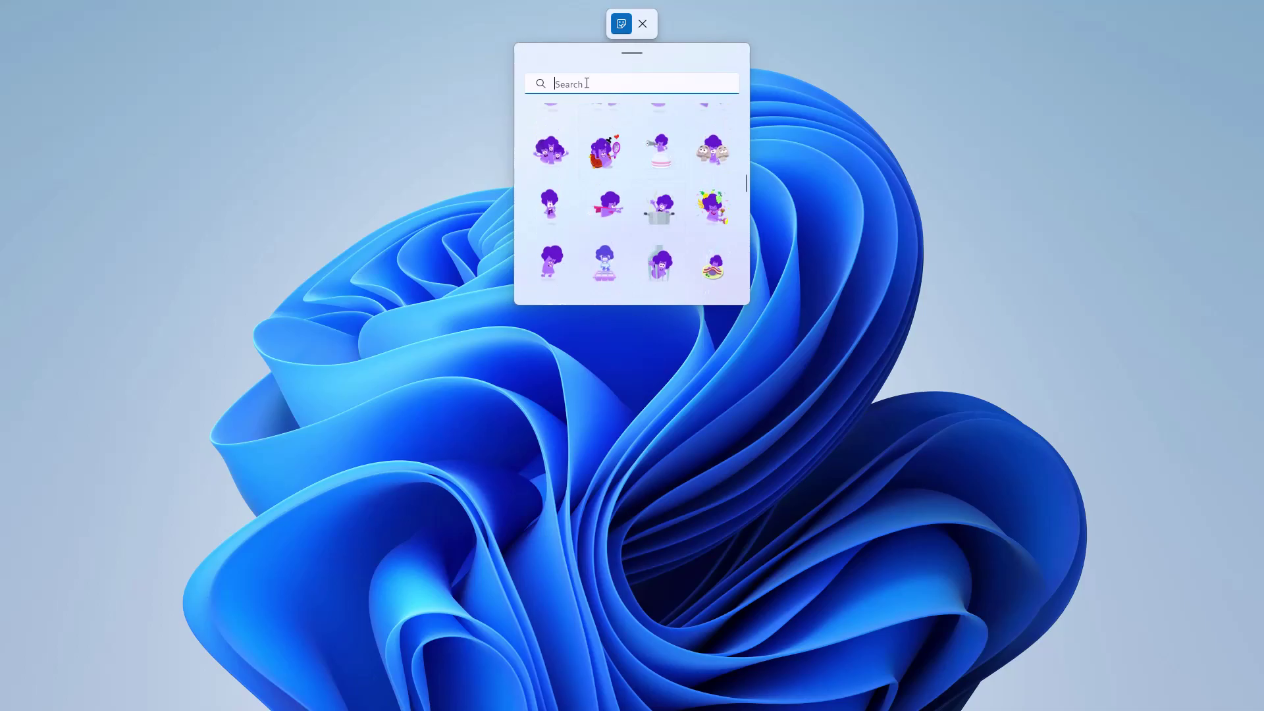
pyautogui.write('computer')
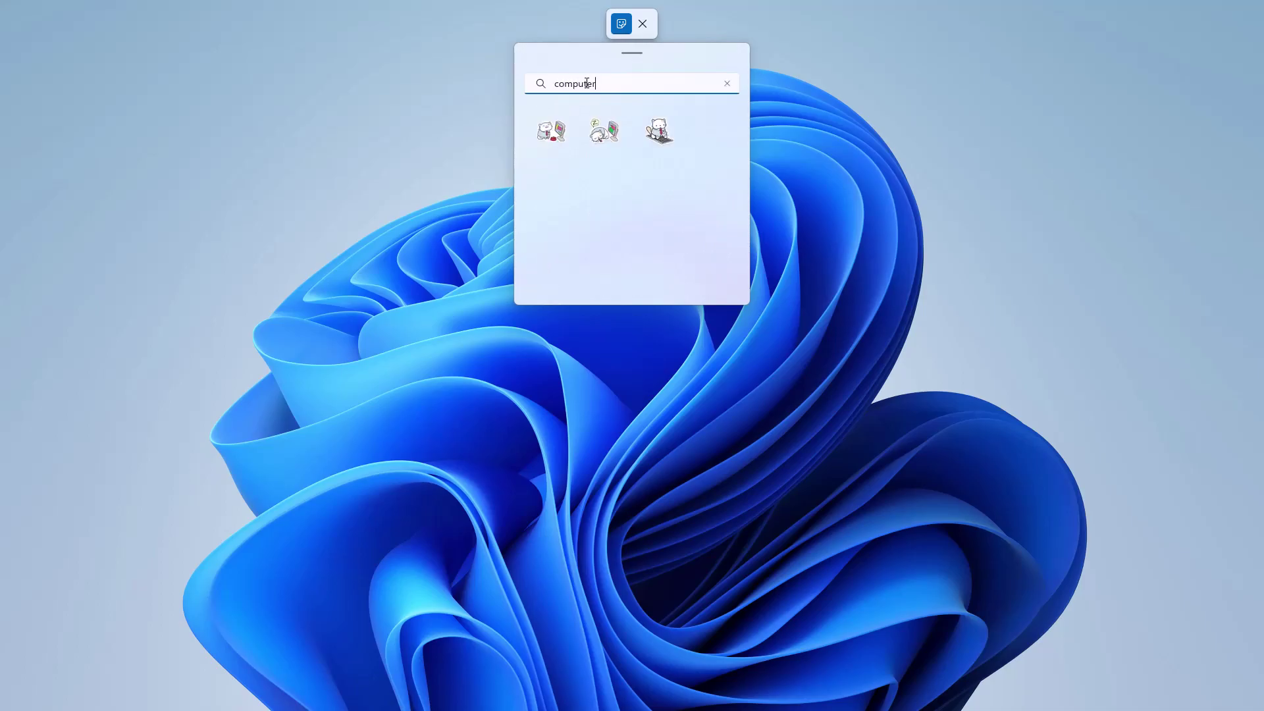
pyautogui.click(603, 139)
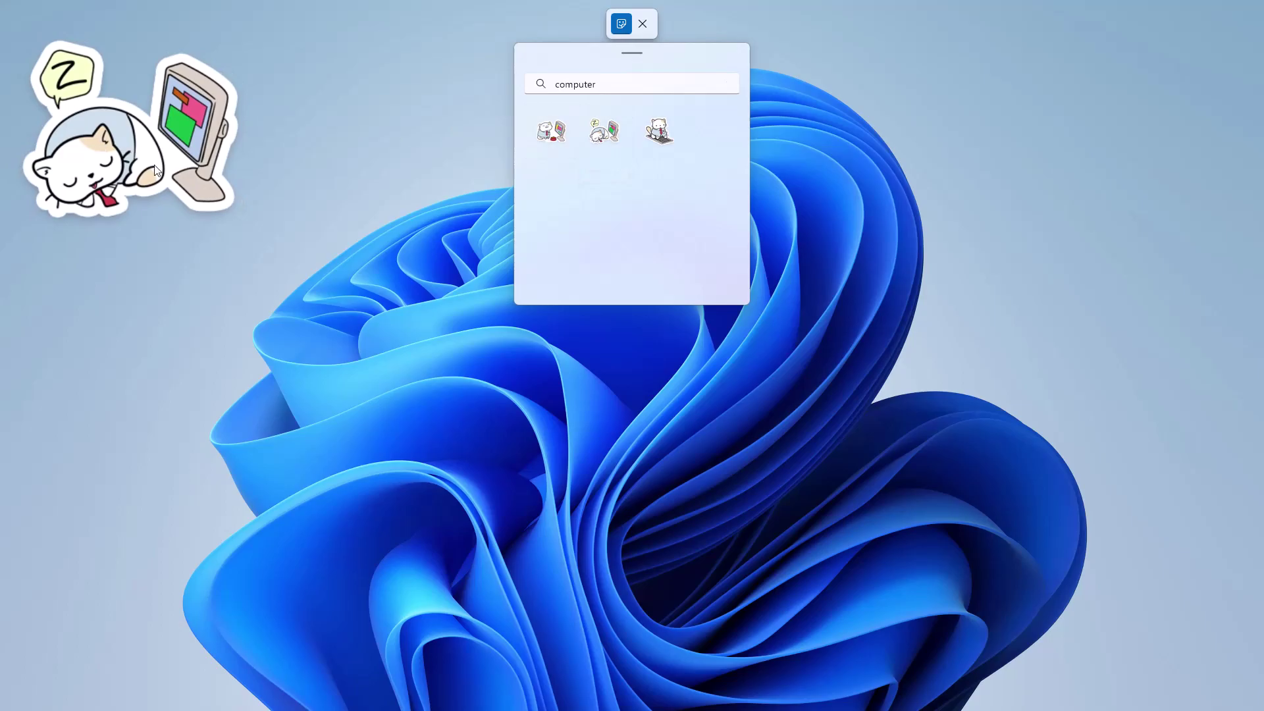
# Shrink the sleeping cat sticker slightly and place it near the lower-right corner of the wallpaper
pyautogui.moveTo(206, 199); pyautogui.dragTo(900, 559)
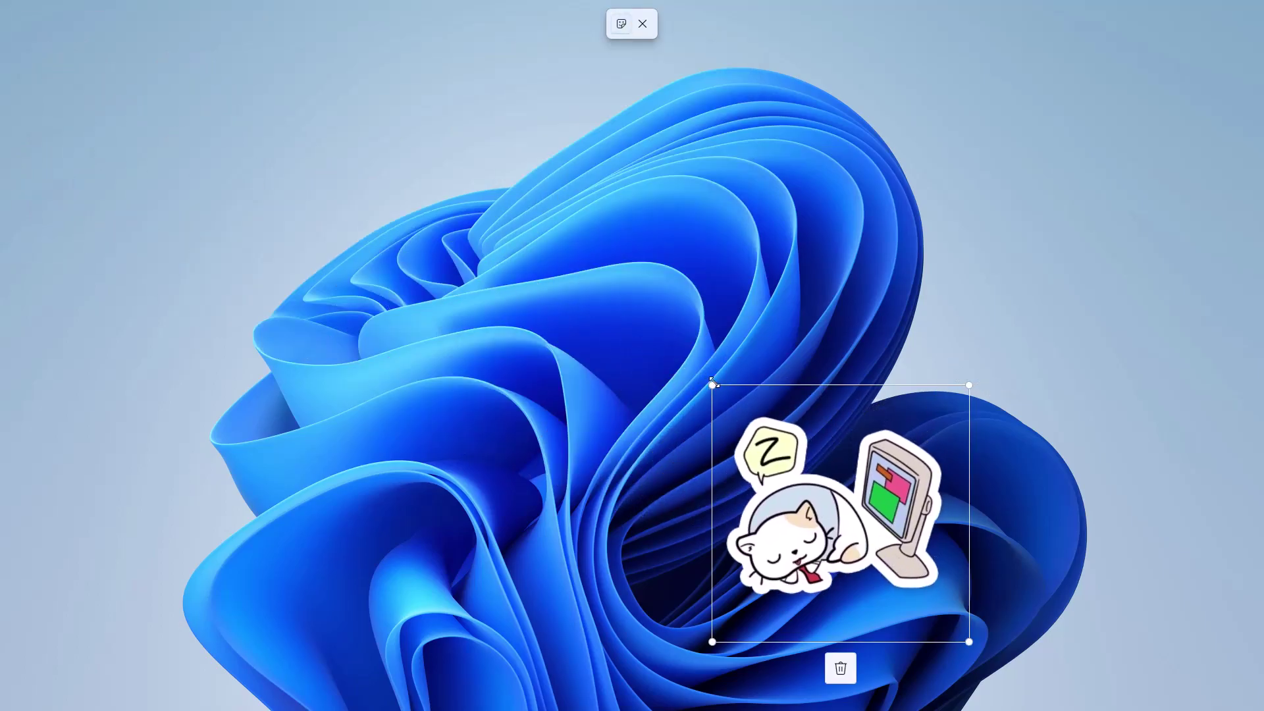
pyautogui.moveTo(712, 385); pyautogui.dragTo(765, 438)
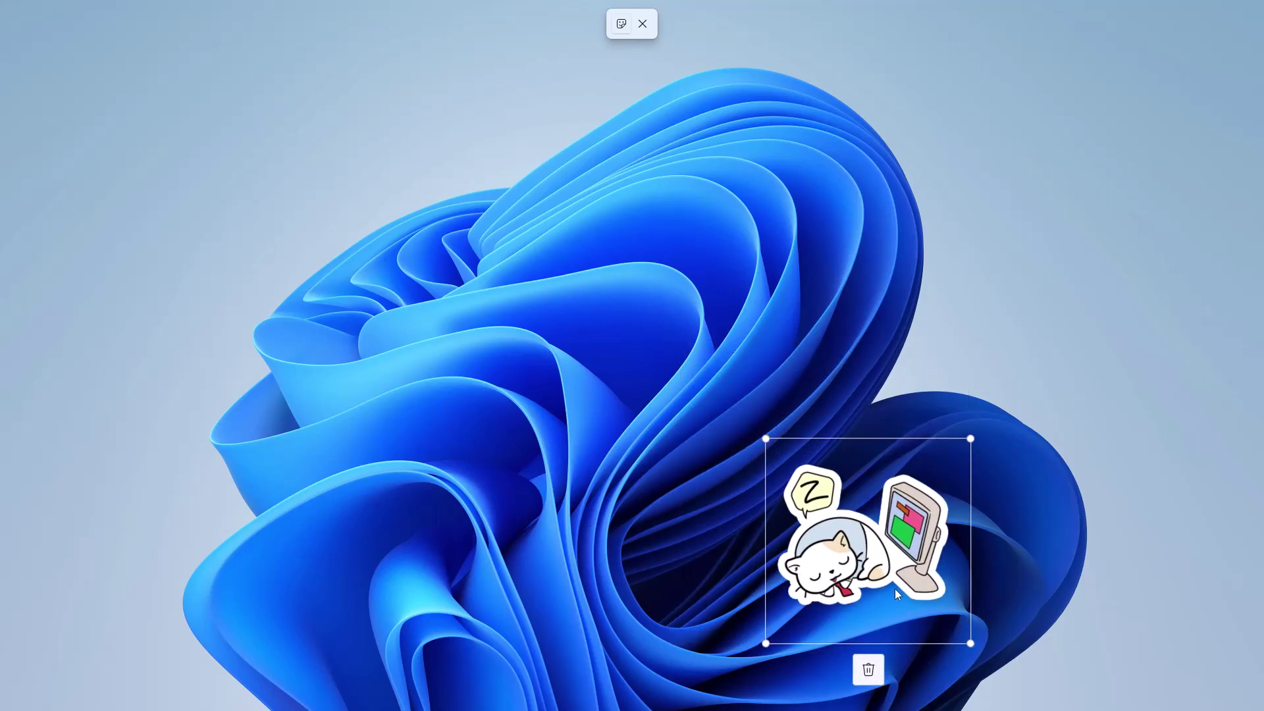
pyautogui.moveTo(895, 589); pyautogui.dragTo(1138, 626)
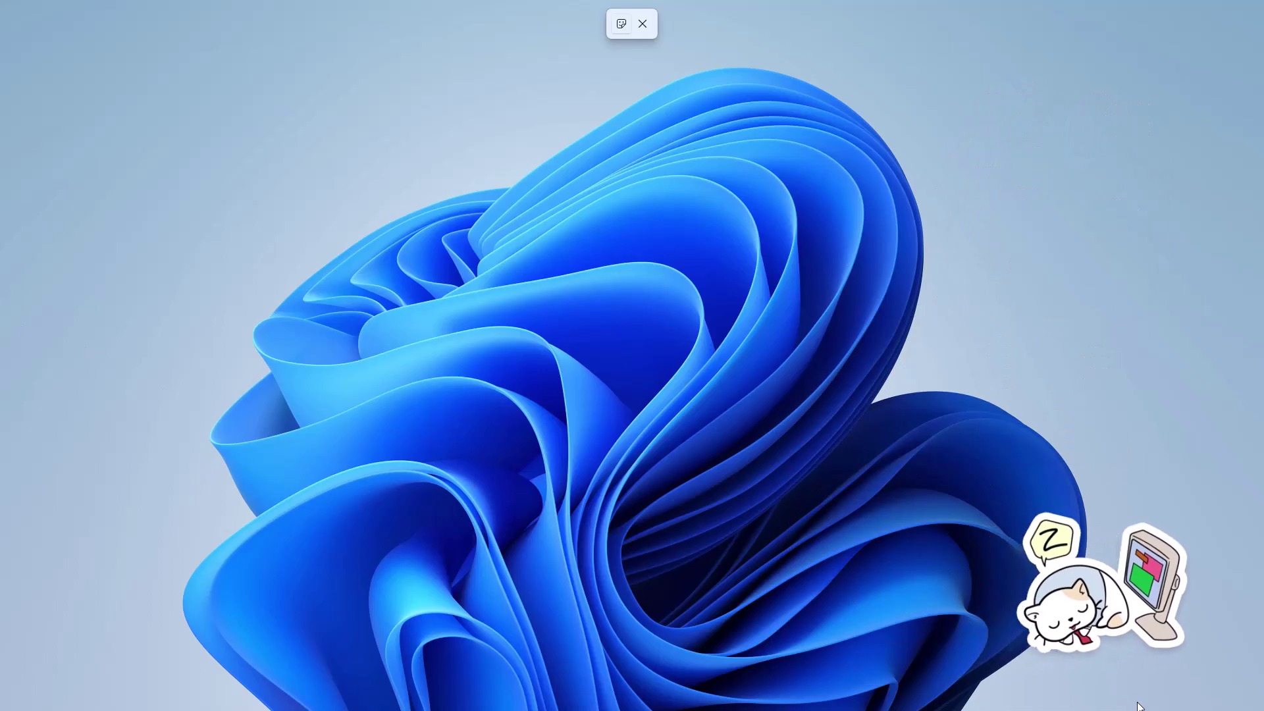
# Search the stickers for "dog" and add two hot dog cart stickers, offsetting one from the other
pyautogui.click(621, 27)
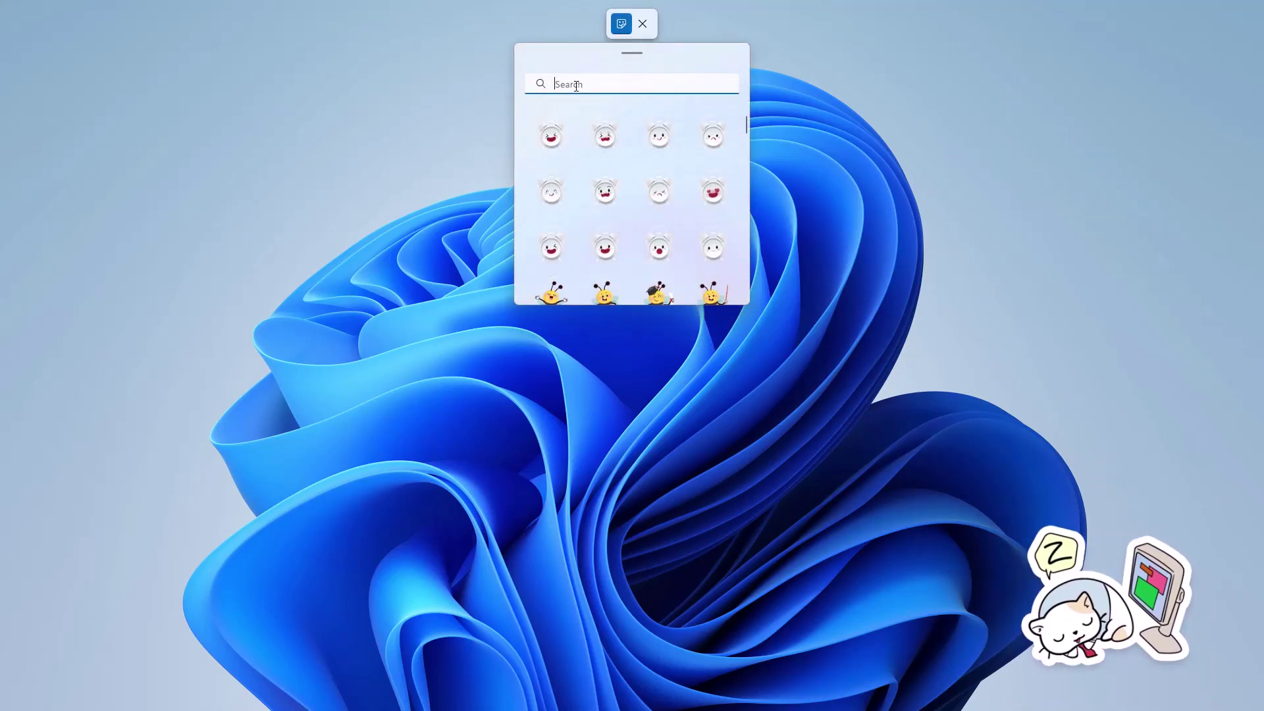
pyautogui.write('dog')
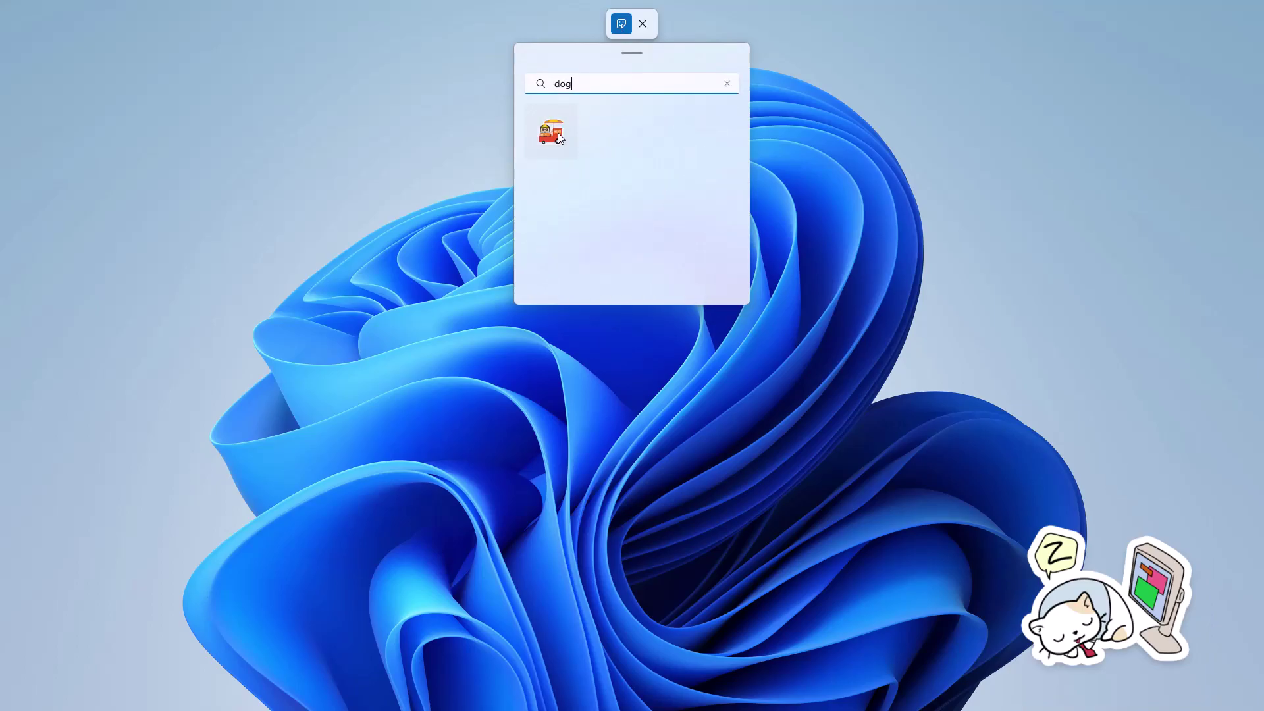
pyautogui.click(558, 132)
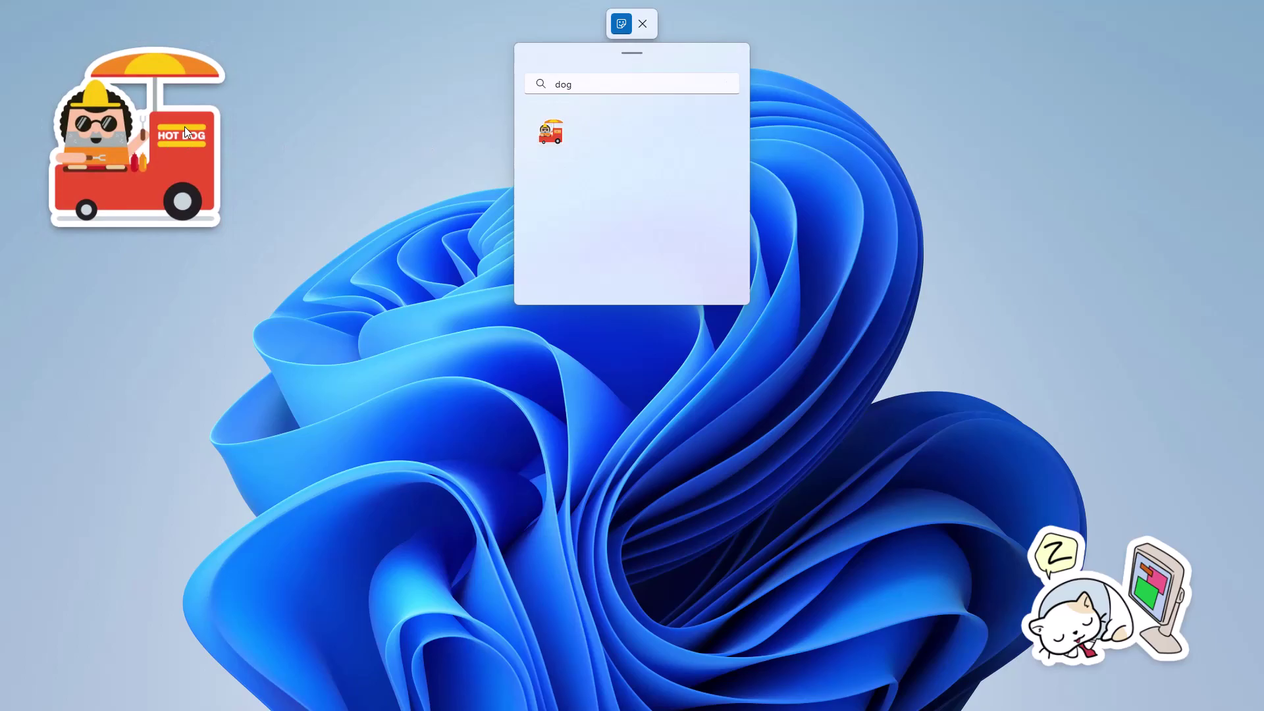
pyautogui.click(184, 126)
pyautogui.moveTo(176, 133); pyautogui.dragTo(257, 305)
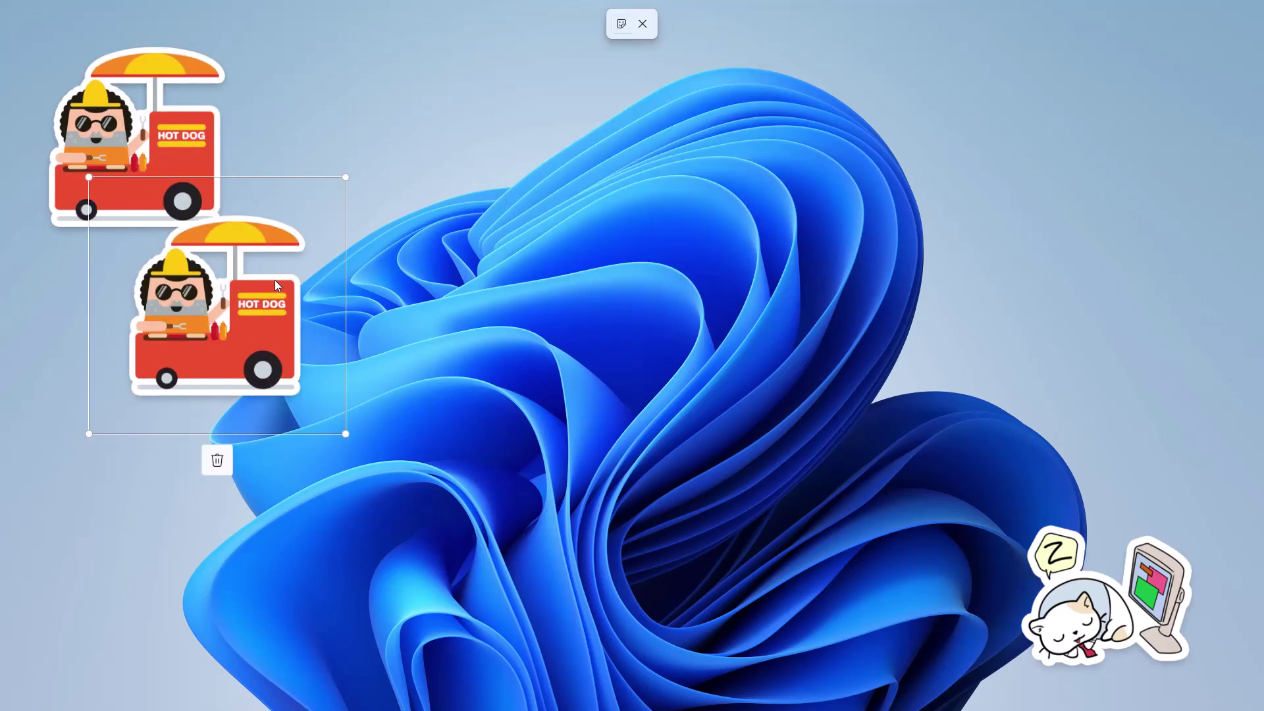
# Delete both hot dog cart stickers from the wallpaper
pyautogui.press('Delete')
pyautogui.press('Tab')
pyautogui.press('Delete')
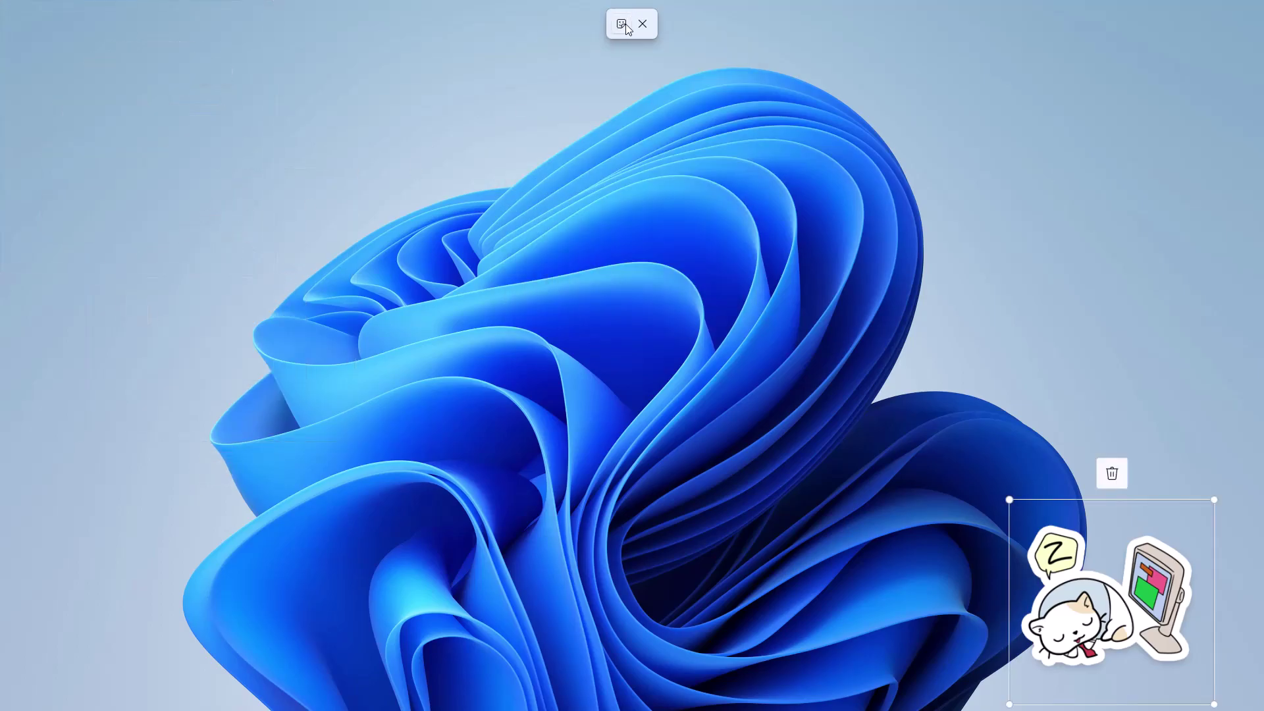
# Browse the sticker collection and add the tongue-out chicken and the crying chicken to the wallpaper
pyautogui.click(621, 23)
pyautogui.scroll(-3, 633, 170)
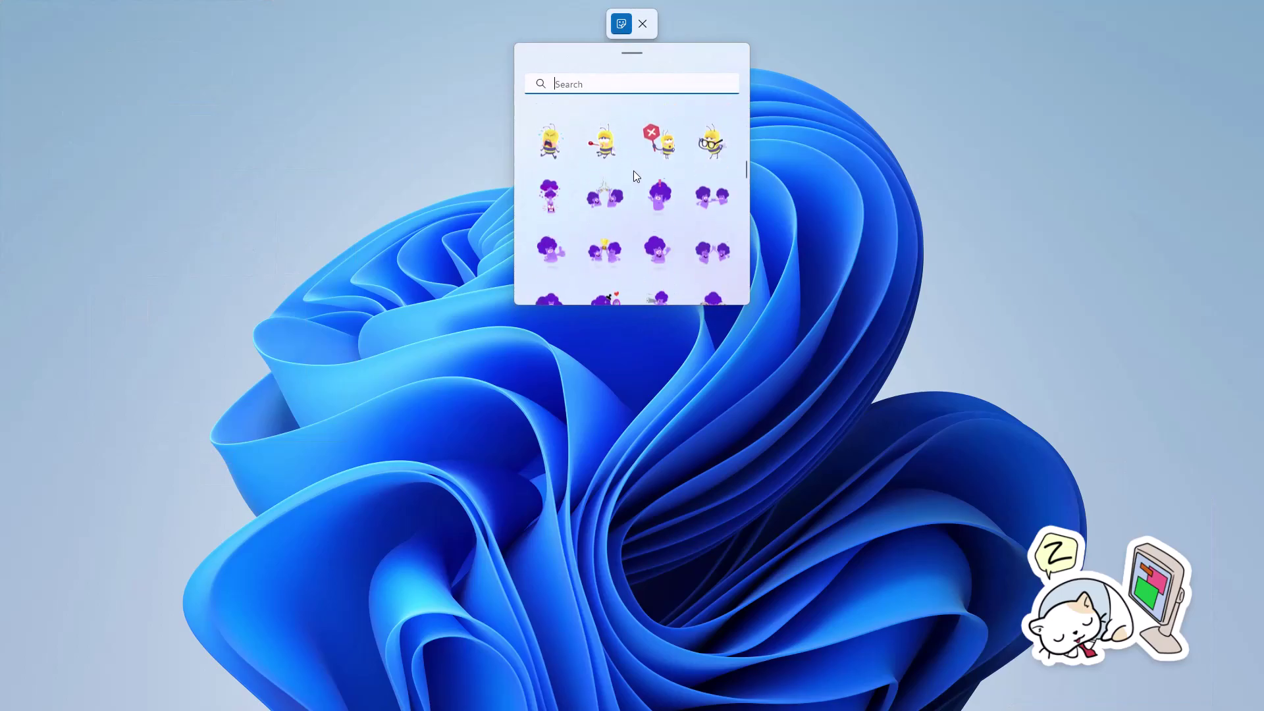
pyautogui.scroll(-5, 633, 172)
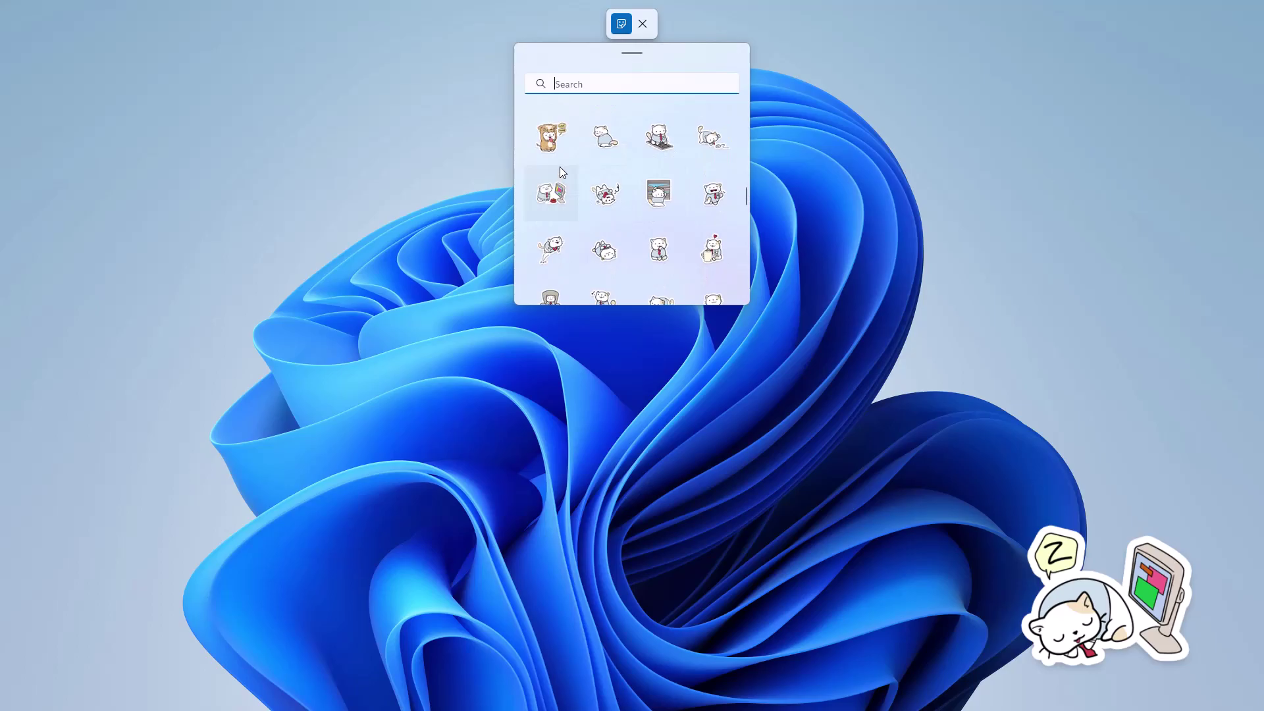
pyautogui.scroll(-5, 564, 199)
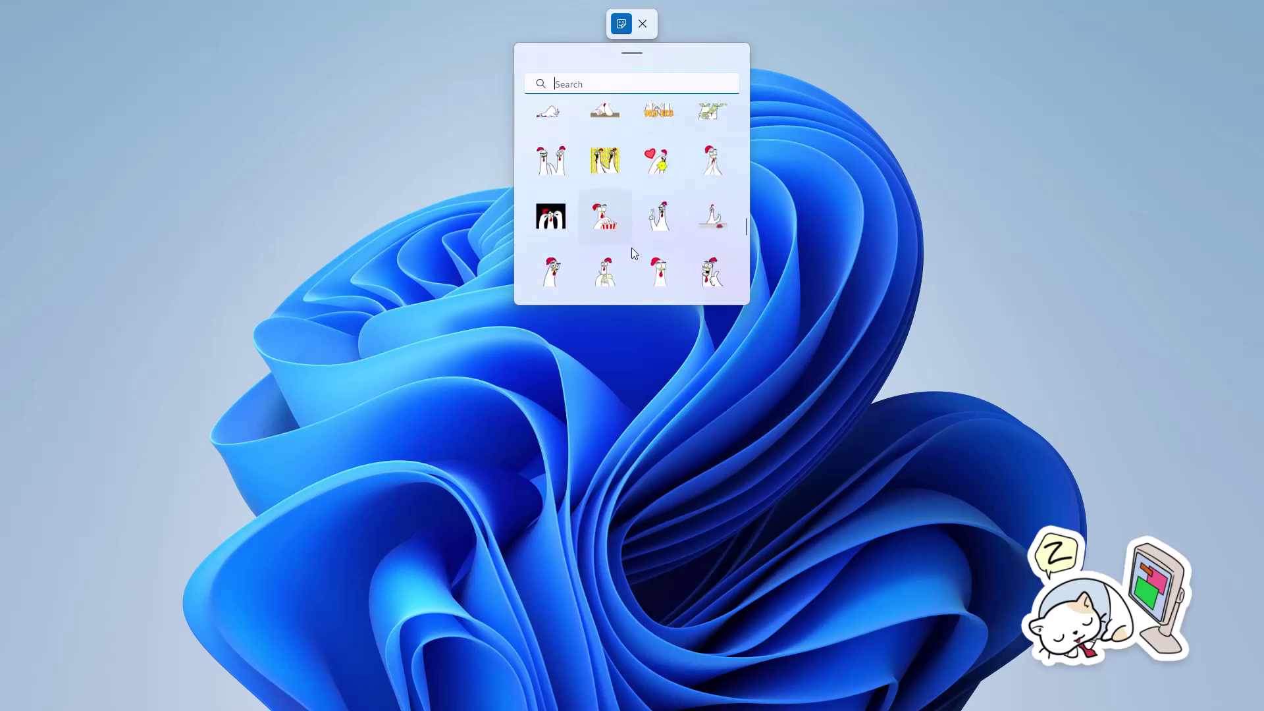
pyautogui.scroll(-2, 632, 250)
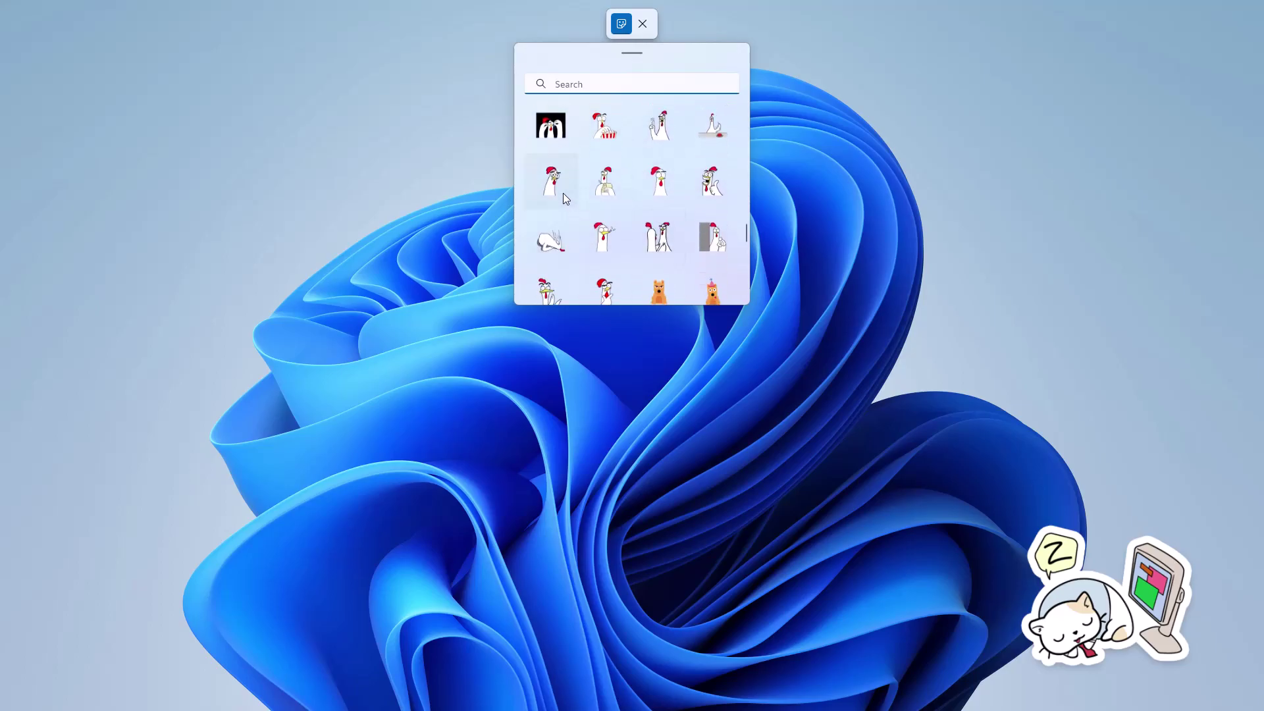
pyautogui.click(563, 192)
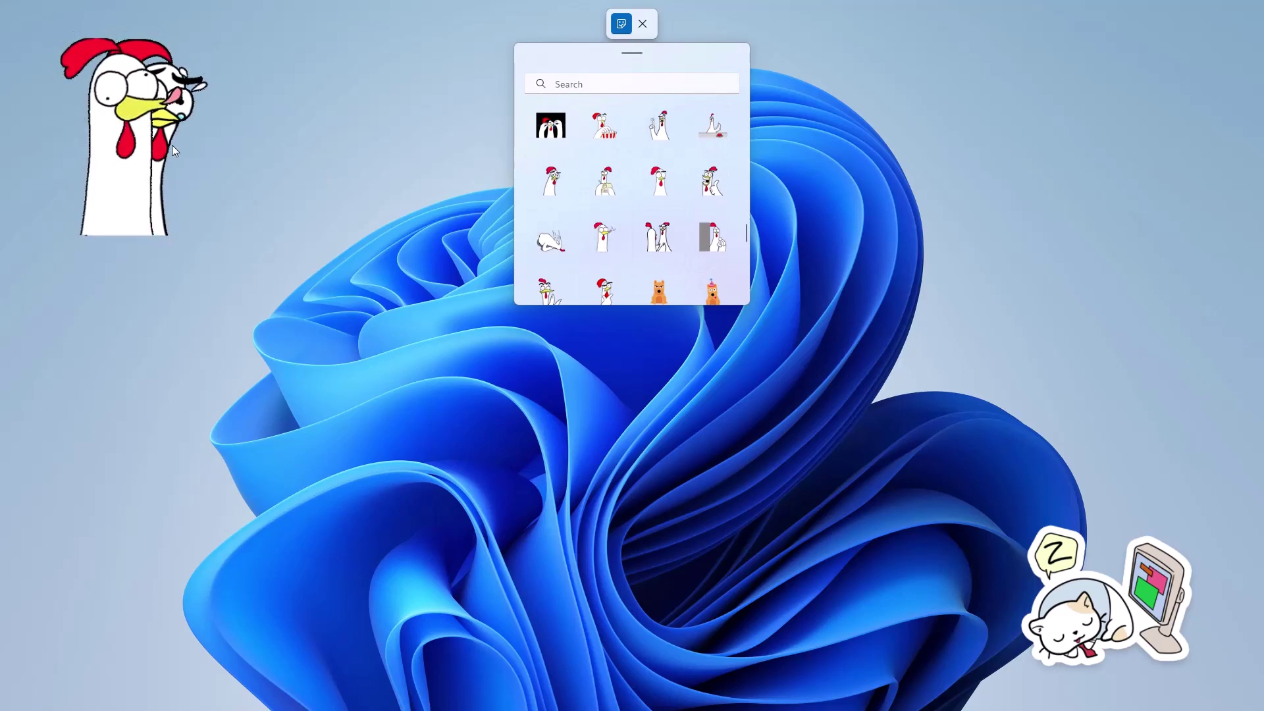
# Delete the crying chicken sticker and place the tongue-out chicken near the lower-left corner of the wallpaper
pyautogui.moveTo(106, 245); pyautogui.dragTo(105, 483)
pyautogui.click(125, 121)
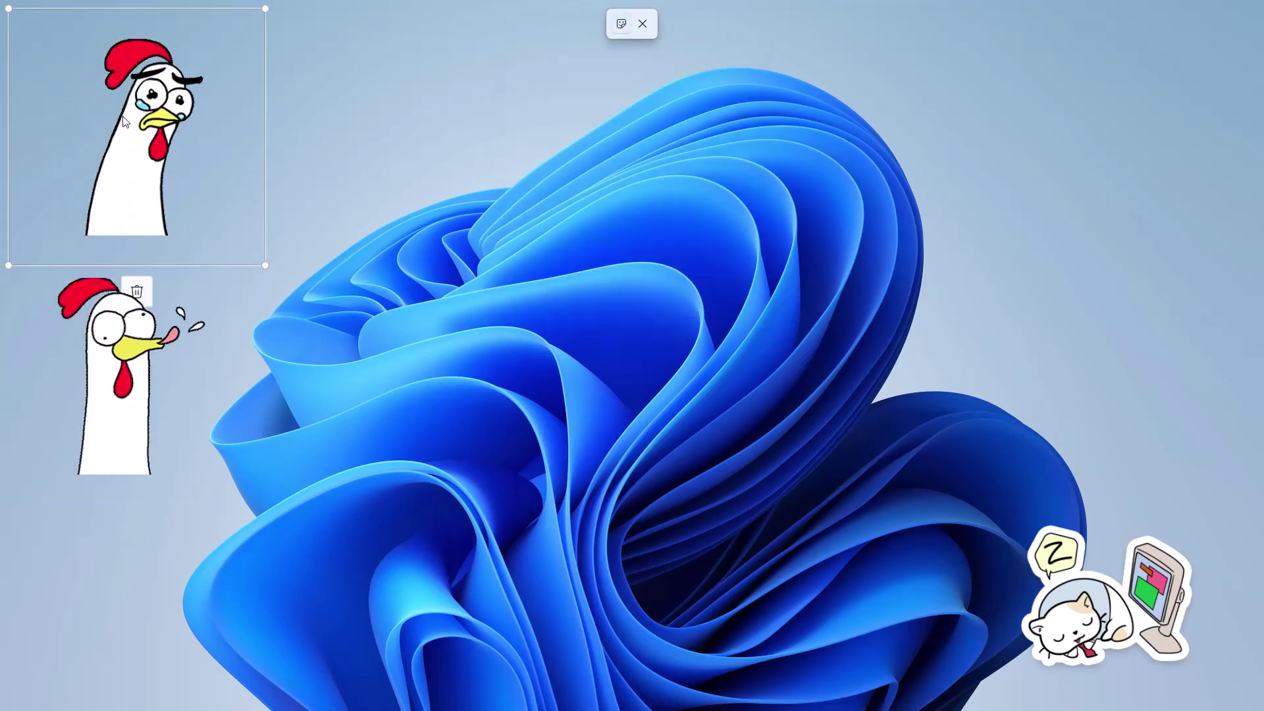
pyautogui.press('Delete')
pyautogui.moveTo(86, 417); pyautogui.dragTo(129, 595)
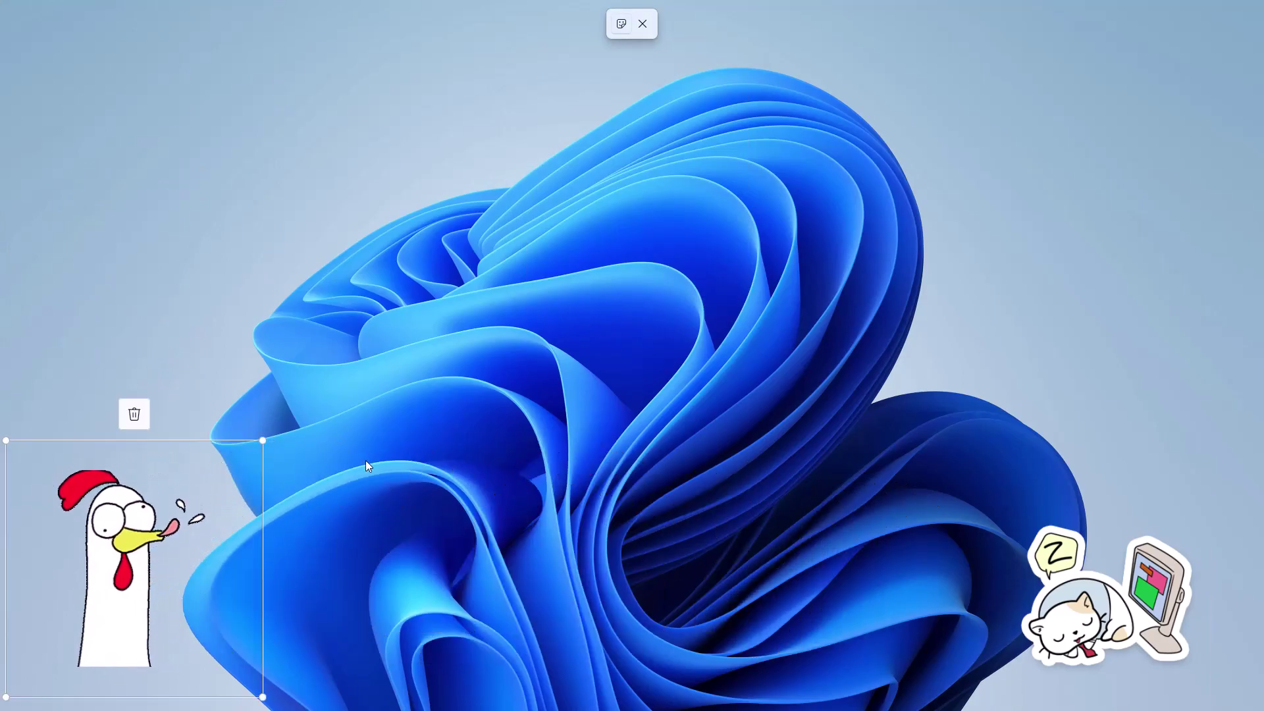
pyautogui.click(460, 453)
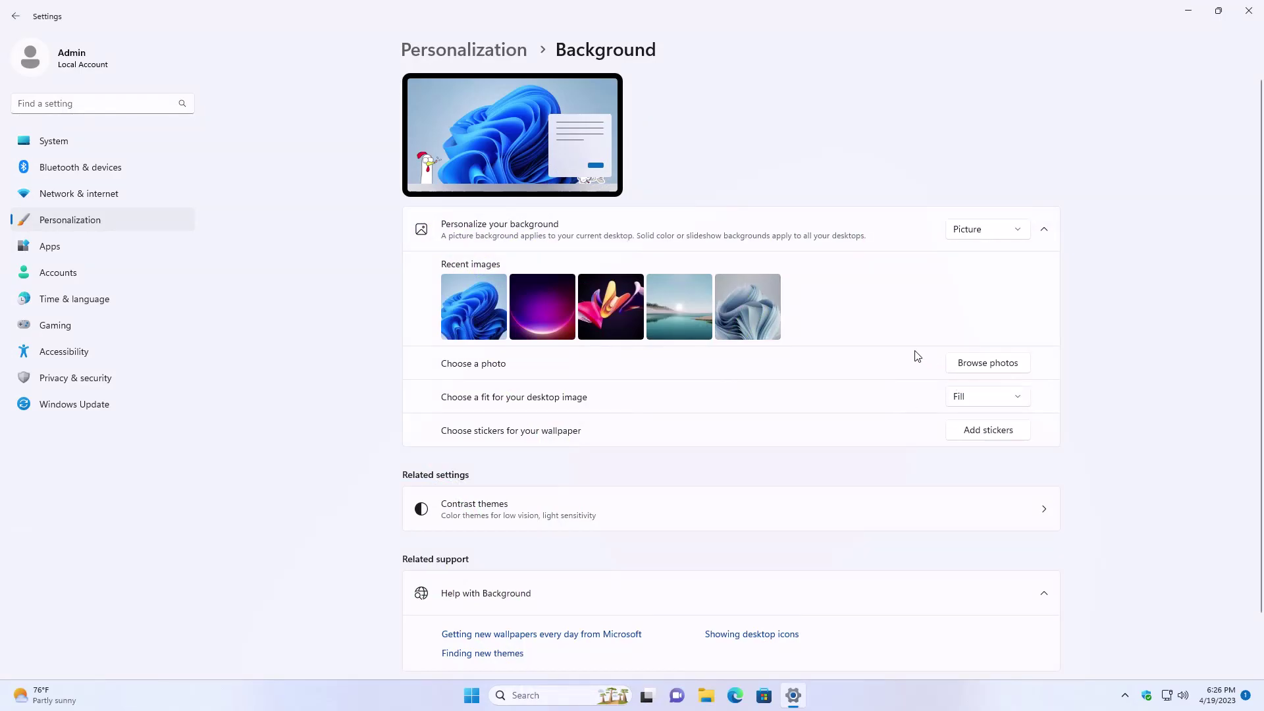
# Reopen the Background settings from the desktop, apply the plain blue bloom picture without stickers, and close Settings
pyautogui.click(1184, 7)
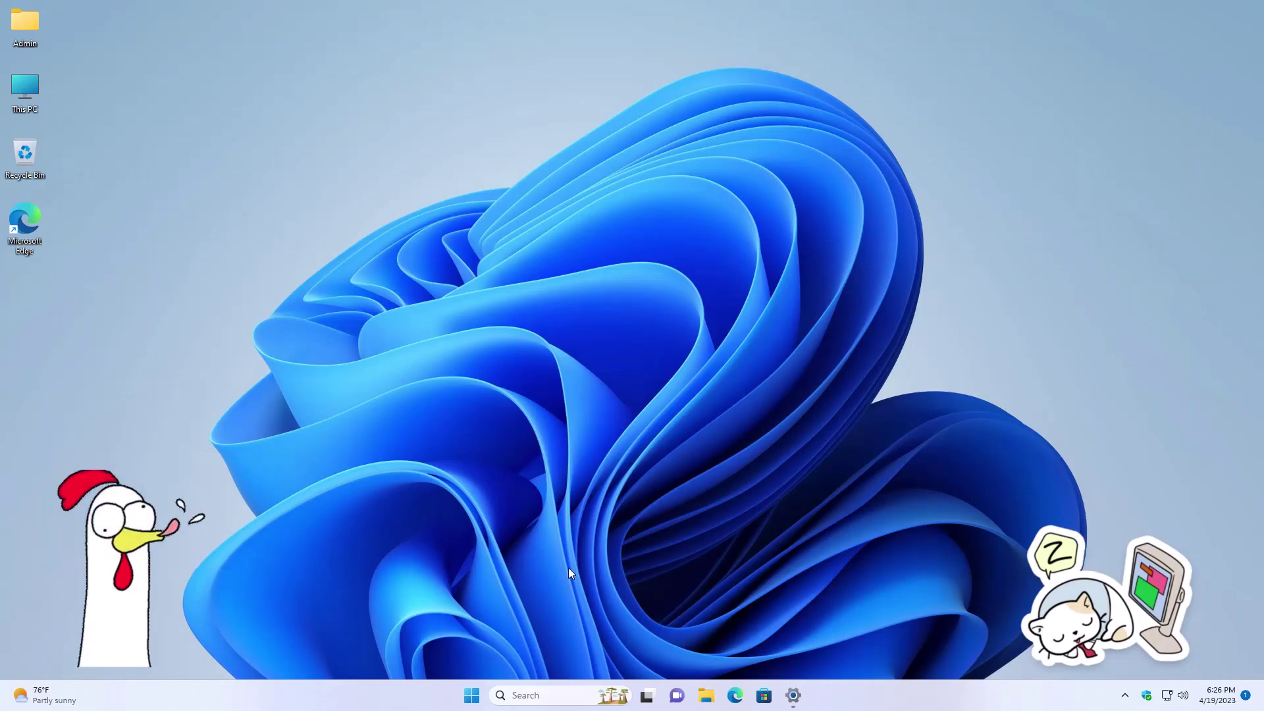
pyautogui.rightClick(586, 388)
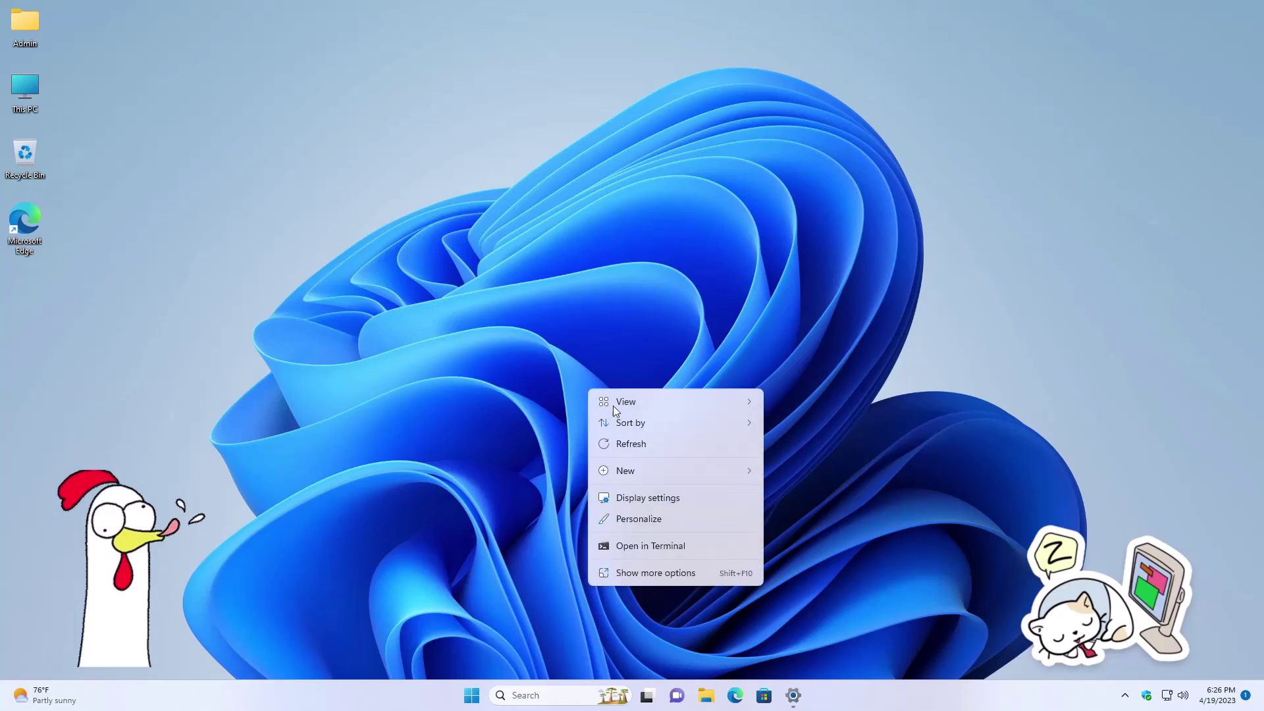
pyautogui.click(640, 520)
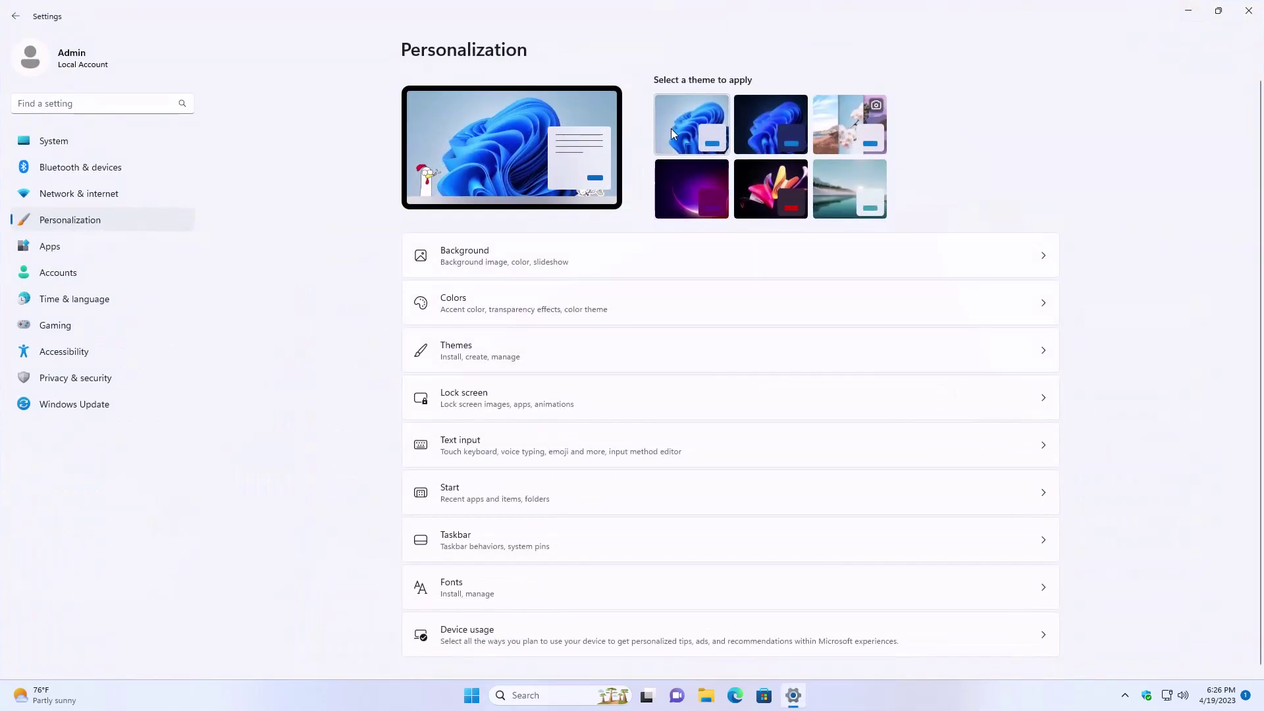
pyautogui.click(487, 253)
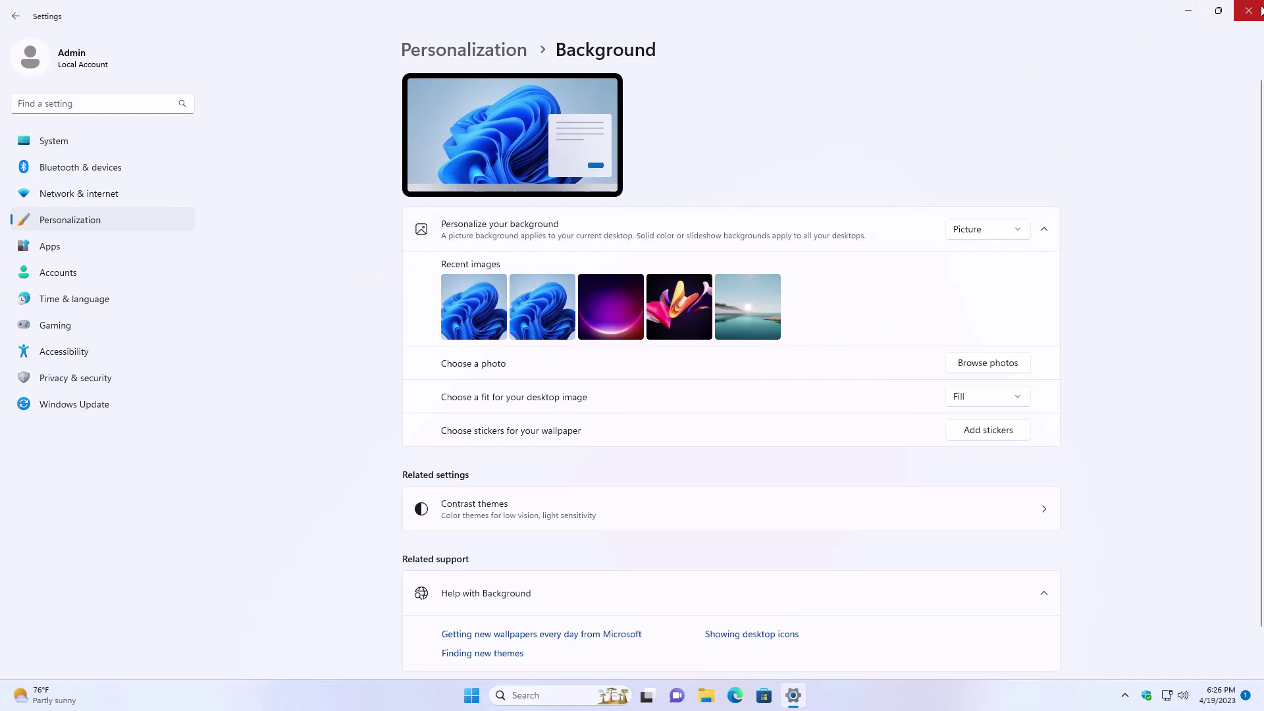
pyautogui.click(1248, 10)
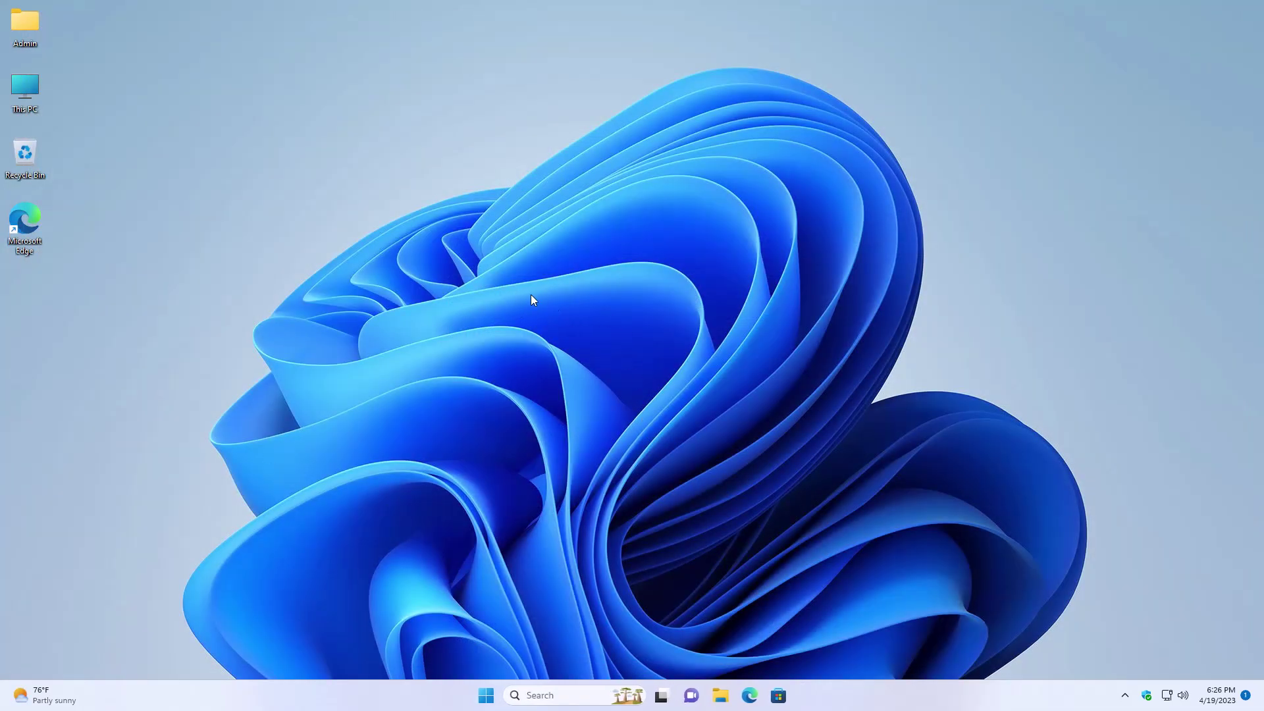
# Open the desktop Background settings to check for the sticker option, and close Settings
pyautogui.rightClick(398, 271)
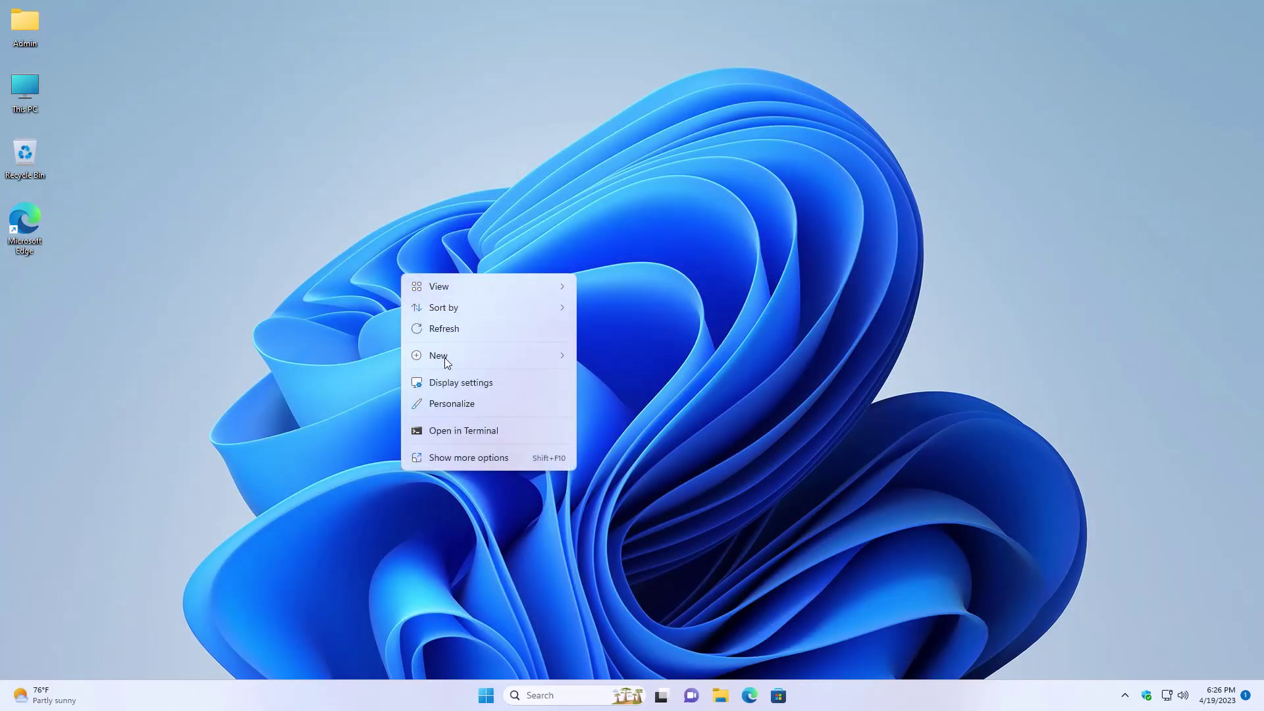
pyautogui.click(459, 407)
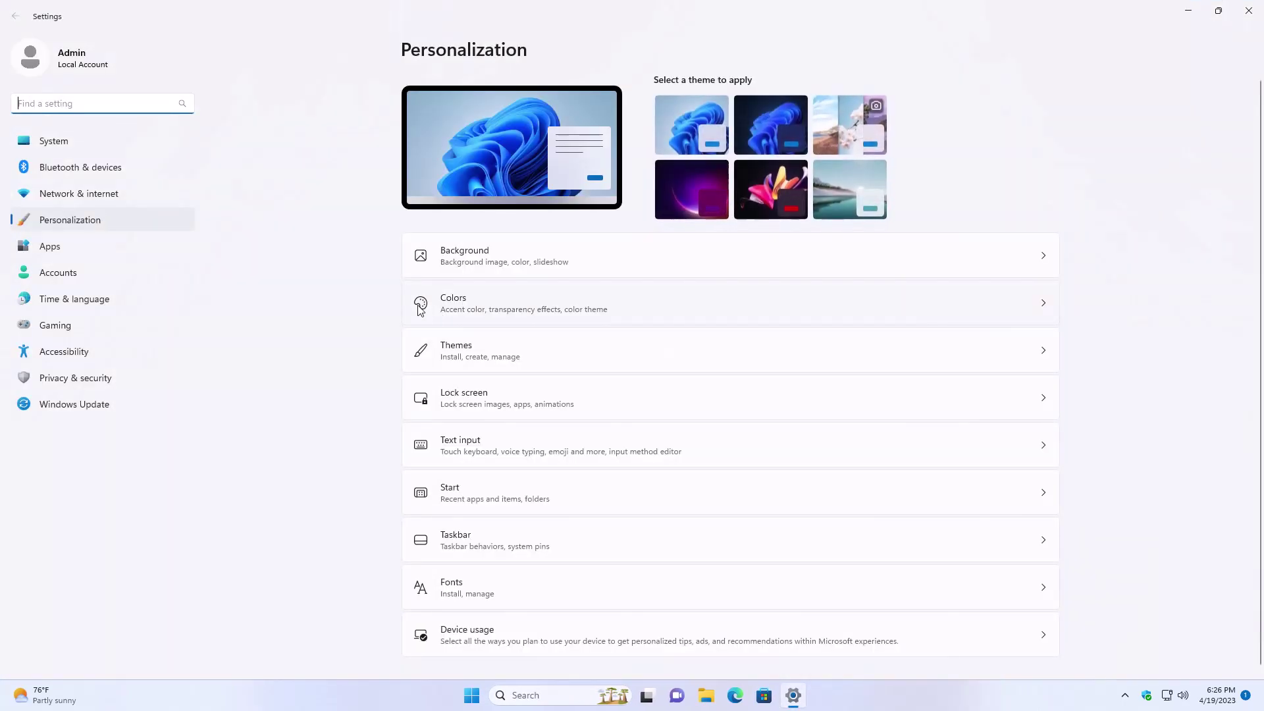
pyautogui.click(476, 257)
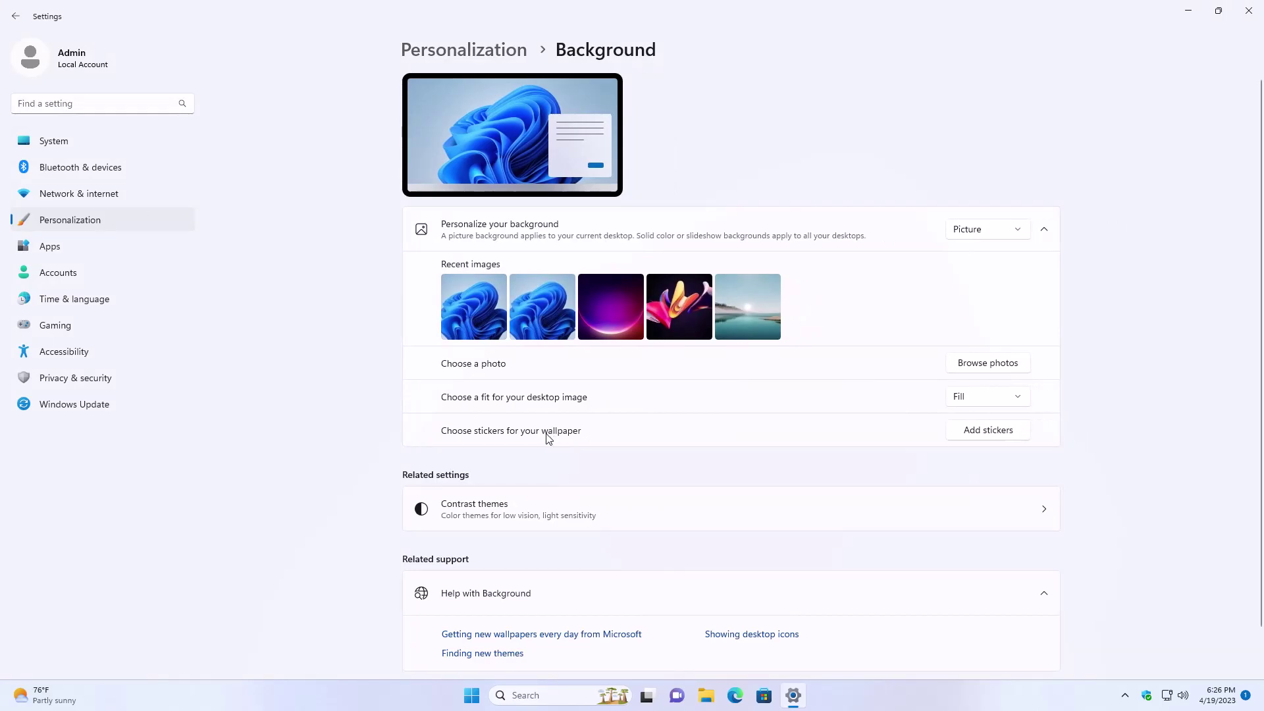
pyautogui.click(1249, 11)
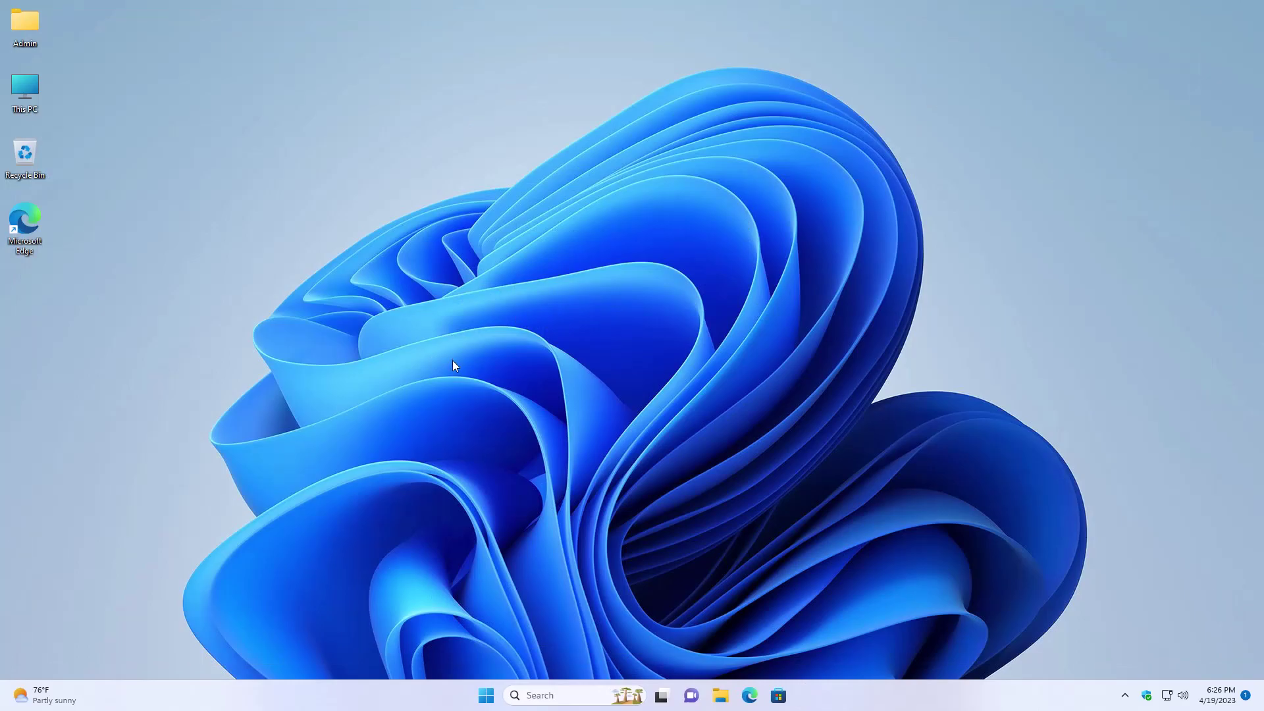
# Search Windows for regedit, launch Registry Editor and allow it to make changes to the device
pyautogui.press('super')
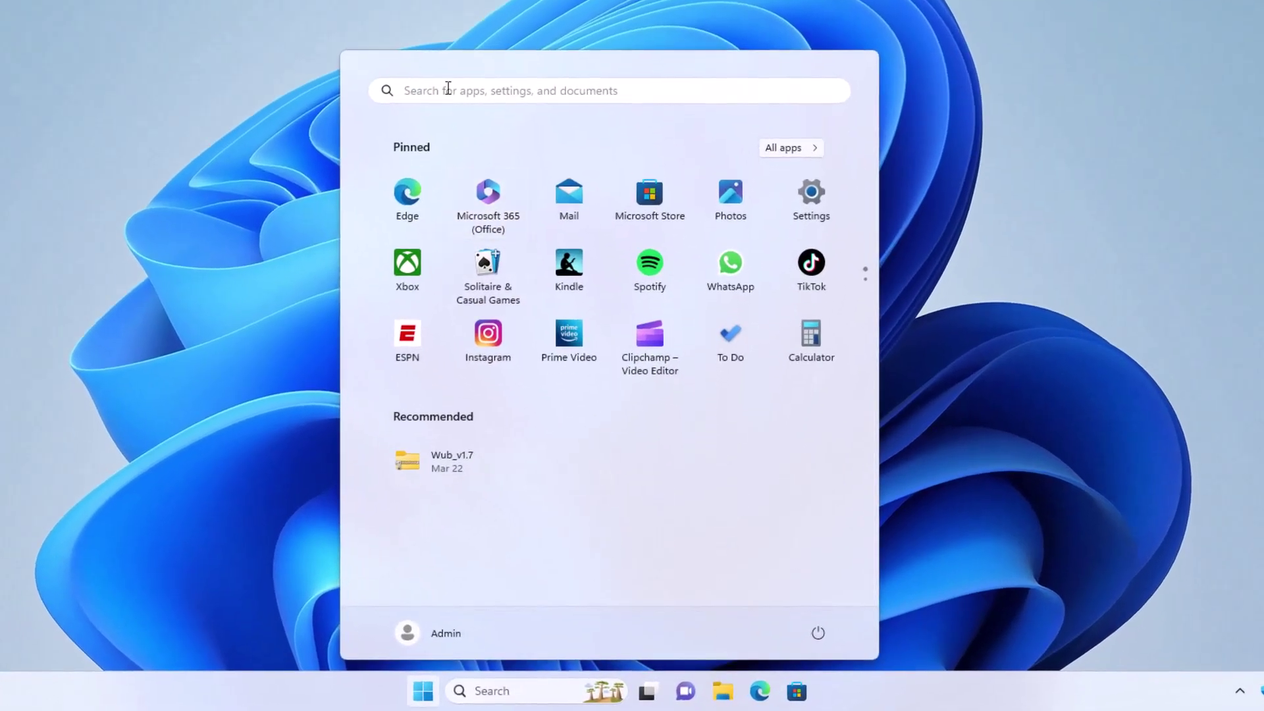
pyautogui.click(448, 90)
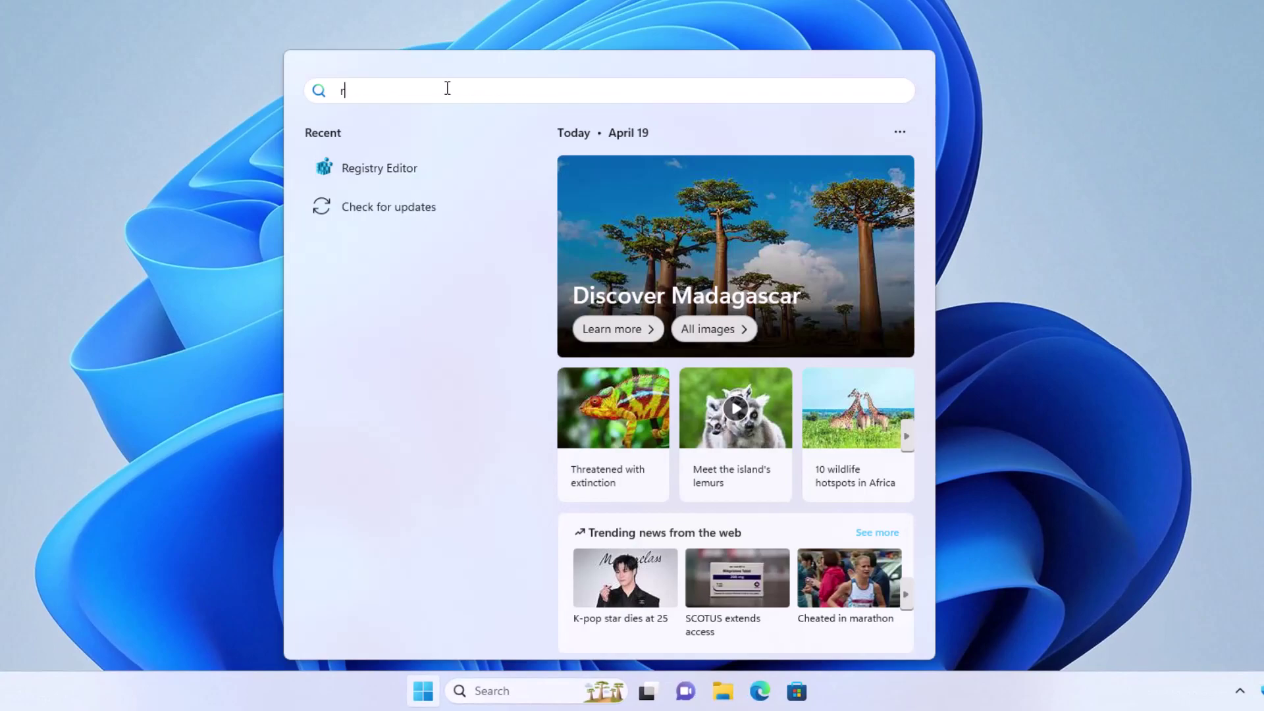
pyautogui.write('regedit')
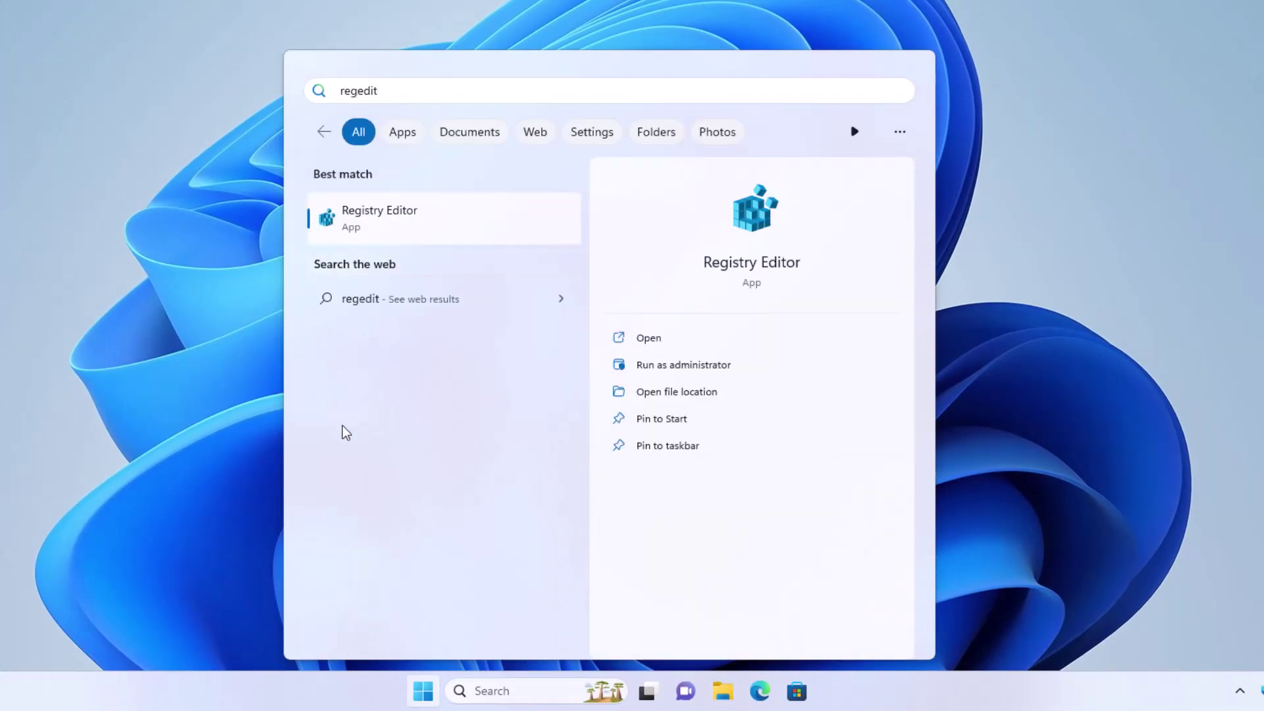
pyautogui.click(380, 226)
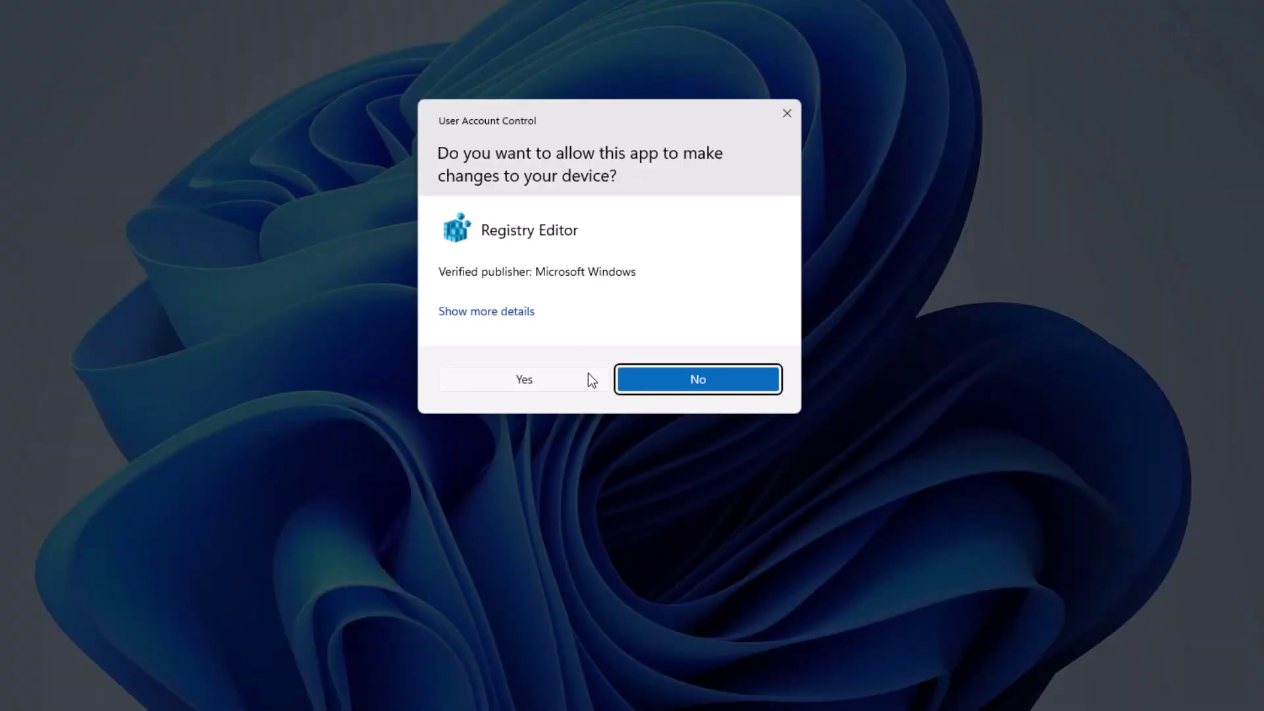
pyautogui.click(587, 376)
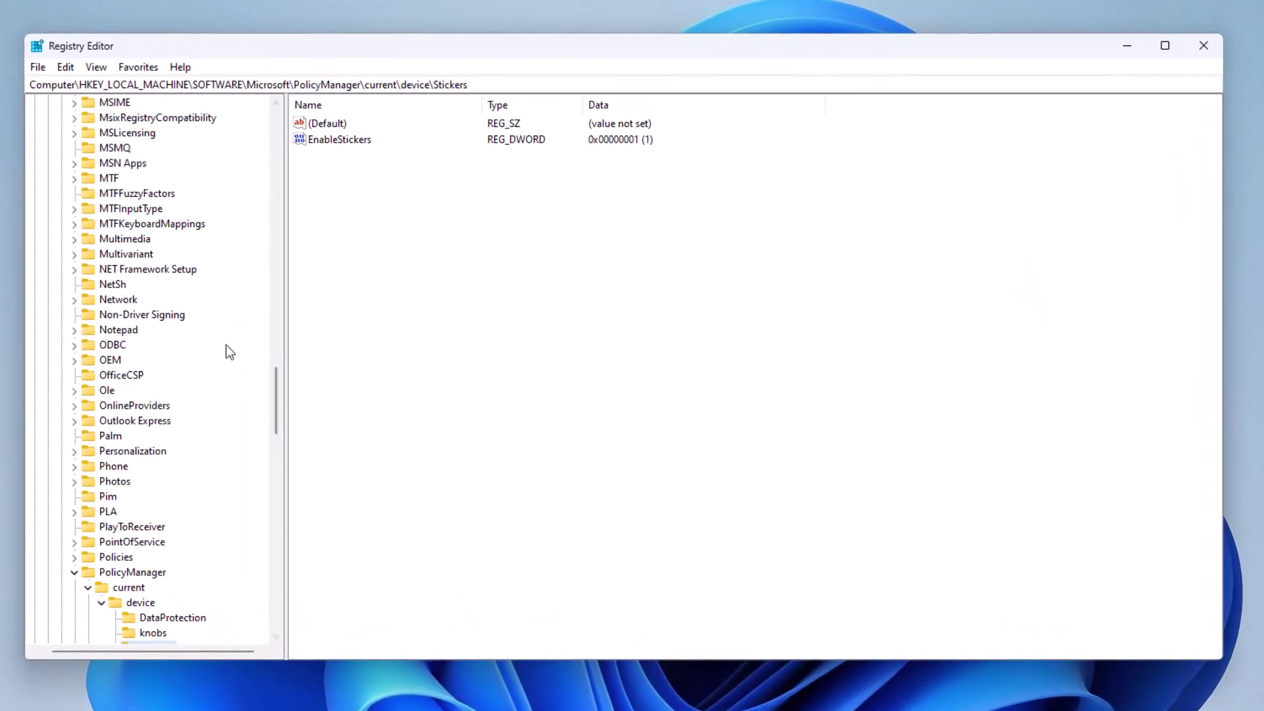
# Set the EnableStickers value to 0 in the Stickers key under HKEY_LOCAL_MACHINE\SOFTWARE\Microsoft\PolicyManager\current\device
pyautogui.scroll(2, 246, 333)
pyautogui.scroll(-3, 264, 339)
pyautogui.scroll(14, 267, 356)
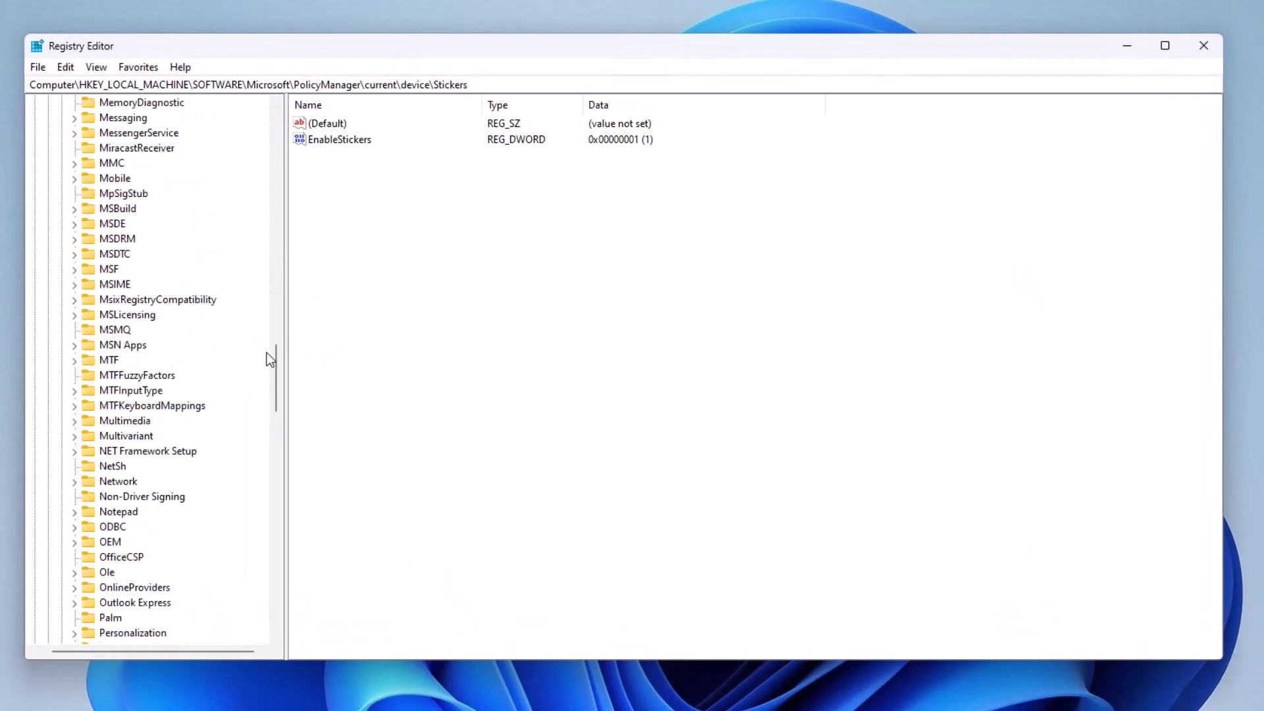
pyautogui.scroll(20, 267, 351)
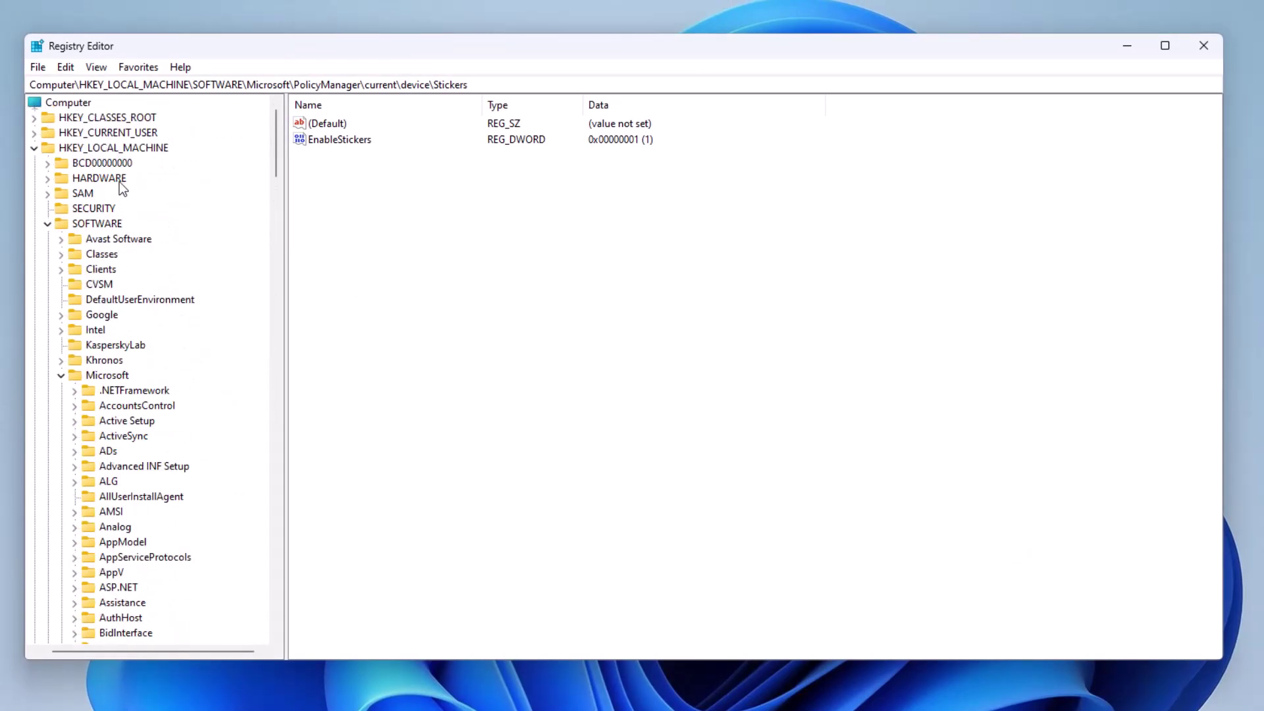
pyautogui.scroll(-20, 123, 334)
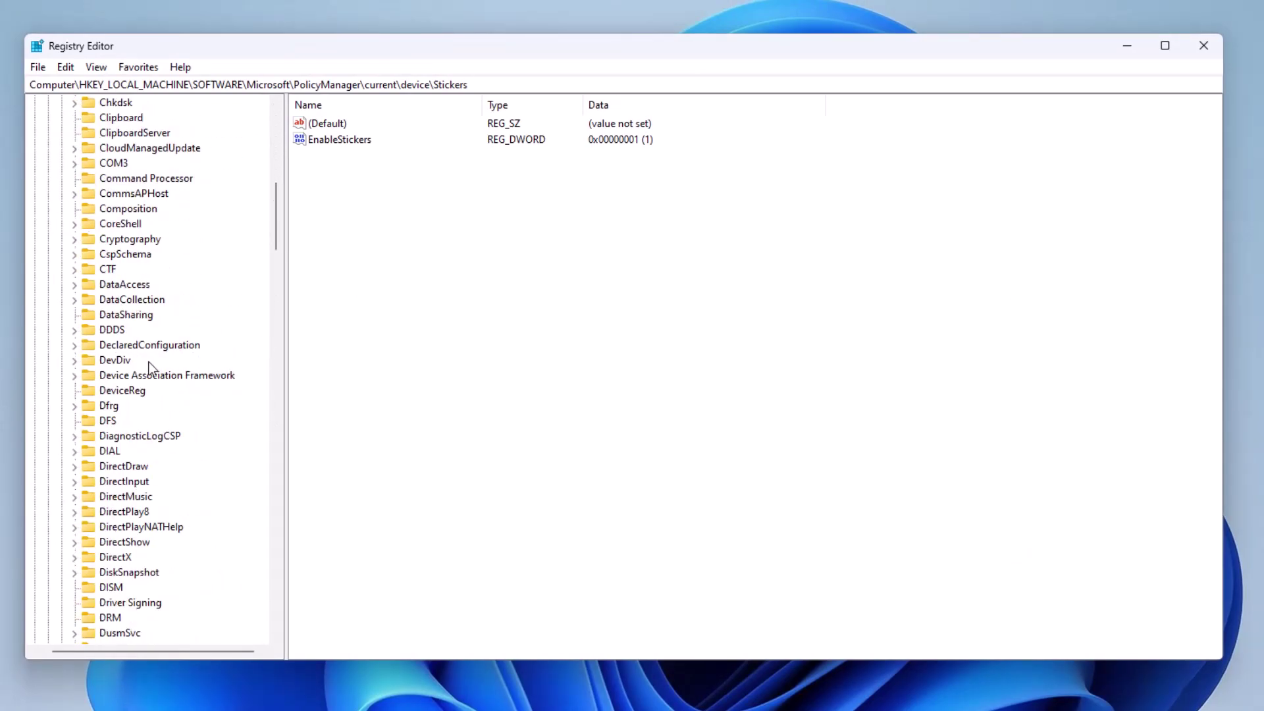
pyautogui.scroll(-20, 153, 364)
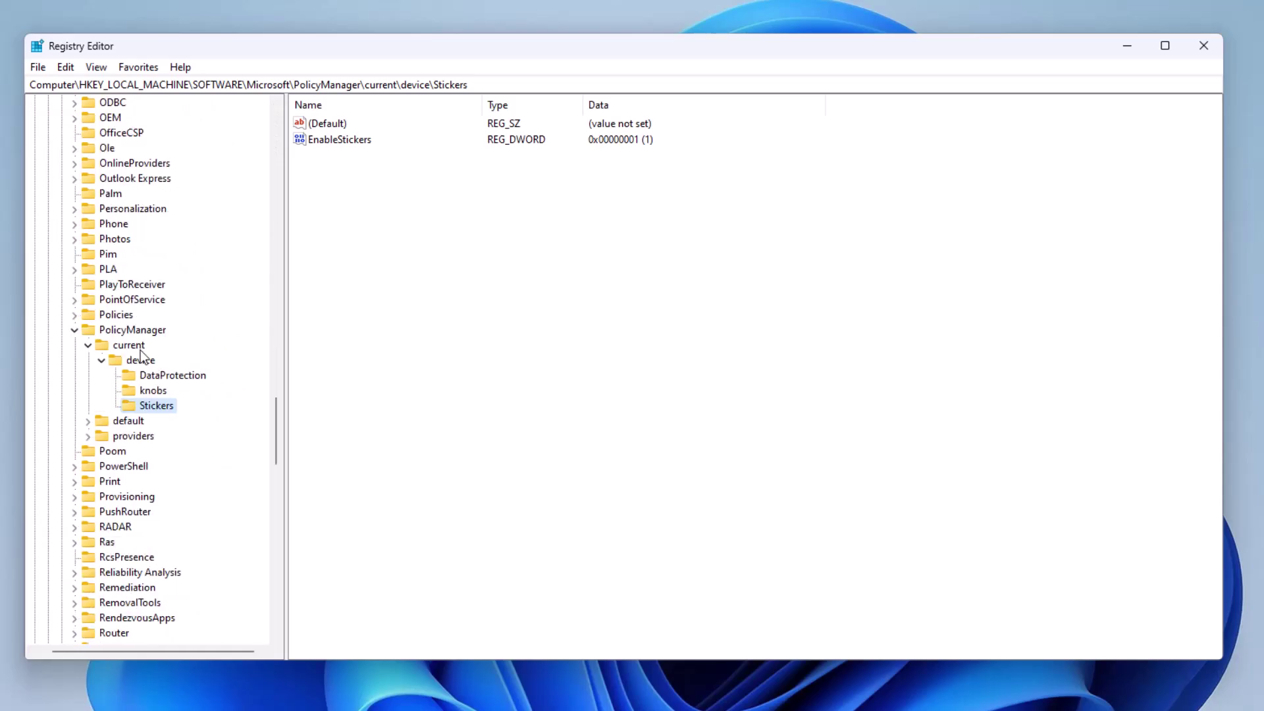
pyautogui.click(150, 333)
pyautogui.click(128, 345)
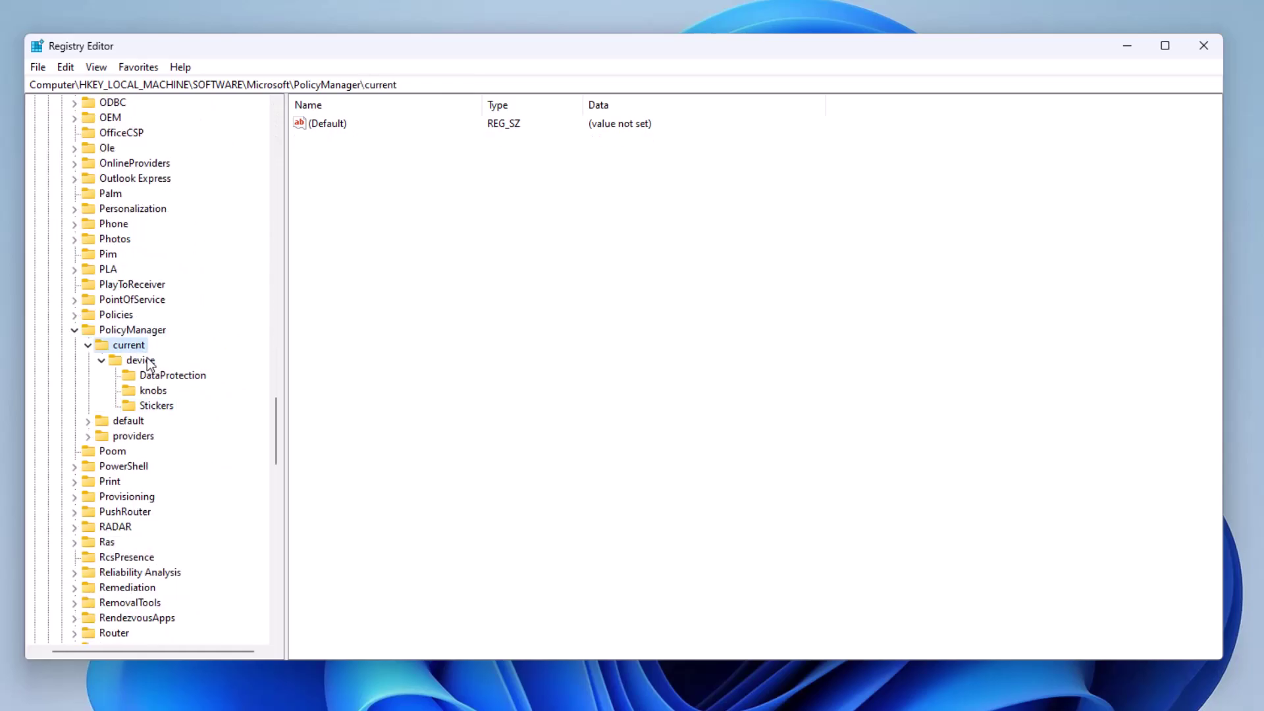
pyautogui.click(141, 360)
pyautogui.click(168, 407)
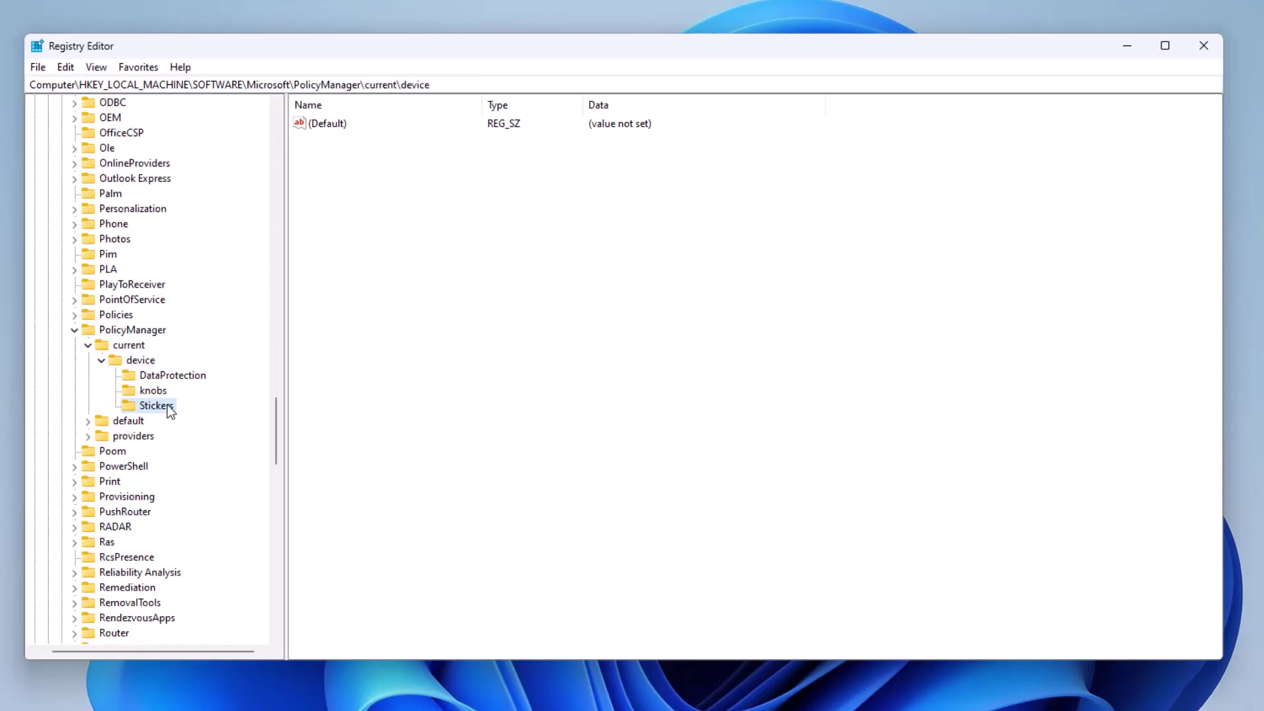
pyautogui.doubleClick(341, 144)
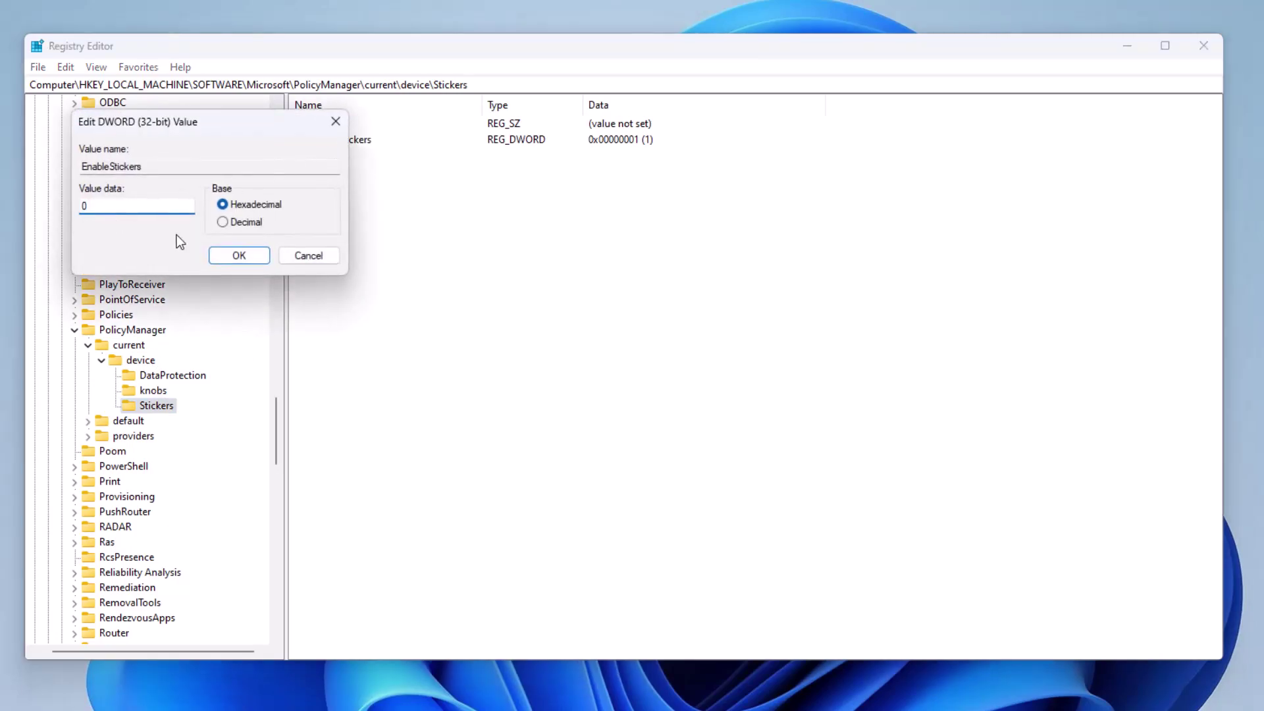
pyautogui.click(238, 254)
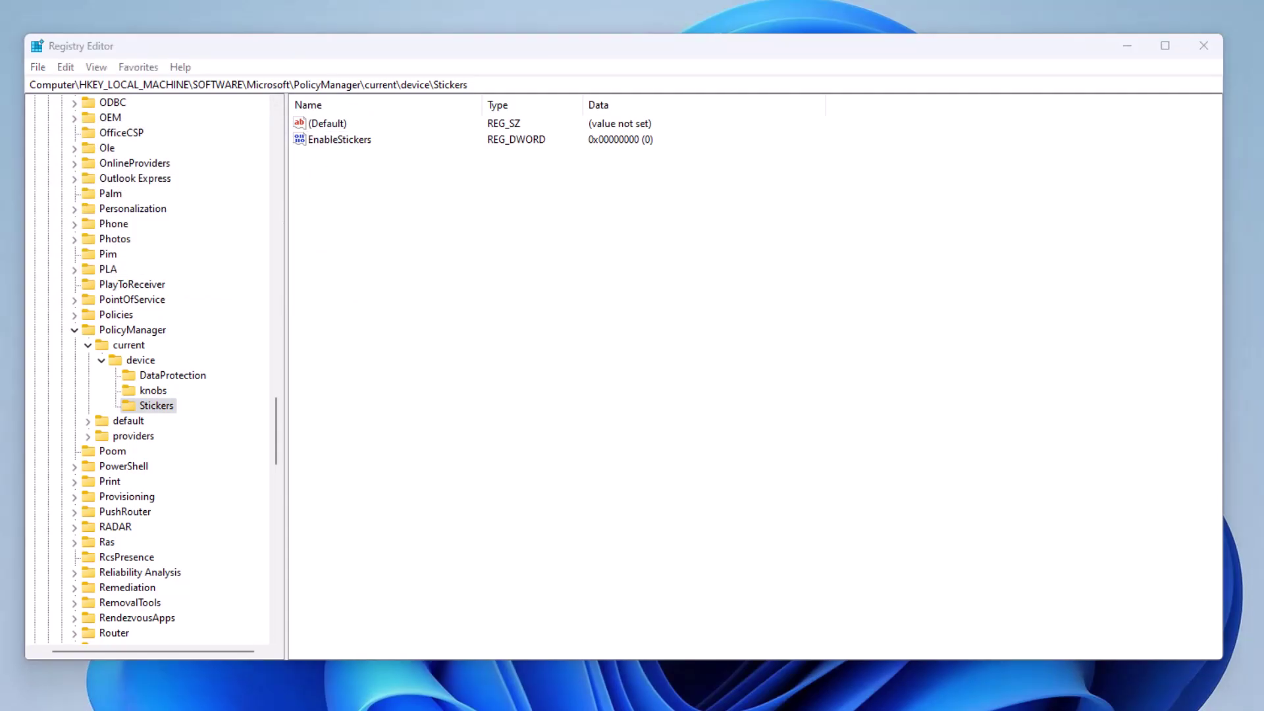
# Reopen the Background page of the Personalization settings from the desktop to check the sticker option
pyautogui.rightClick(385, 4)
pyautogui.click(434, 124)
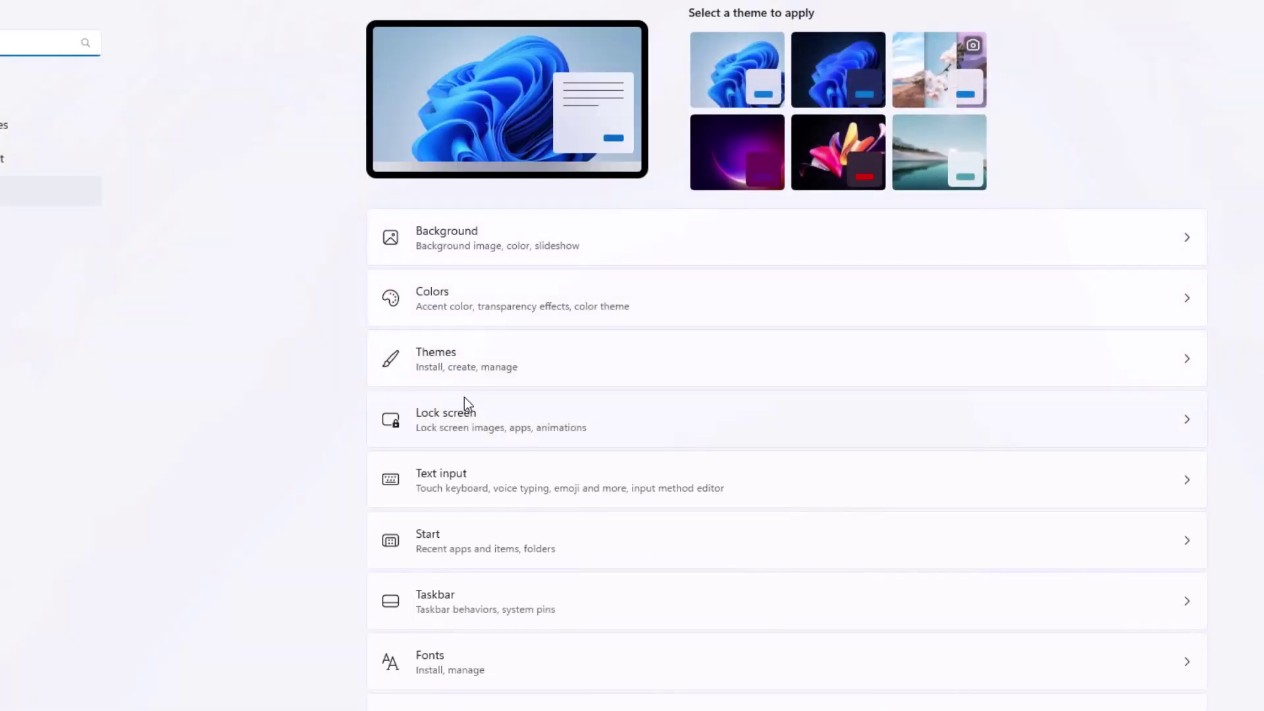
pyautogui.click(476, 255)
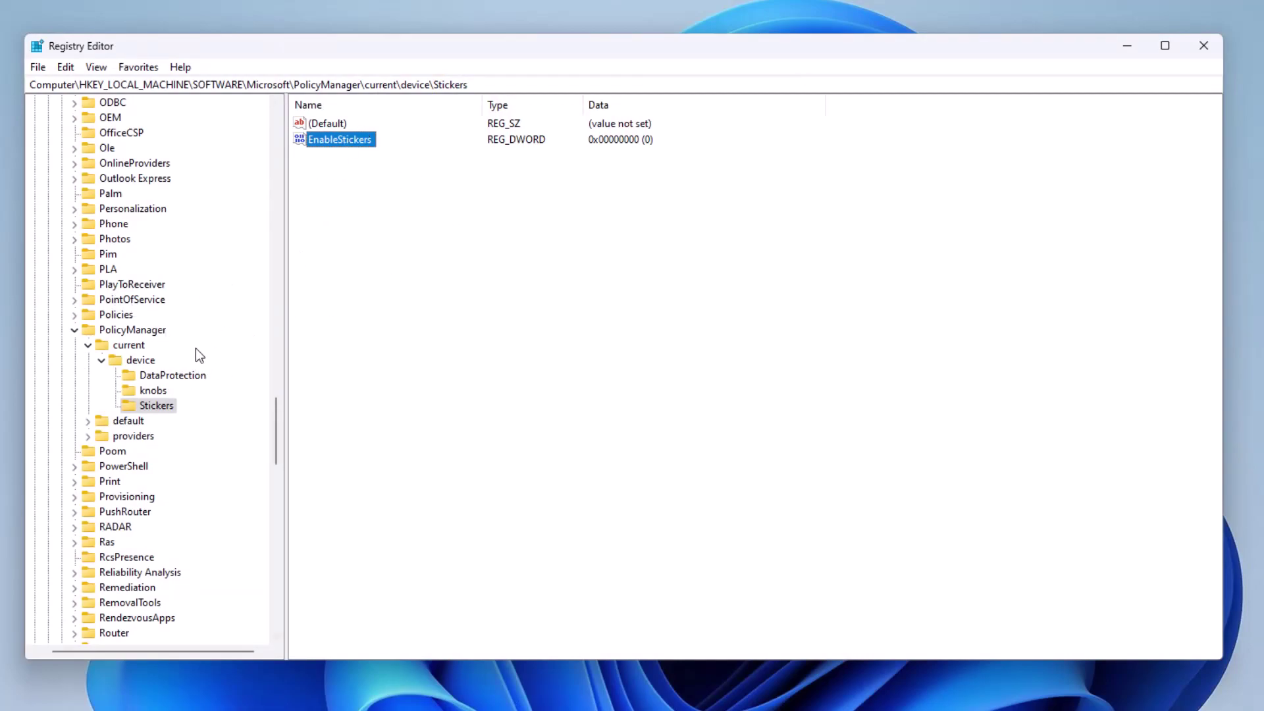
# Delete the Stickers key under PolicyManager\current\device in Registry Editor and confirm the deletion
pyautogui.rightClick(150, 412)
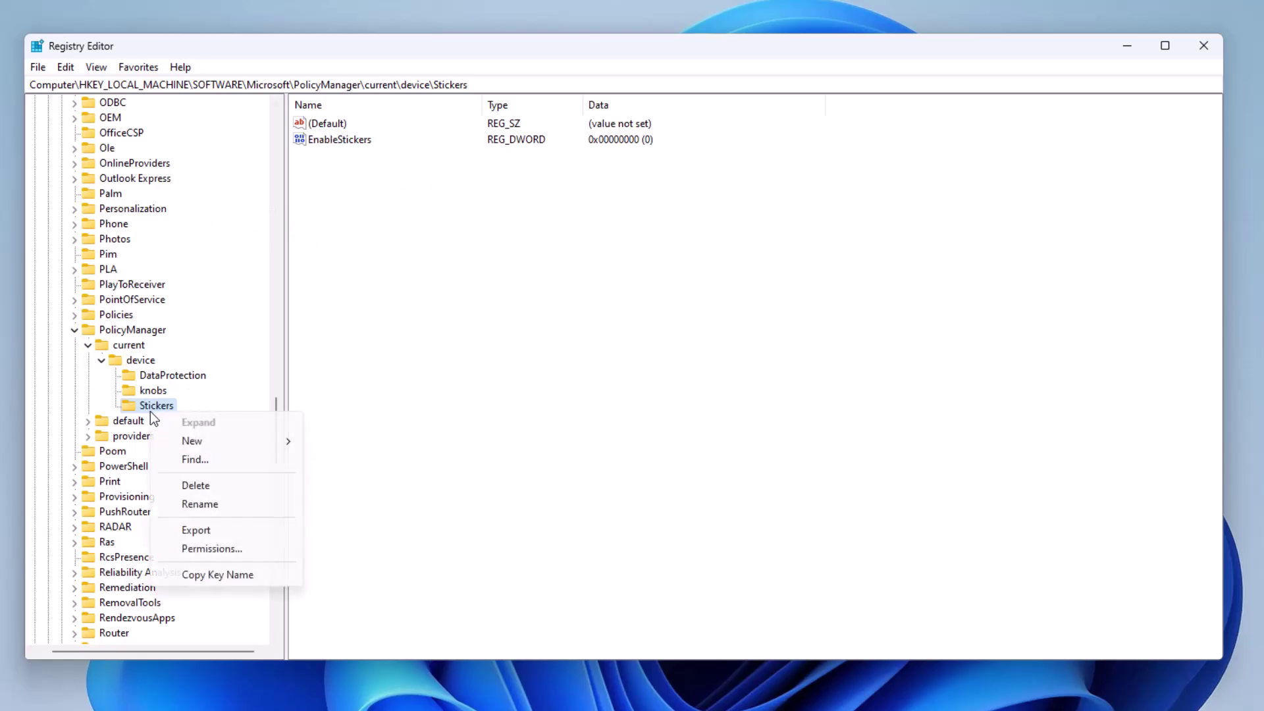
pyautogui.click(185, 487)
pyautogui.click(757, 352)
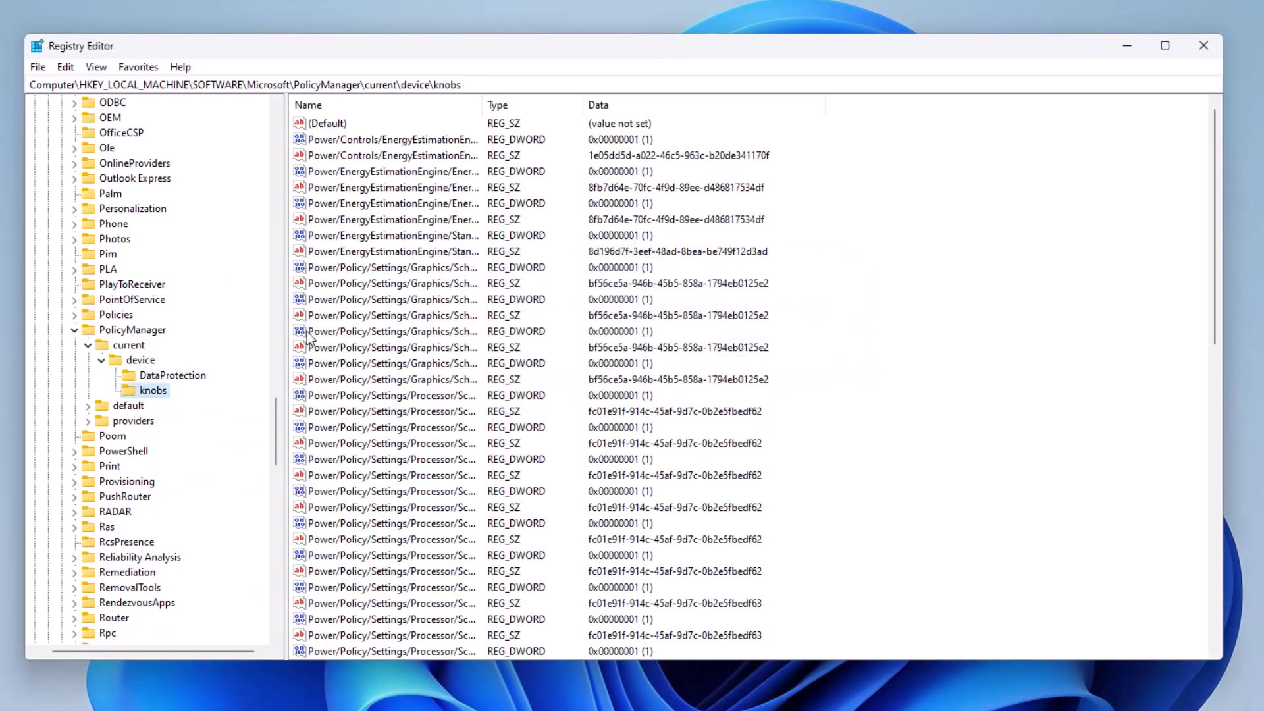
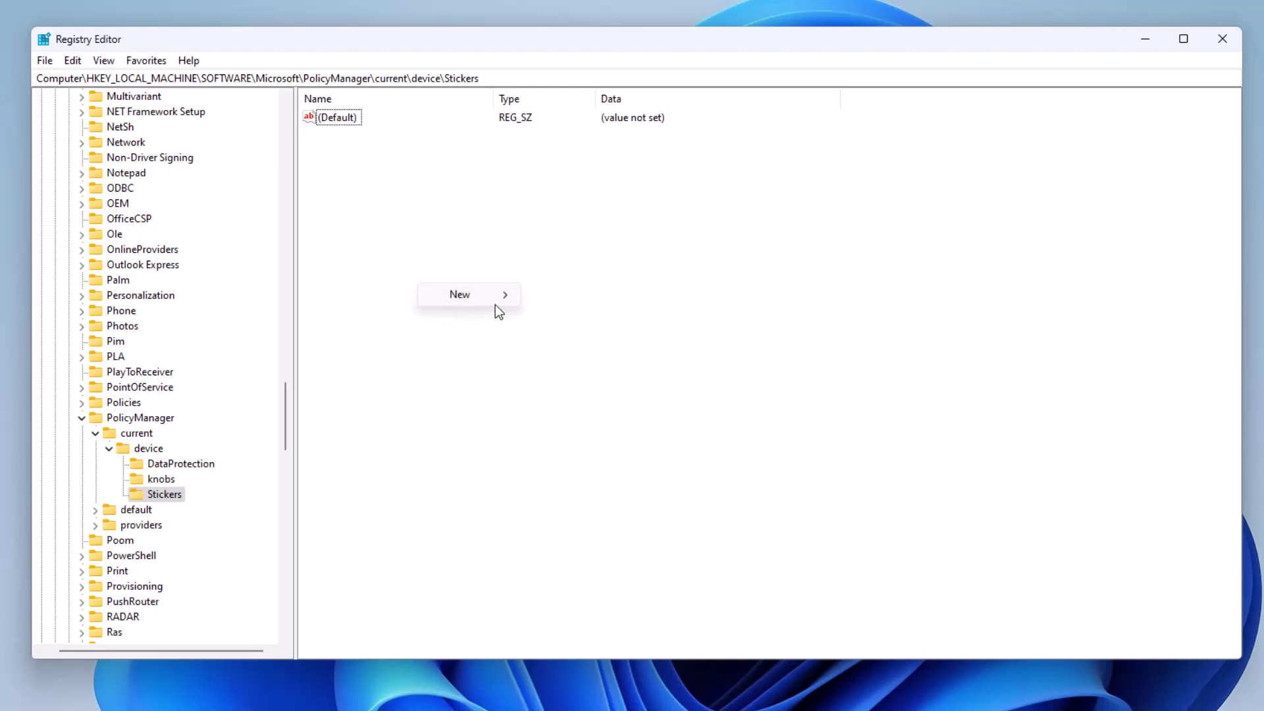
# Create a DWORD (32-bit) value named EnableStickers in the Stickers key and set its data to 1
pyautogui.moveTo(495, 306)
pyautogui.click(587, 358)
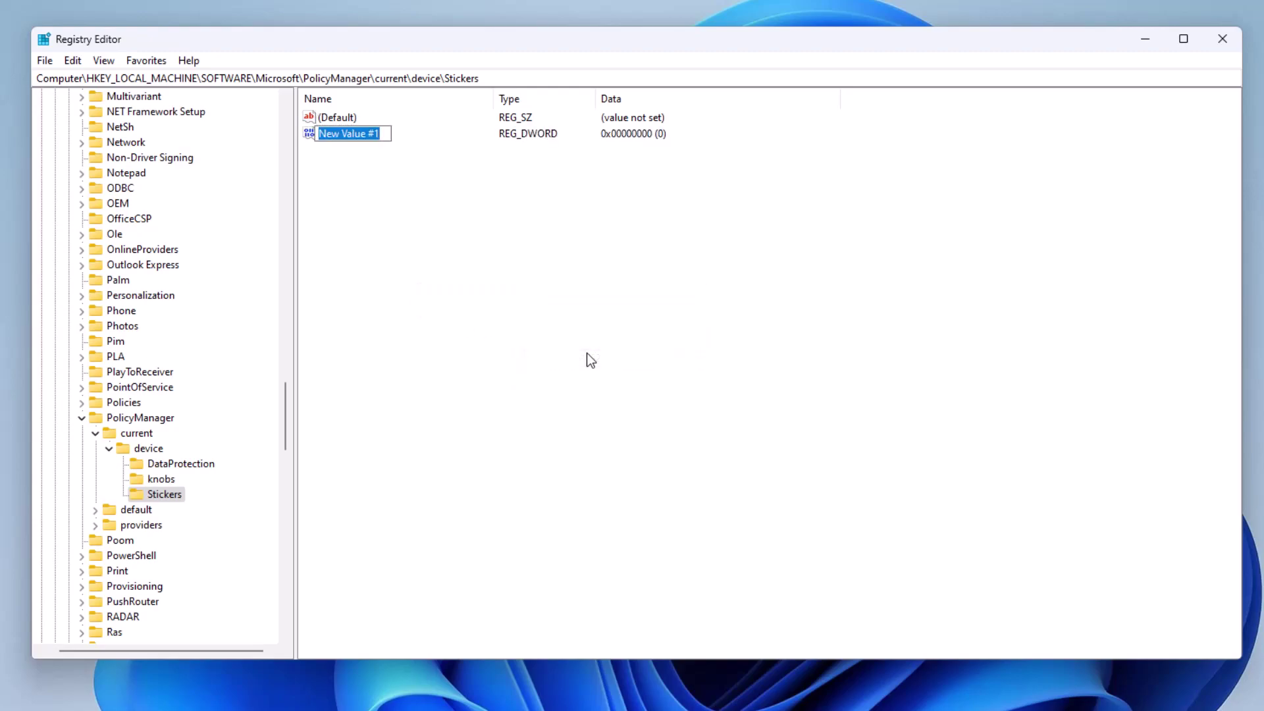
pyautogui.write('Enable')
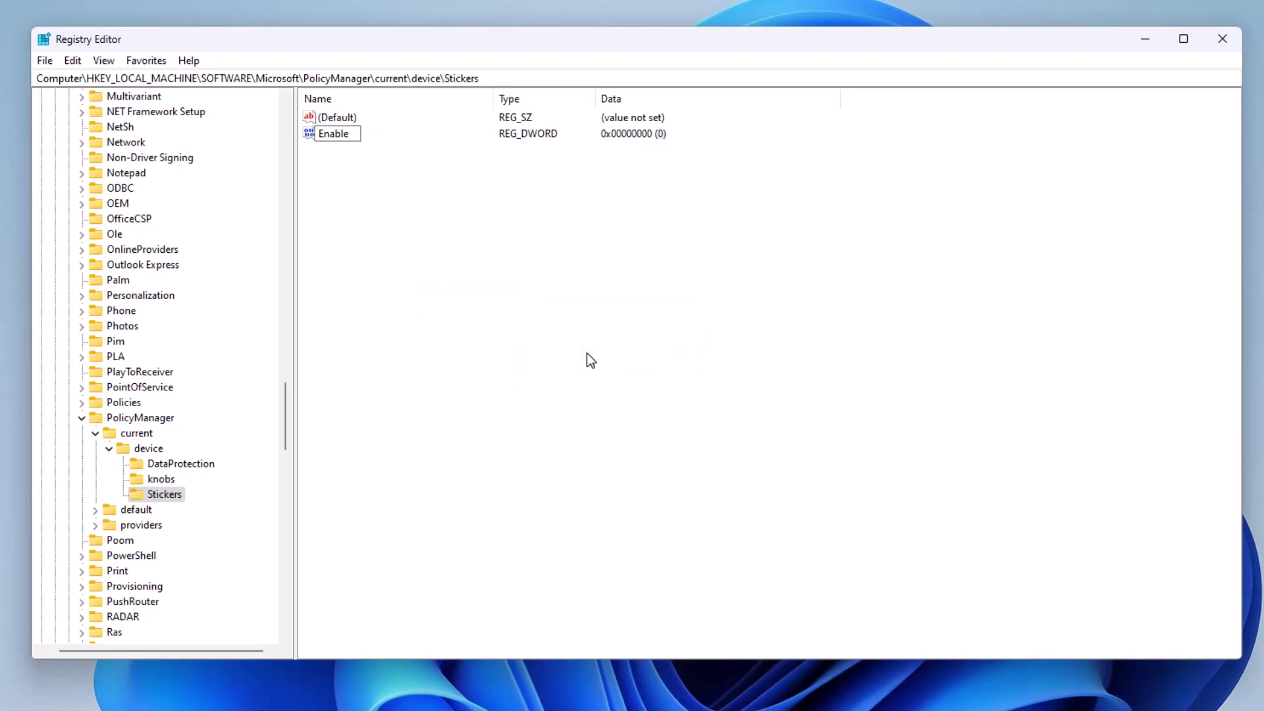
pyautogui.write('Stickers')
pyautogui.press('Return')
pyautogui.press('Return')
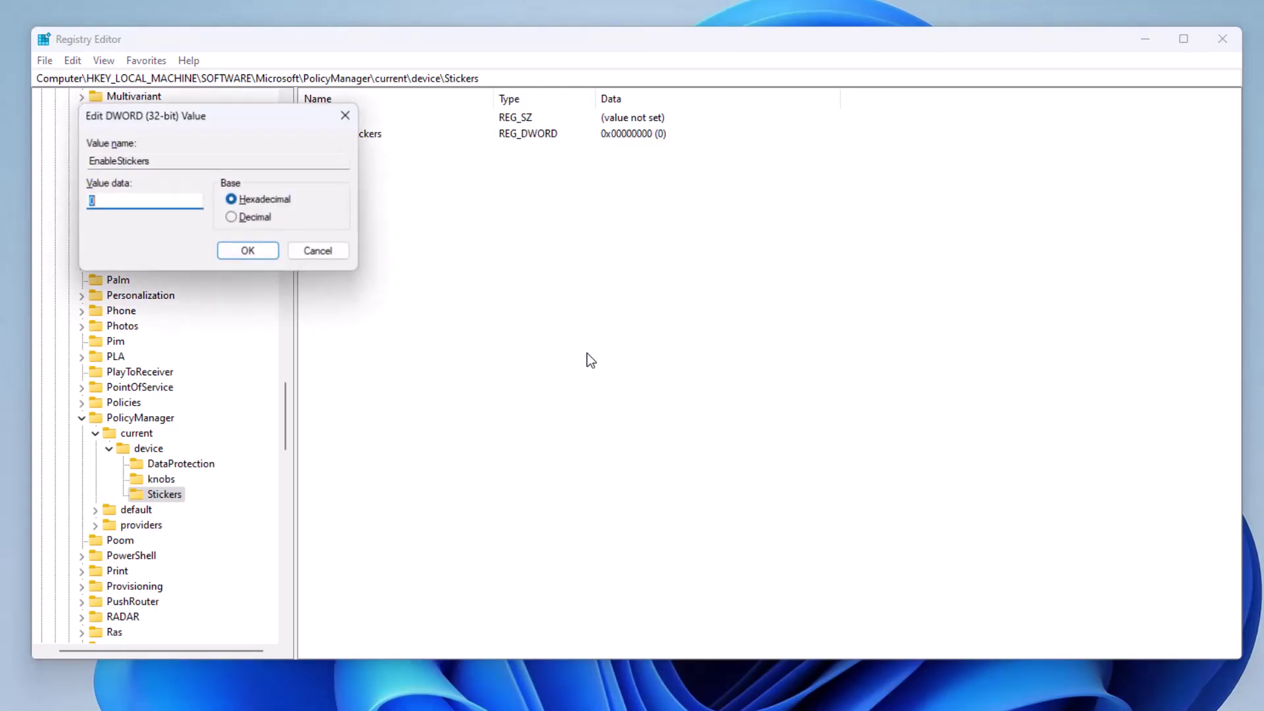
pyautogui.write('1')
pyautogui.press('Return')
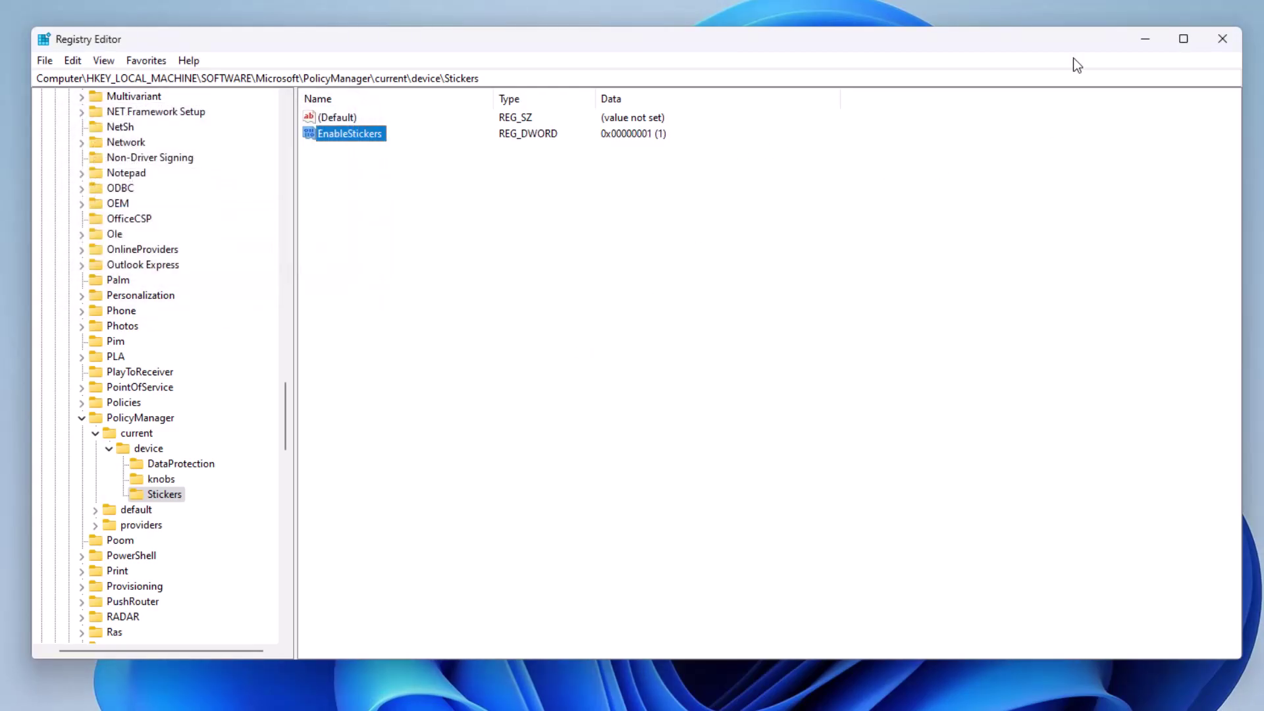
# Minimize Registry Editor, bring the saved stickers back by opening the sticker editor from the Background settings, and return to the desktop
pyautogui.click(1145, 39)
pyautogui.rightClick(277, 174)
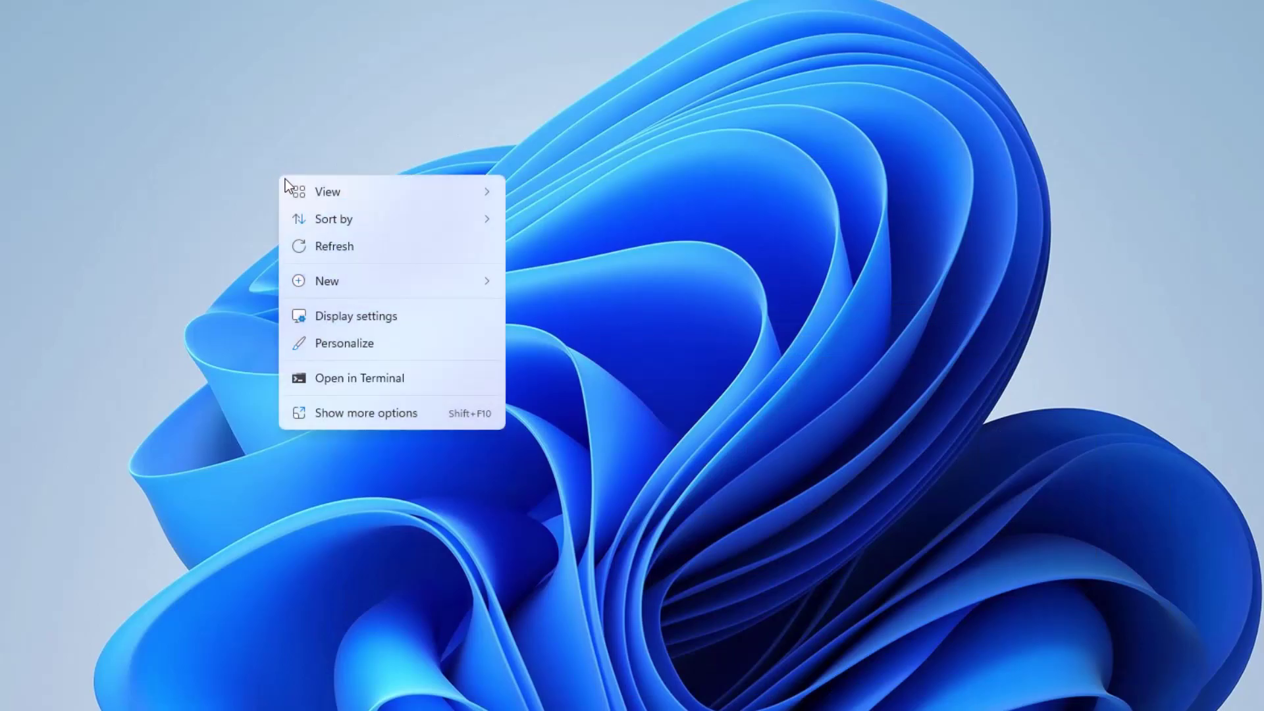
pyautogui.click(344, 350)
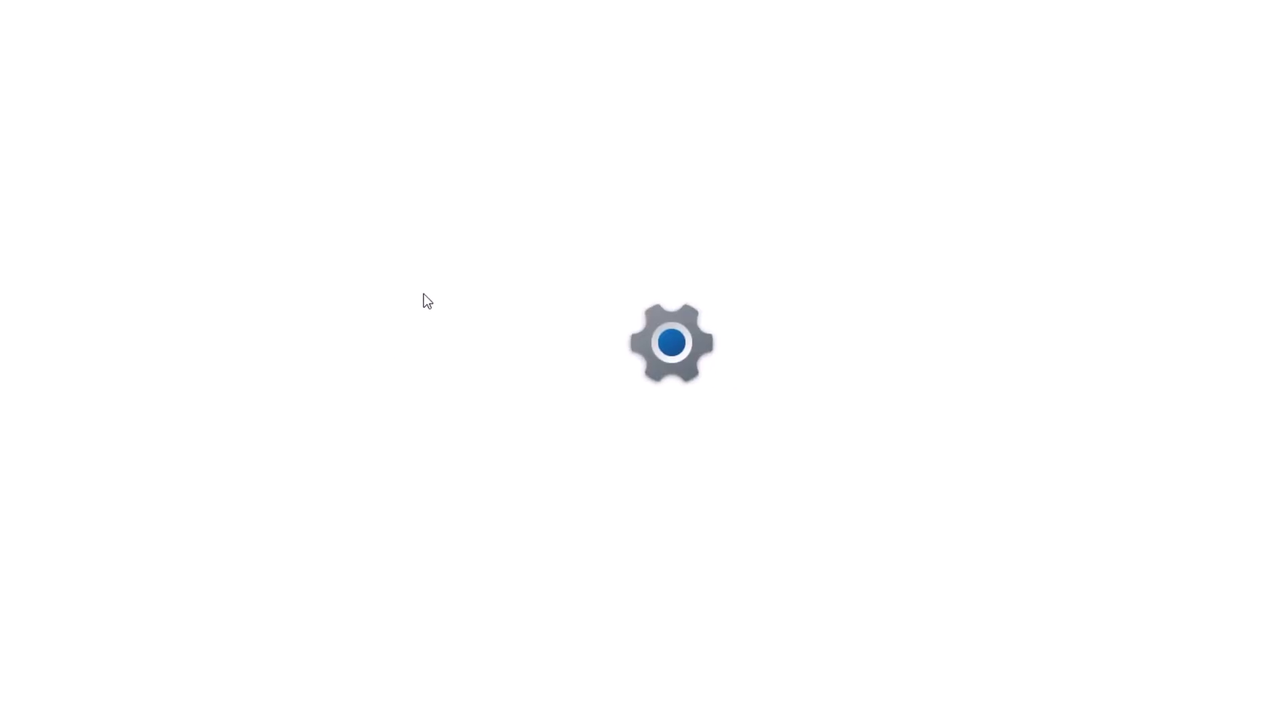
pyautogui.click(322, 384)
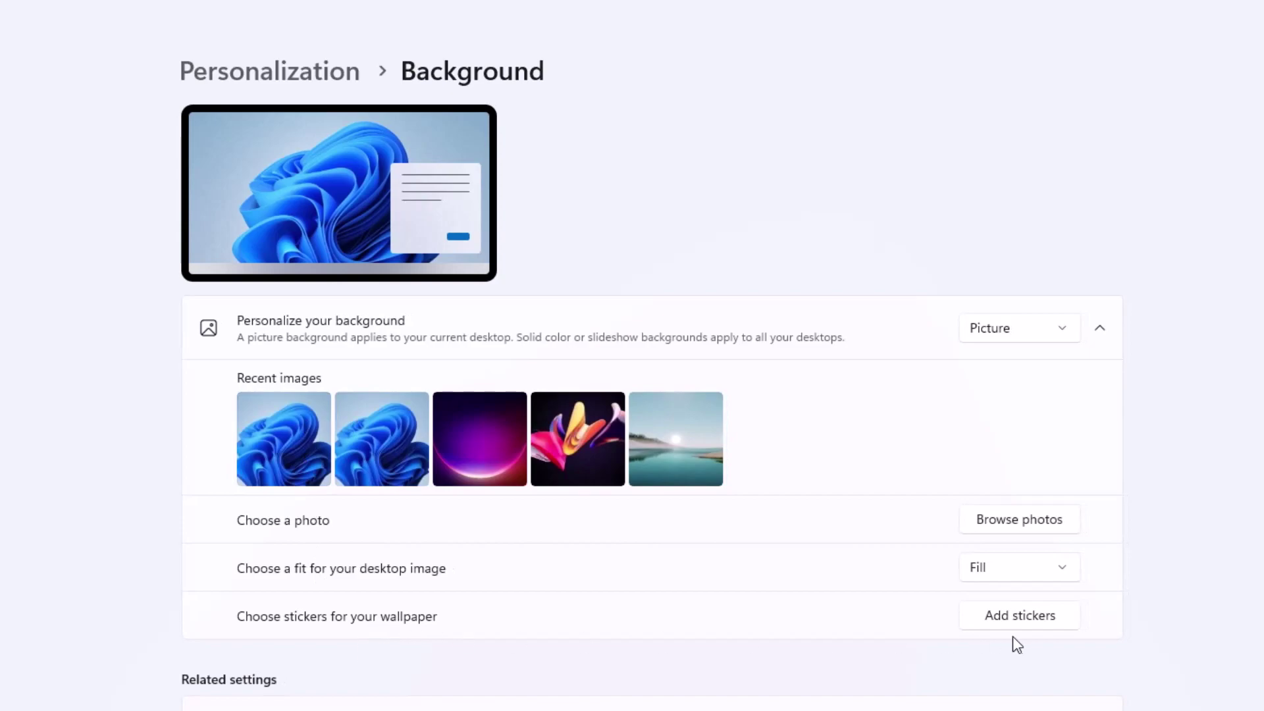
pyautogui.click(1043, 626)
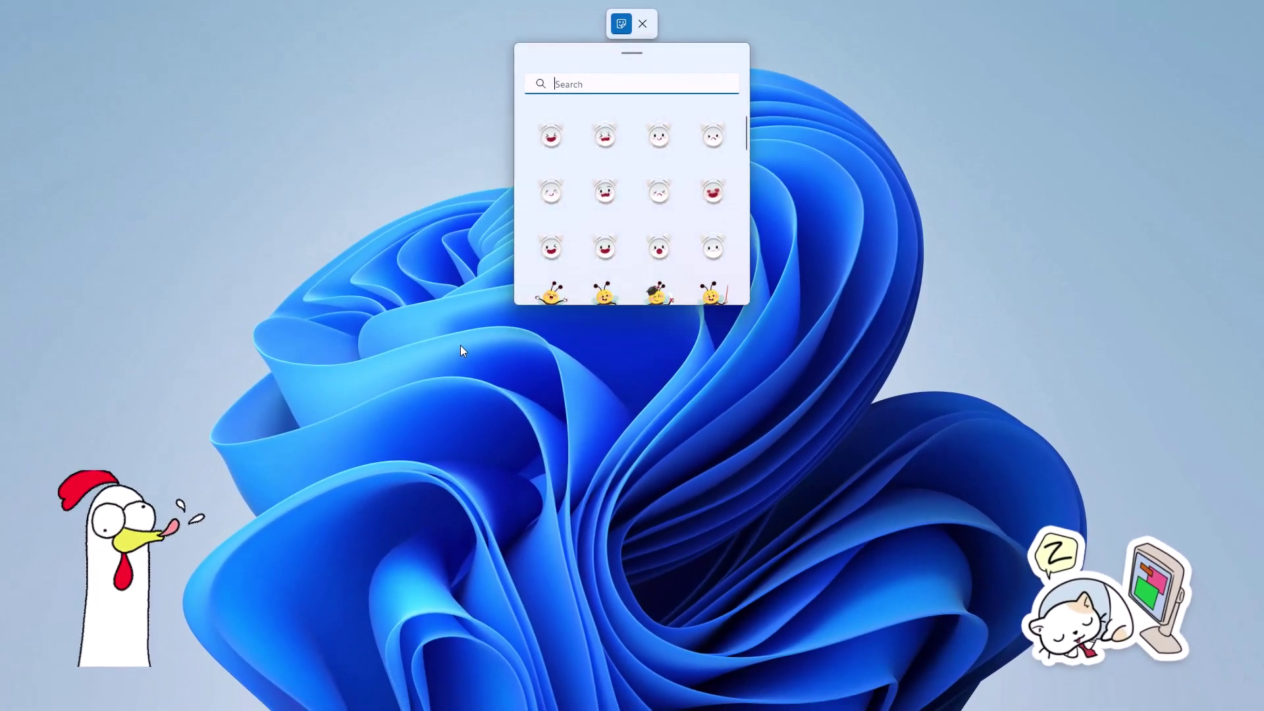
pyautogui.click(461, 347)
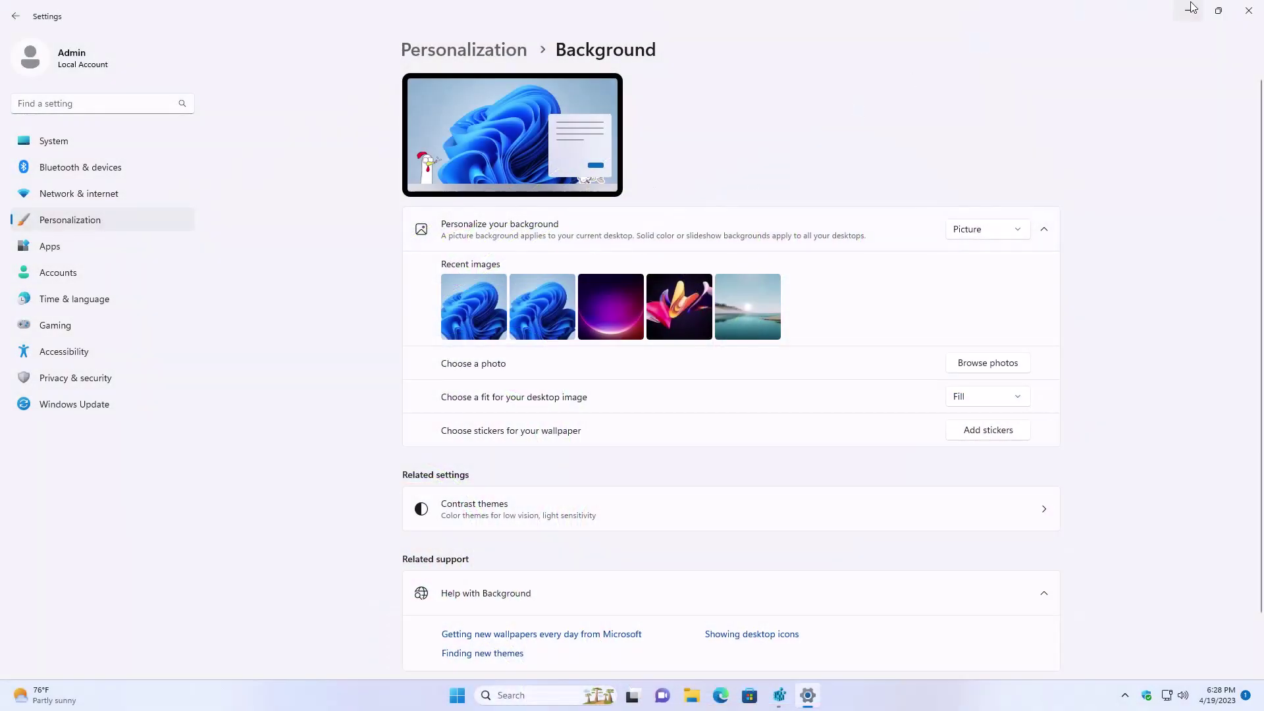
pyautogui.click(1185, 12)
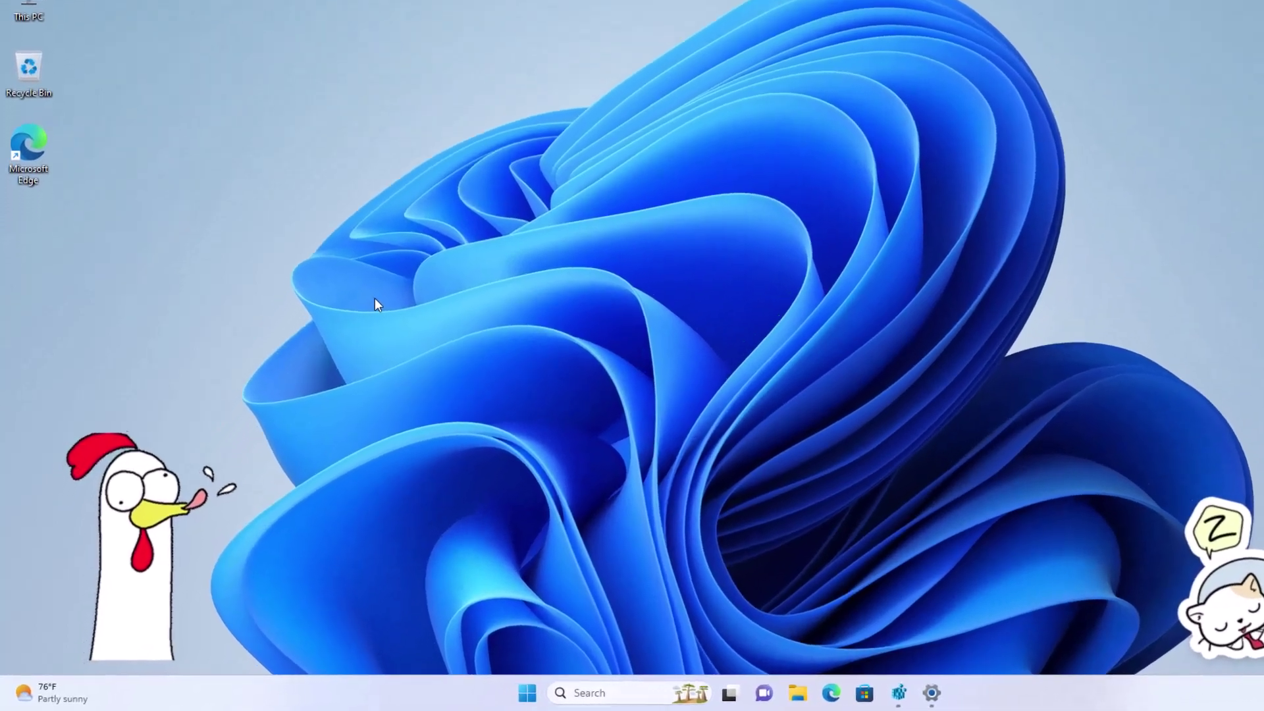
# Switch back to the Registry Editor window to review the EnableStickers value
pyautogui.rightClick(327, 352)
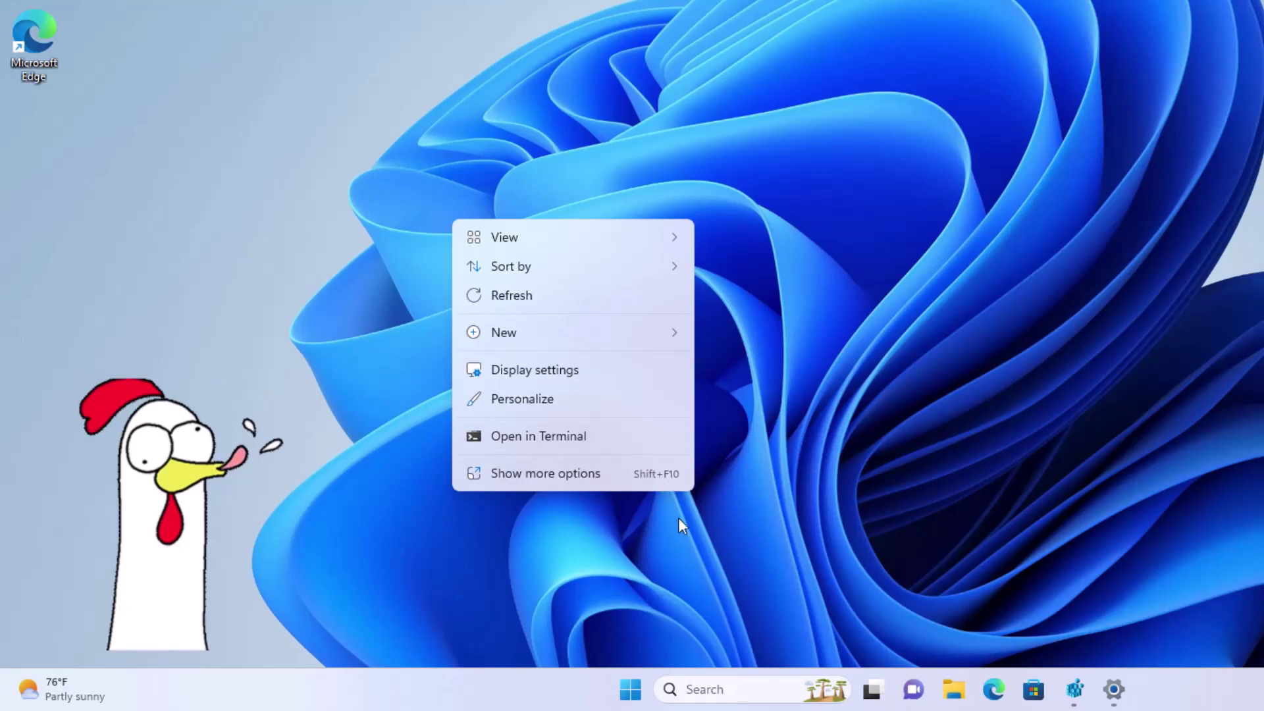
pyautogui.moveTo(1116, 694)
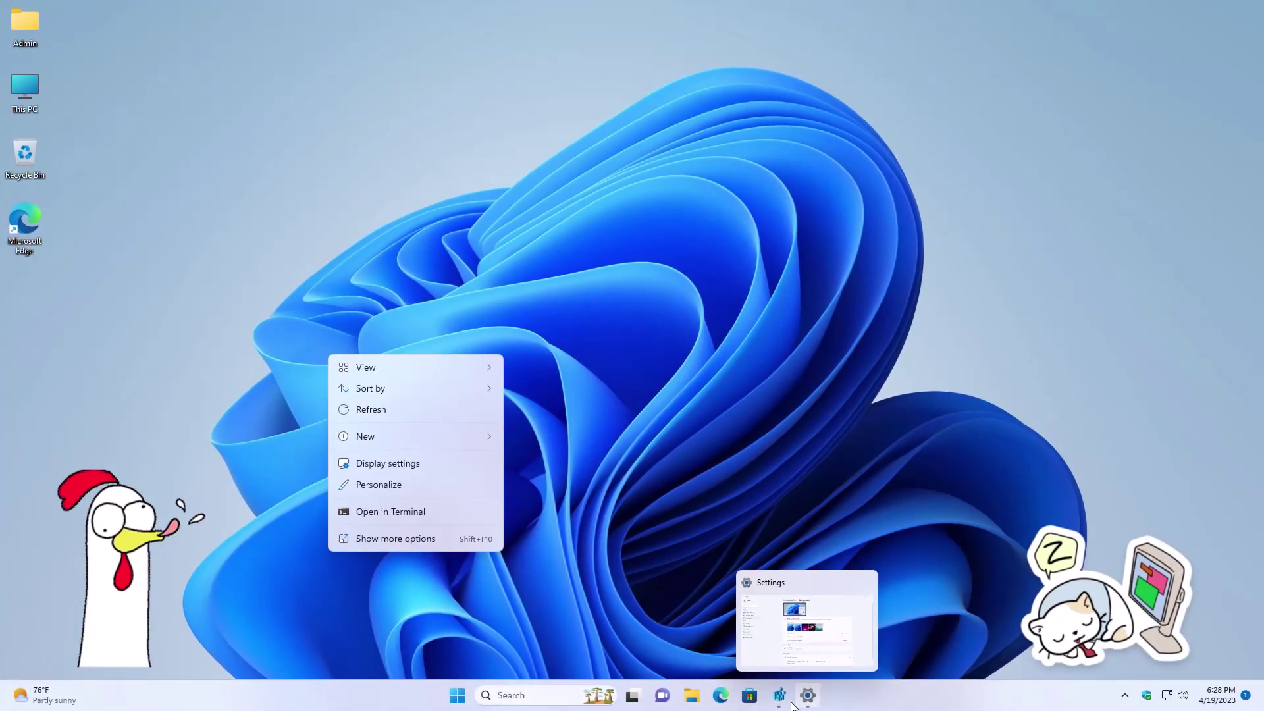
pyautogui.click(826, 694)
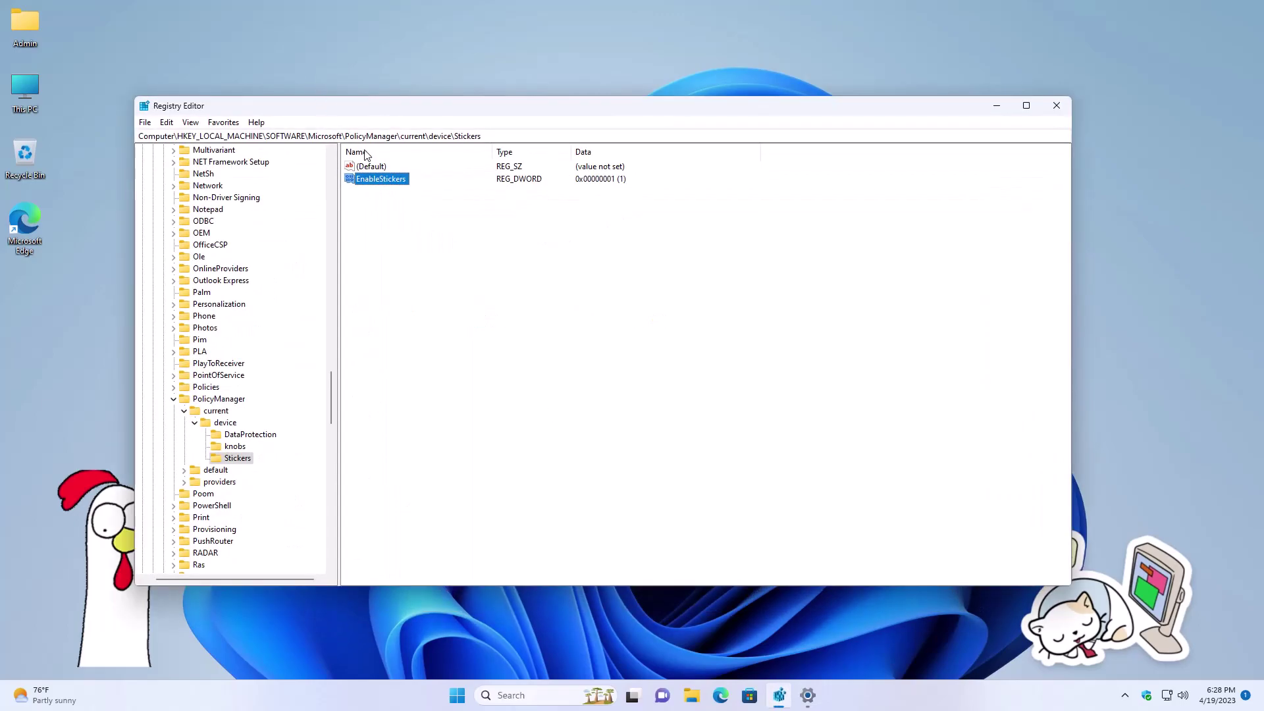
# Set the EnableStickers value's data to 0 in the Stickers registry key
pyautogui.doubleClick(375, 179)
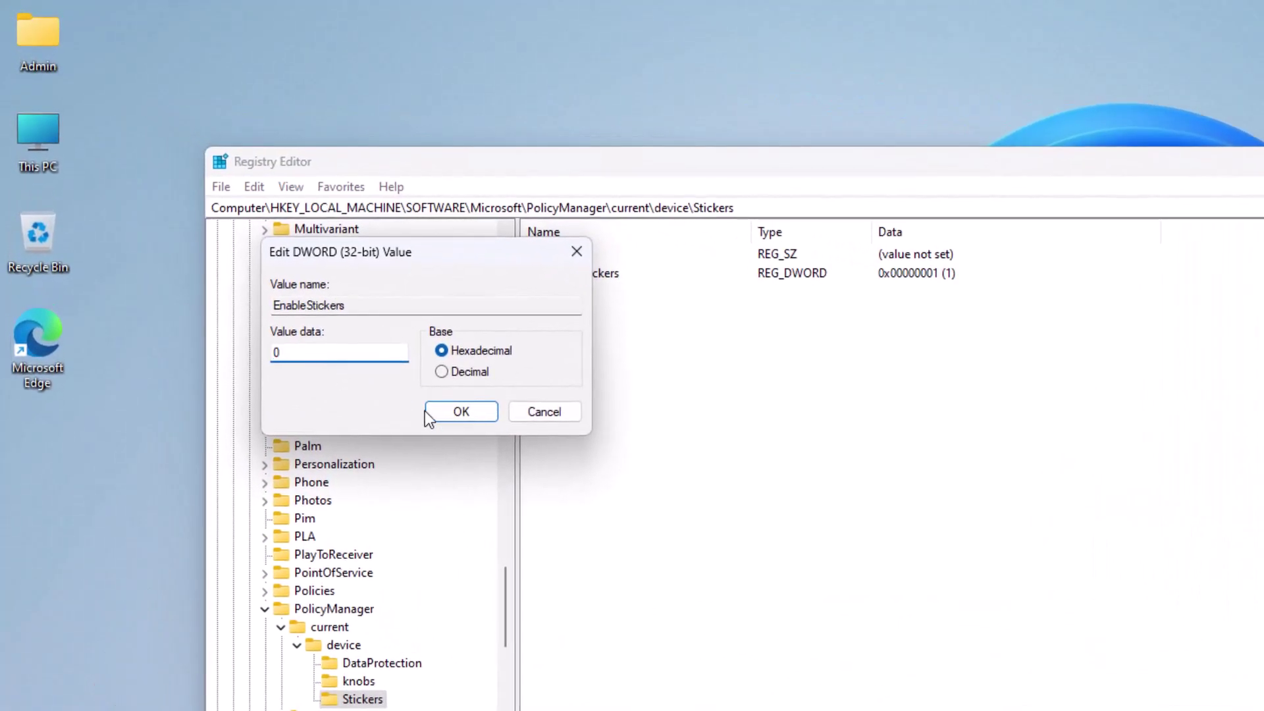
pyautogui.write('0')
pyautogui.click(426, 411)
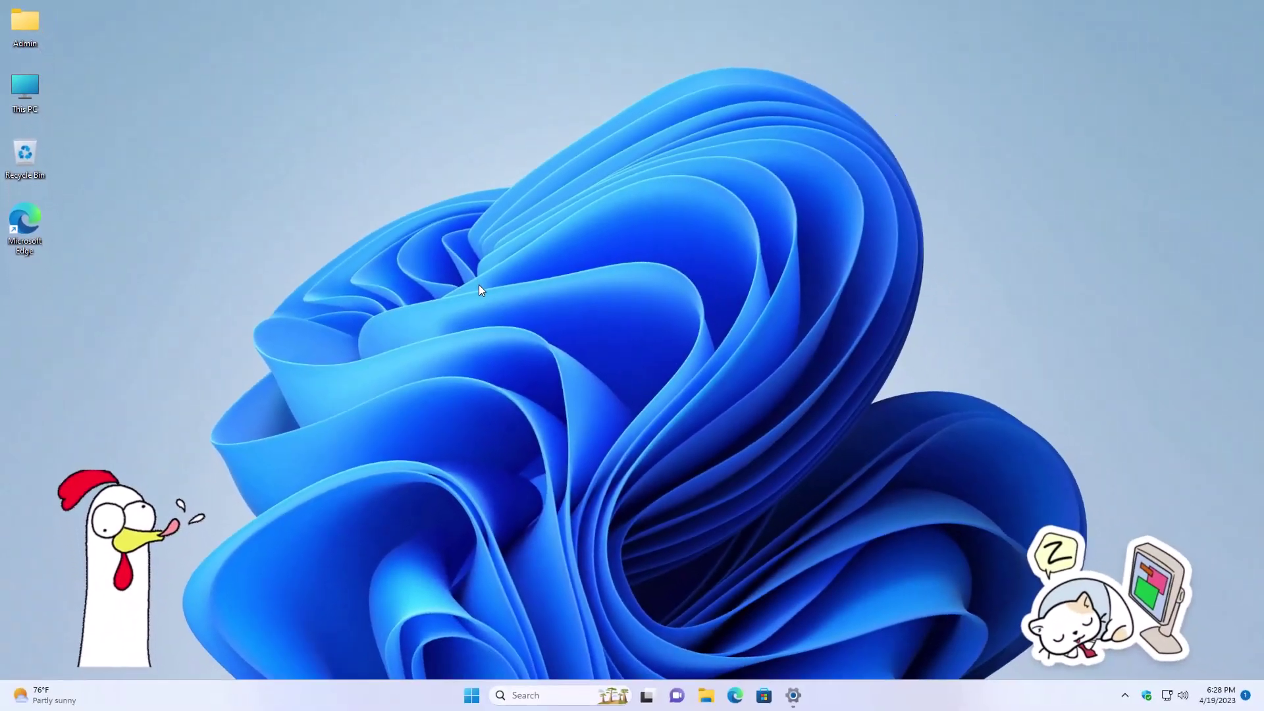
# Reapply the blue Windows 11 wallpaper from the recent images in the Background settings to clear the stickers, and close Settings
pyautogui.rightClick(732, 435)
pyautogui.click(819, 635)
pyautogui.hotkey('alt', 'Left')
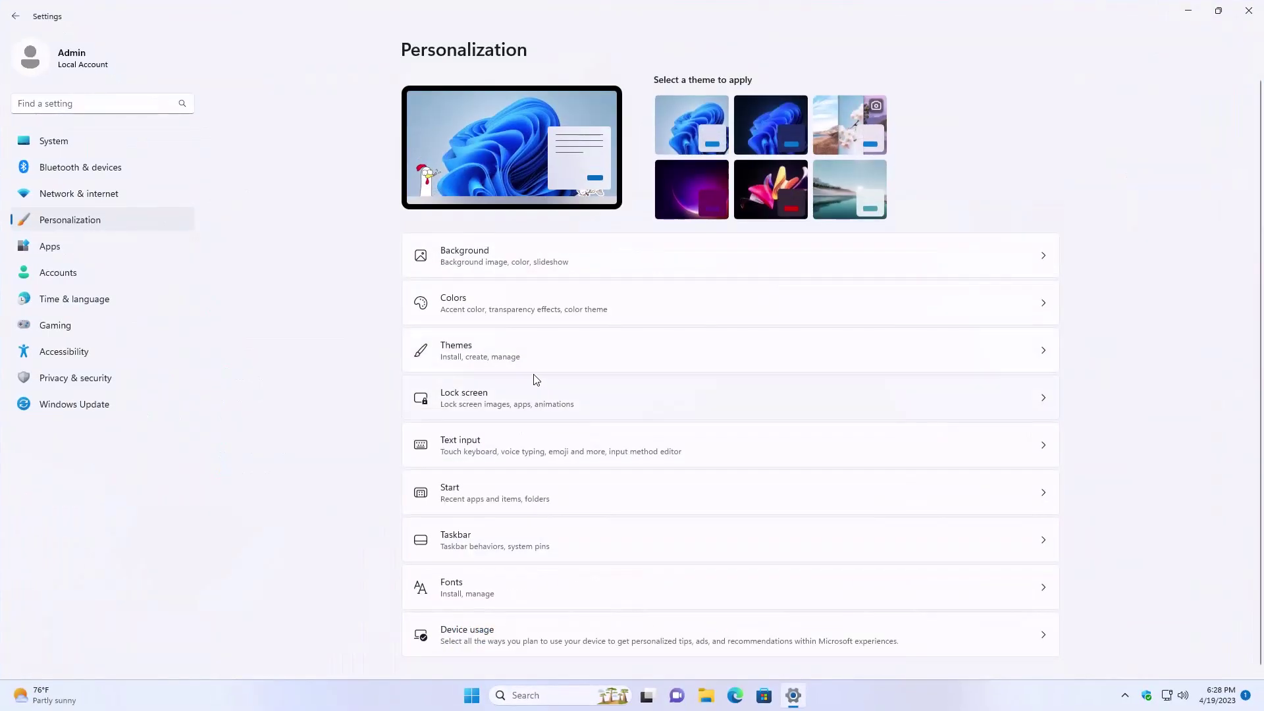
pyautogui.click(349, 310)
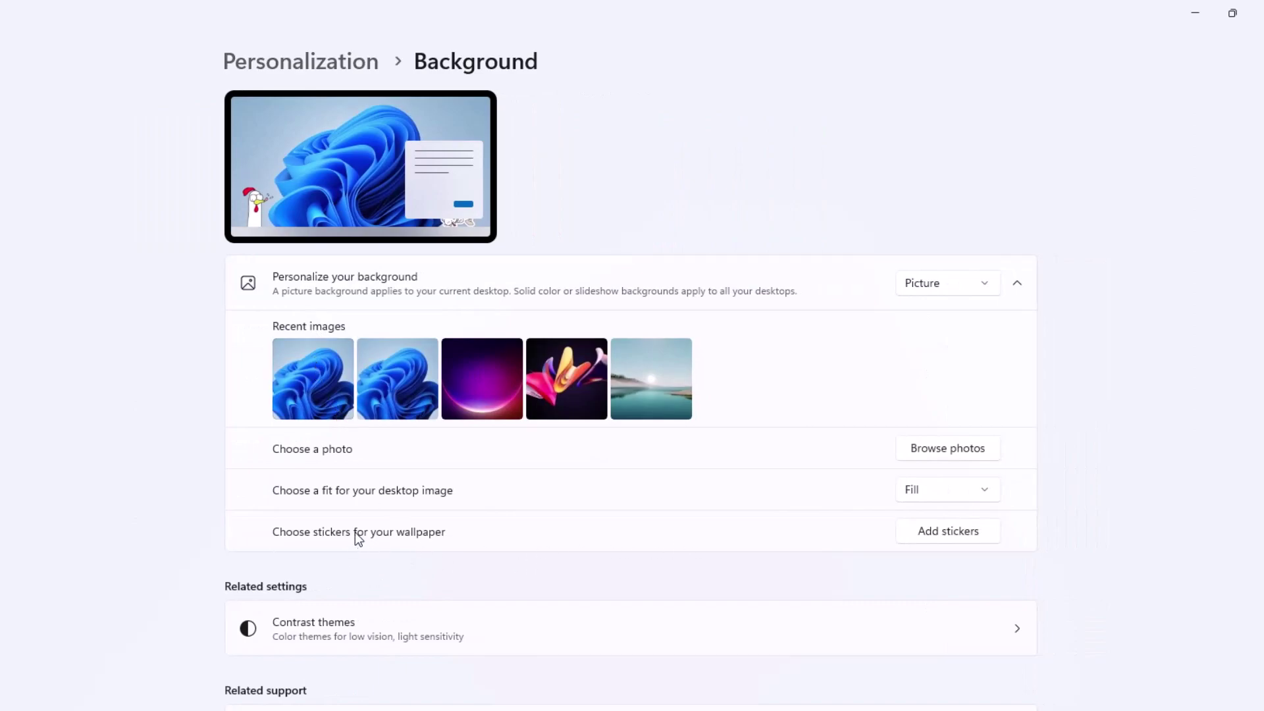
pyautogui.click(365, 400)
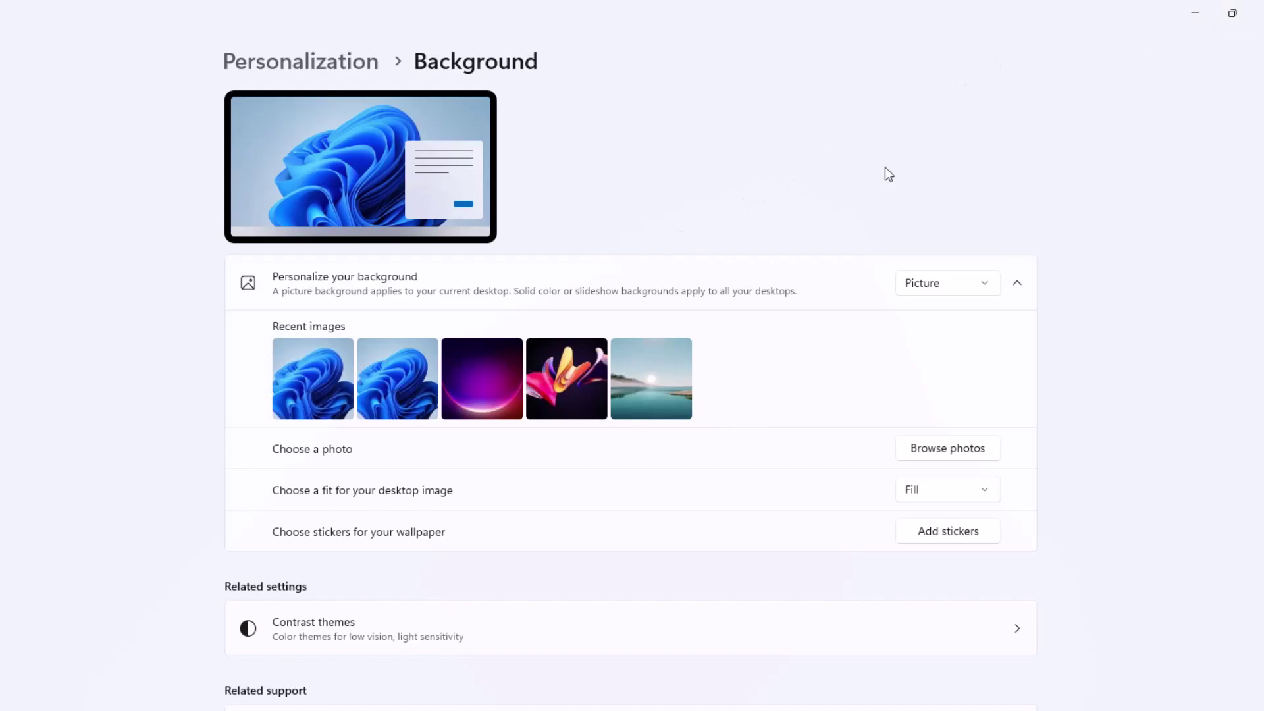
pyautogui.click(1251, 8)
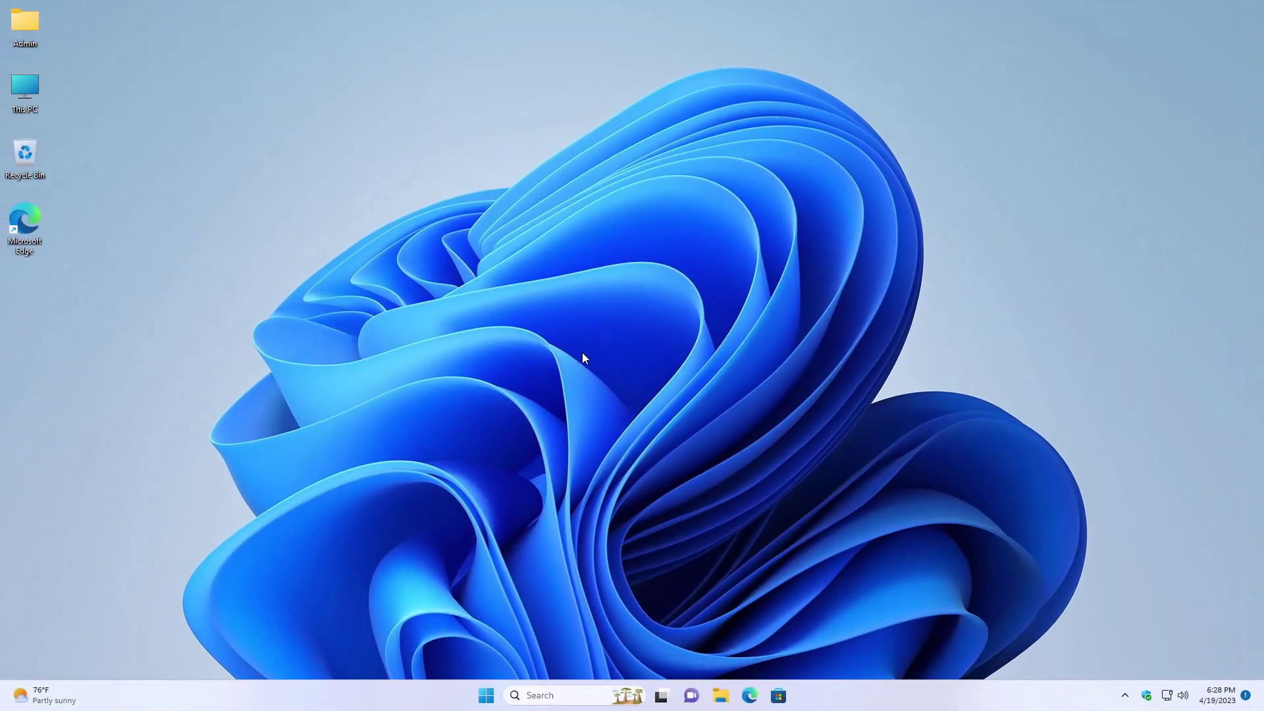